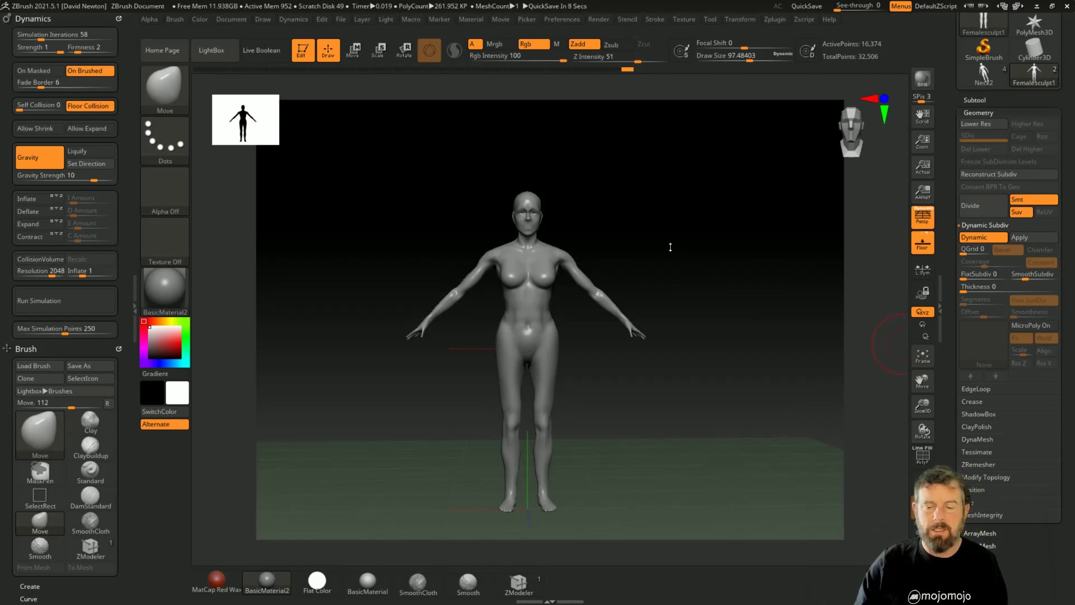
Tilt the female figure back about 45° around her hips, then view her from the front
drag(670, 247, 694, 250)
click(380, 50)
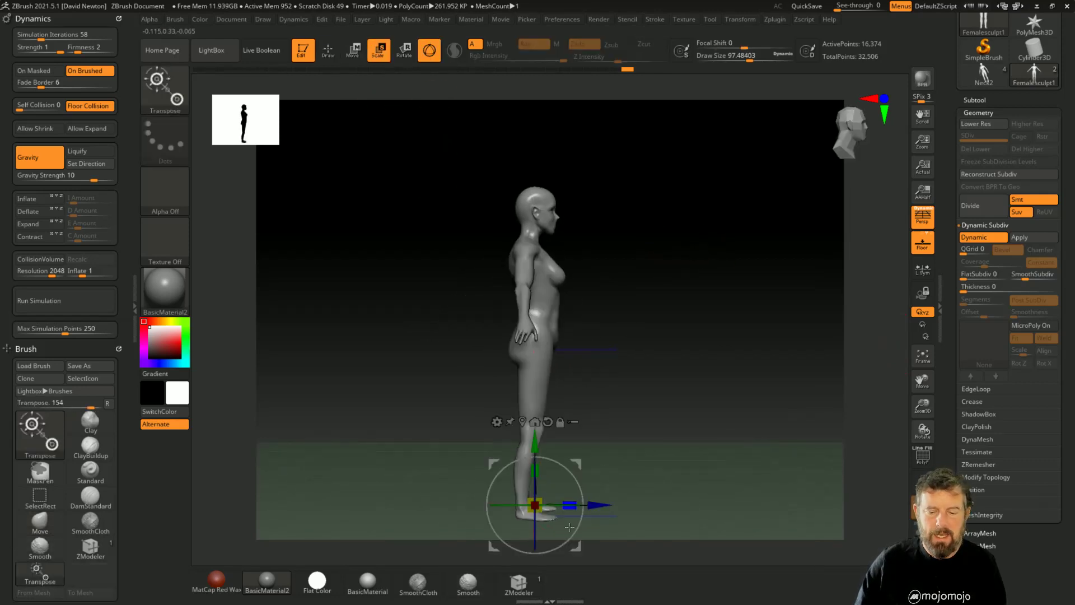
click(532, 421)
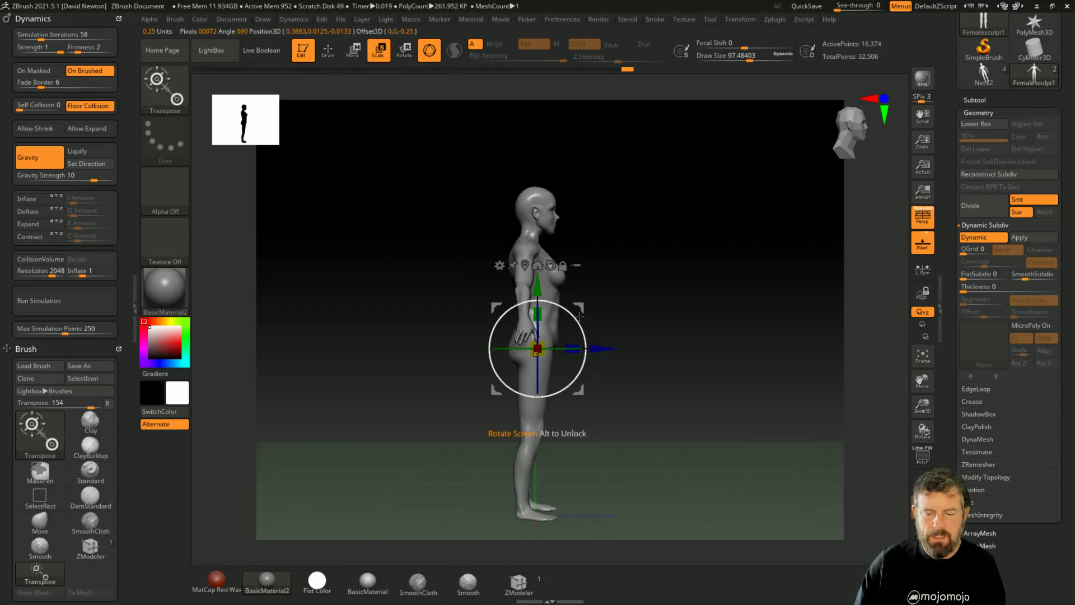
mouse_move(667, 337)
mouse_down()
mouse_move(683, 336)
mouse_move(670, 339)
mouse_up()
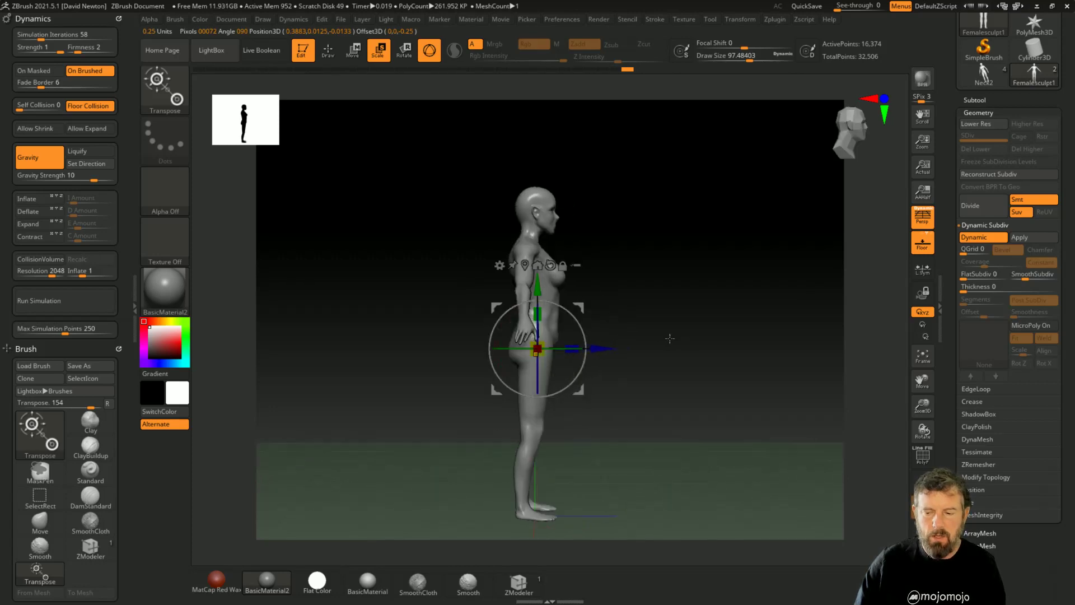
click(923, 216)
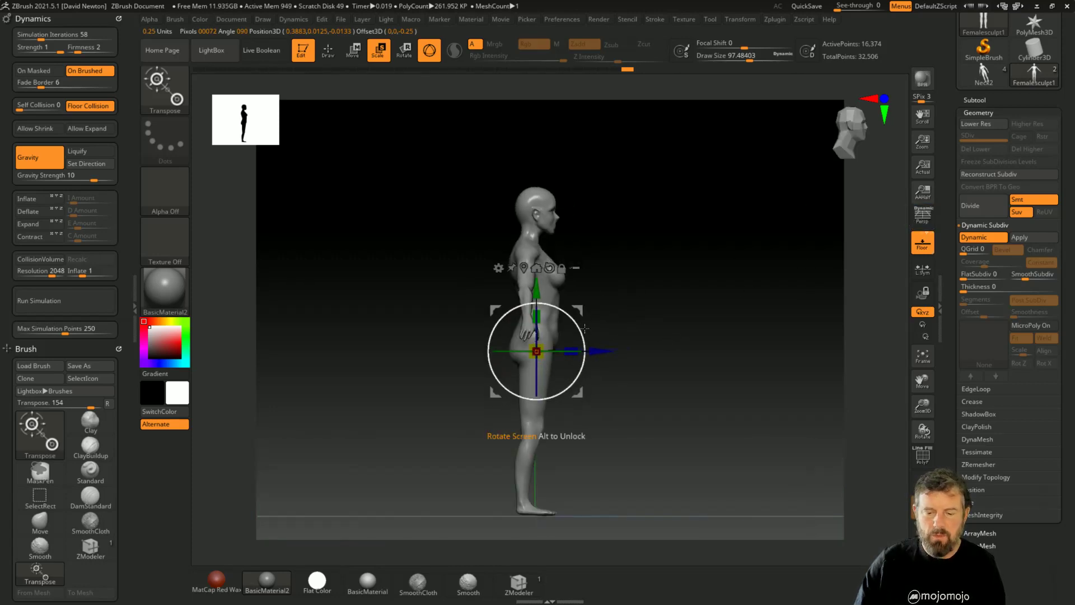
drag(580, 329, 569, 296)
shift+drag(704, 314, 662, 296)
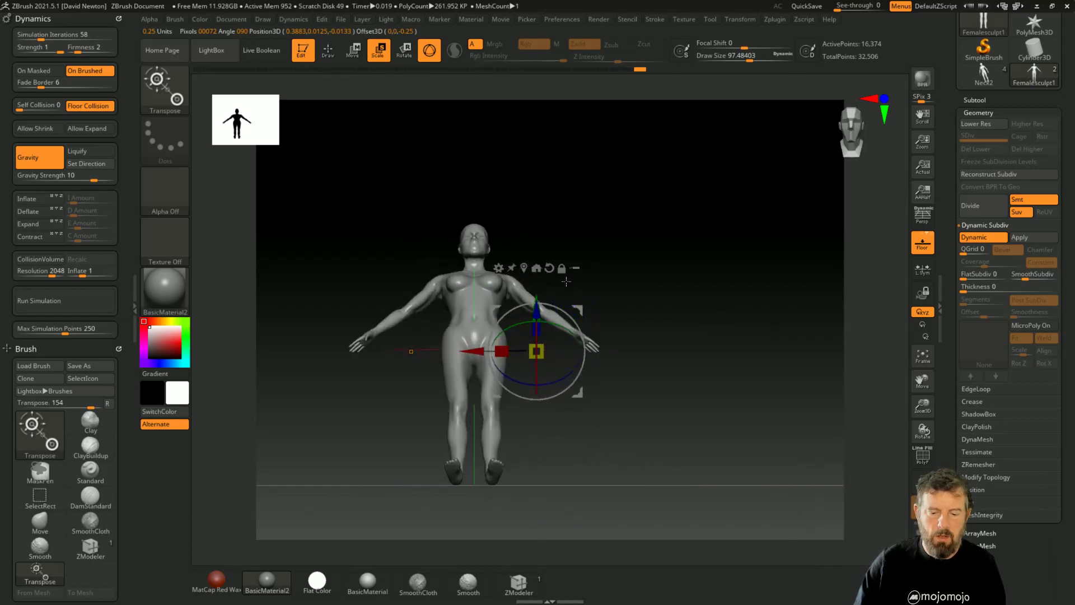
Append a Plane3D mesh as a new subtool next to the tilted figure
click(325, 51)
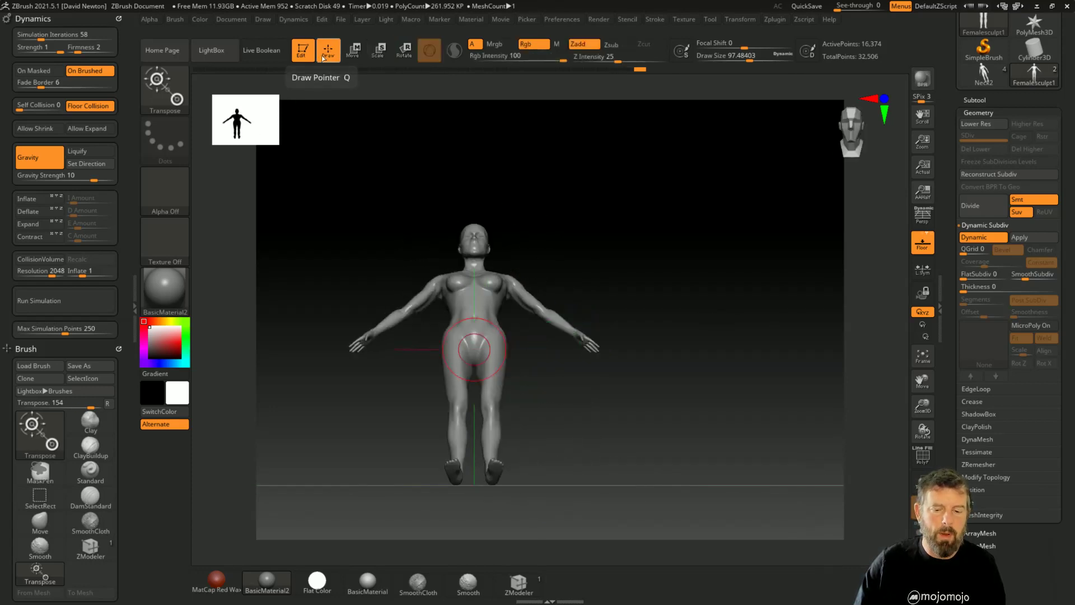
alt+drag(678, 312, 678, 343)
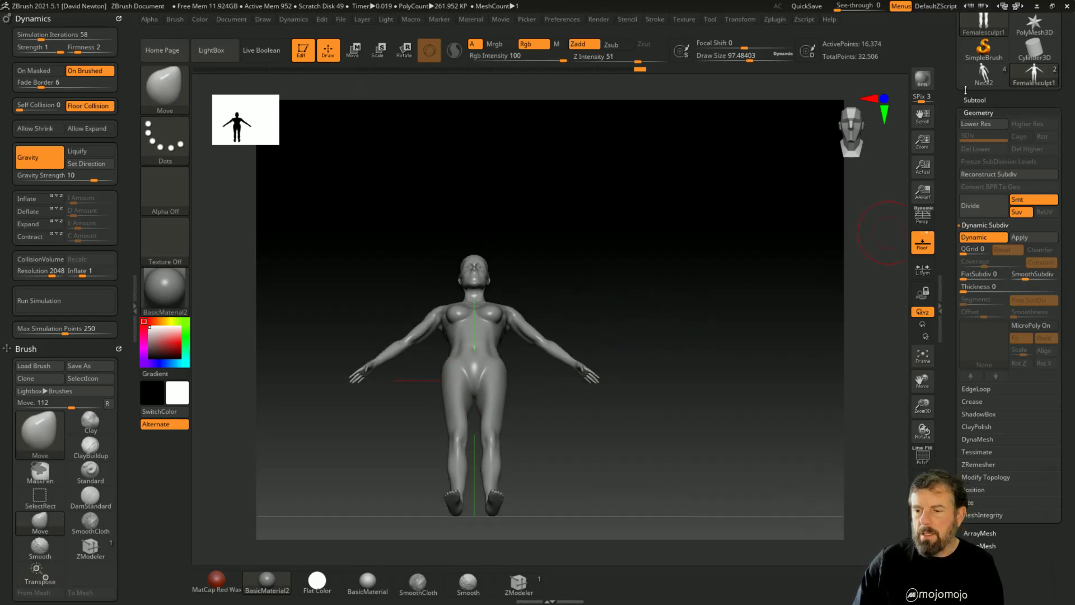
click(974, 101)
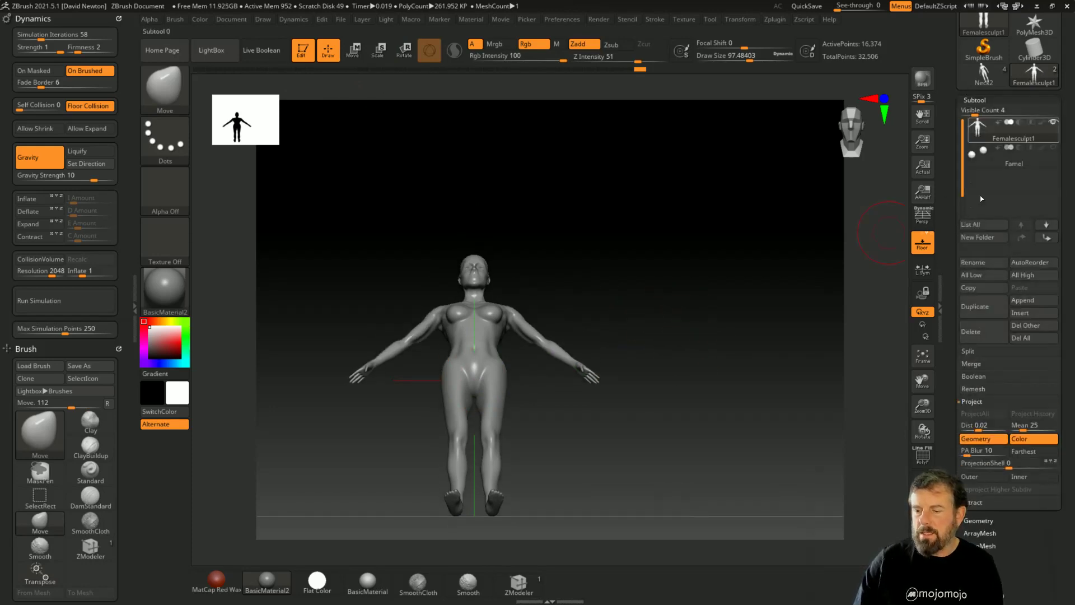
click(1019, 301)
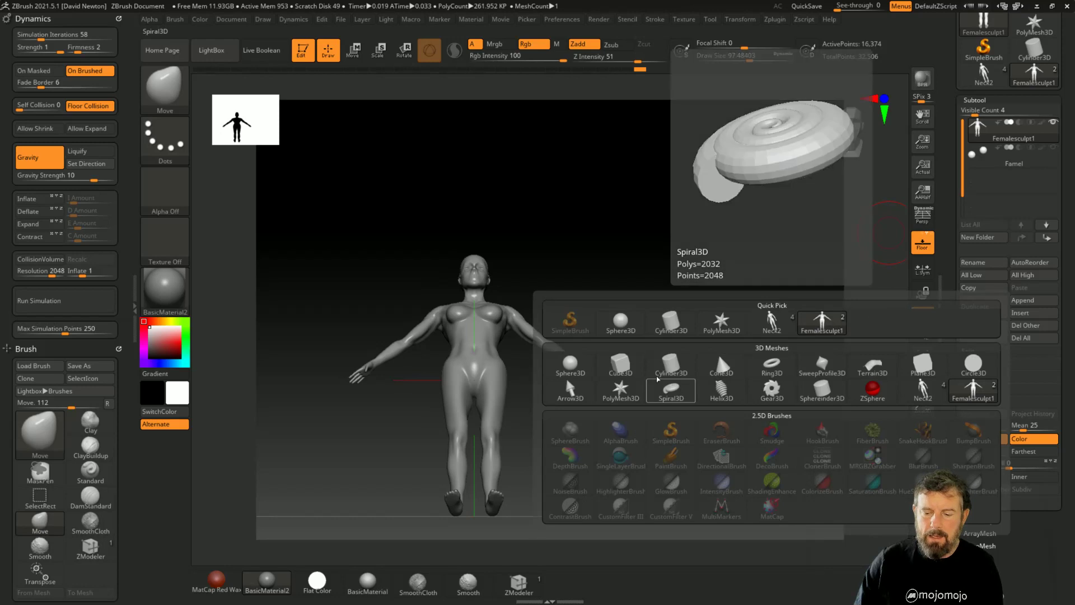
mouse_move(683, 372)
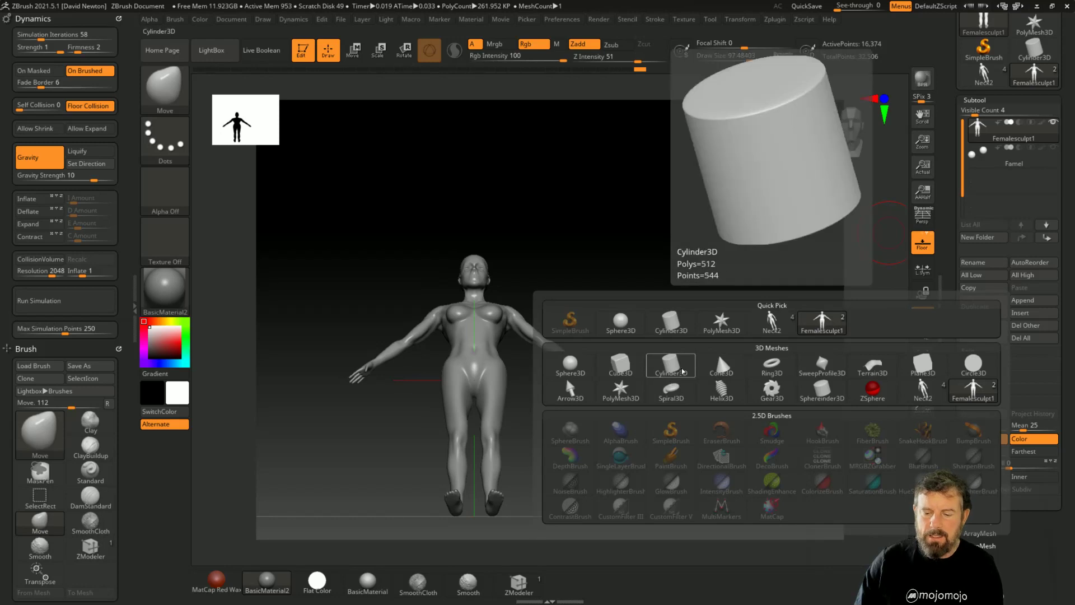
click(923, 364)
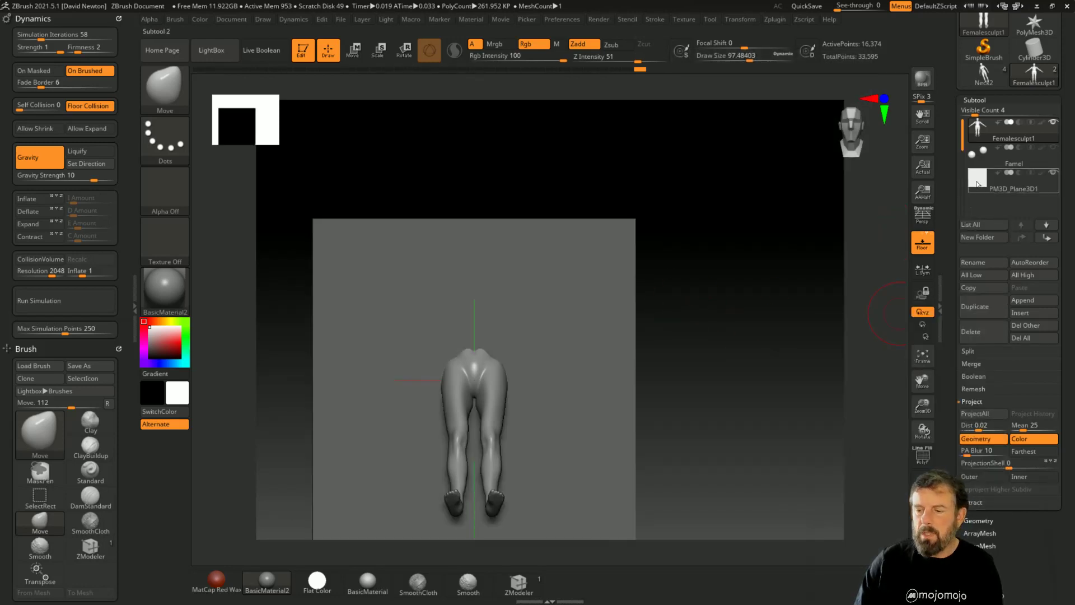
Rotate the plane 90° to lie flat and raise it above the figure's head and chest
mouse_move(681, 311)
mouse_down()
mouse_move(739, 300)
mouse_move(770, 335)
mouse_up()
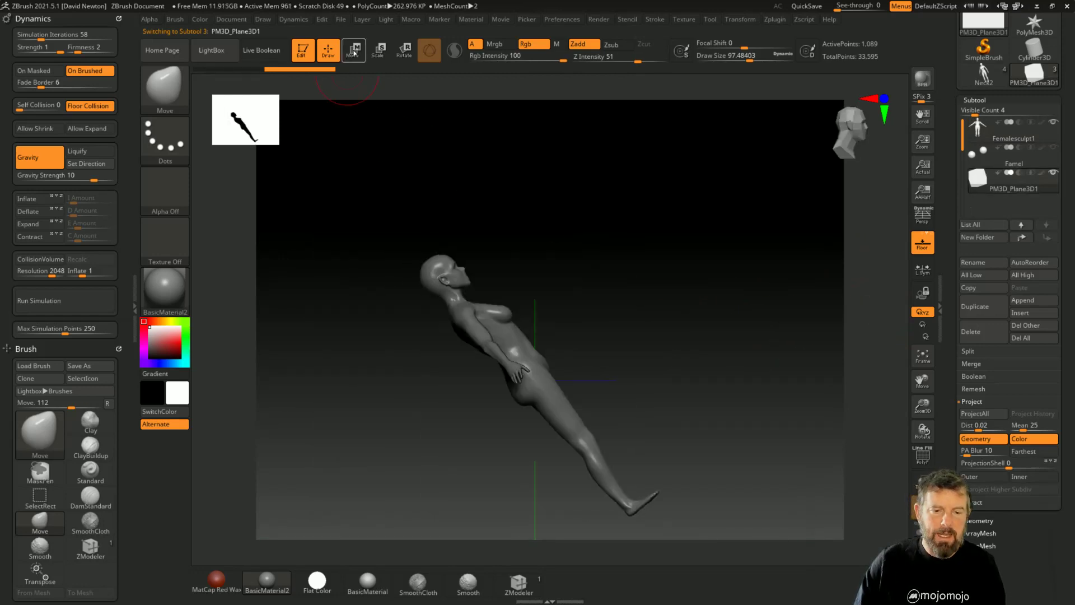
click(379, 50)
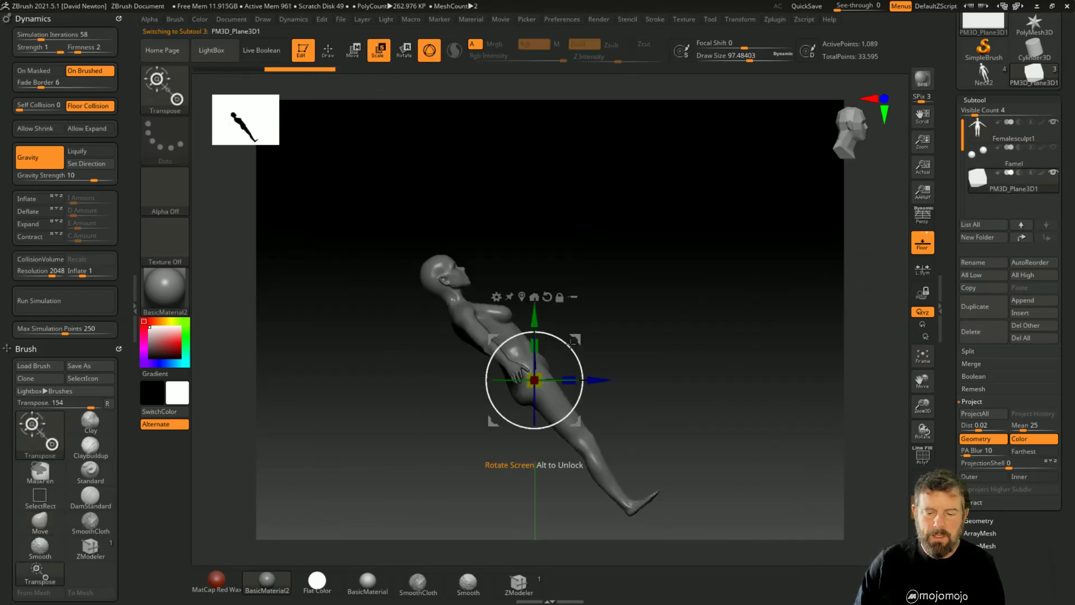
drag(569, 346, 503, 408)
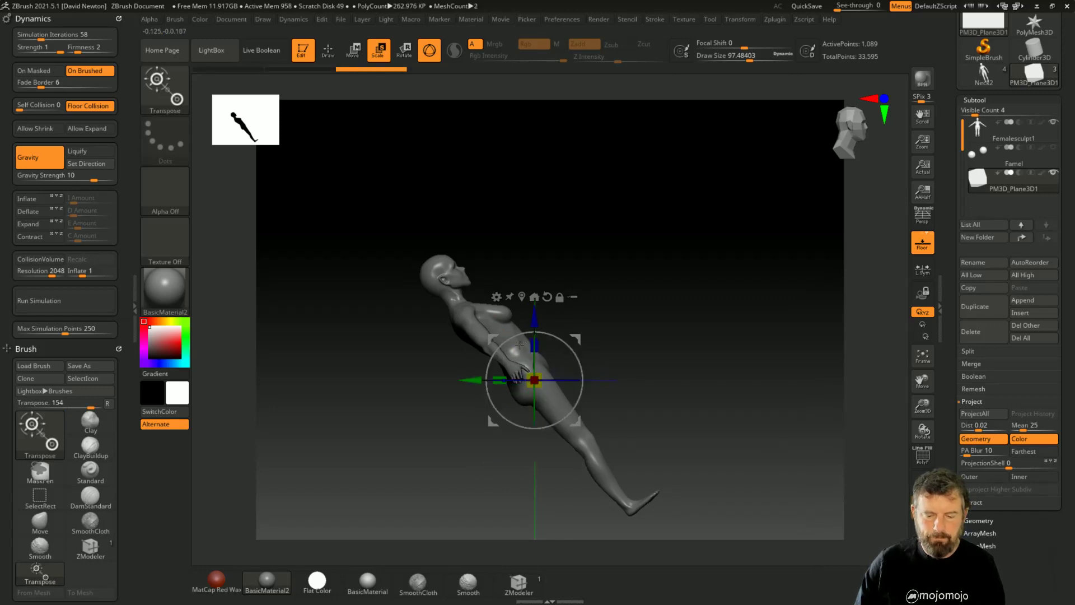
drag(534, 315, 518, 147)
drag(697, 224, 647, 240)
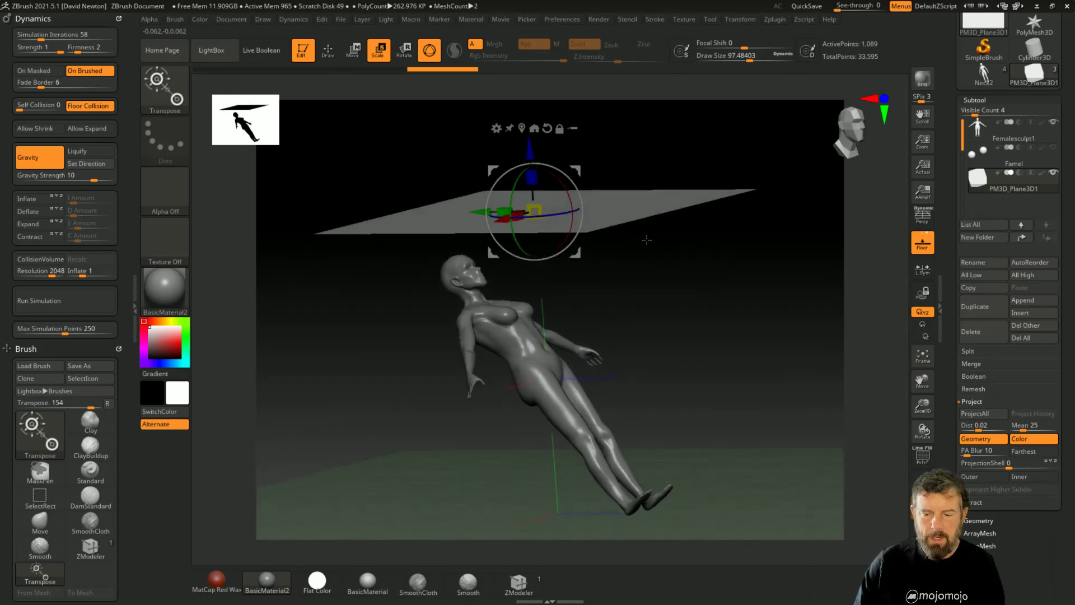
click(971, 520)
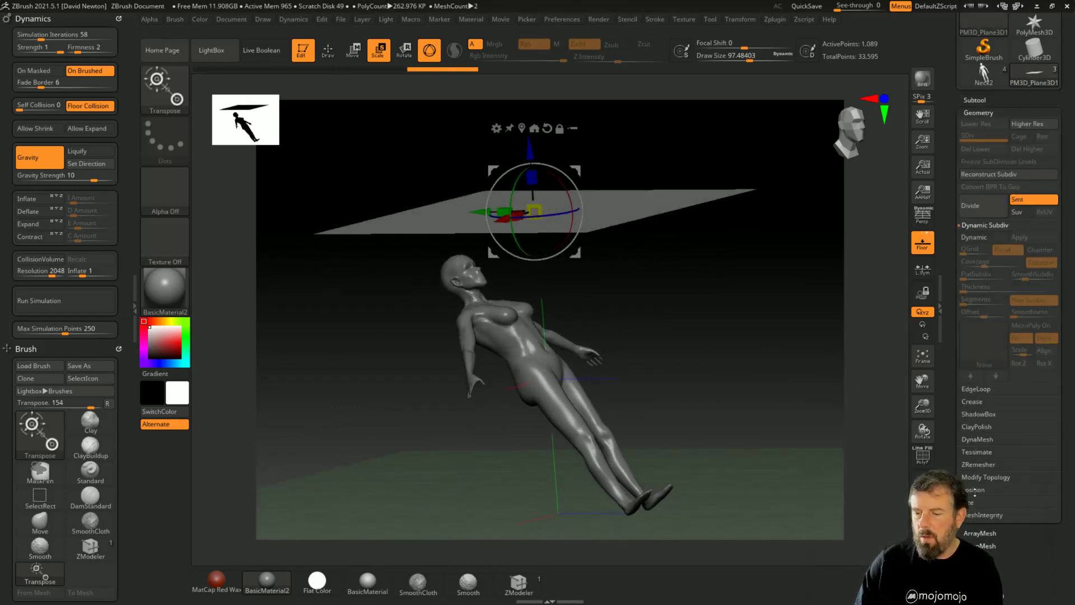
Enable Dynamic subdivision on the plane with thickness 0.0151, PolyF wireframe and SmoothSubdiv 1
click(973, 238)
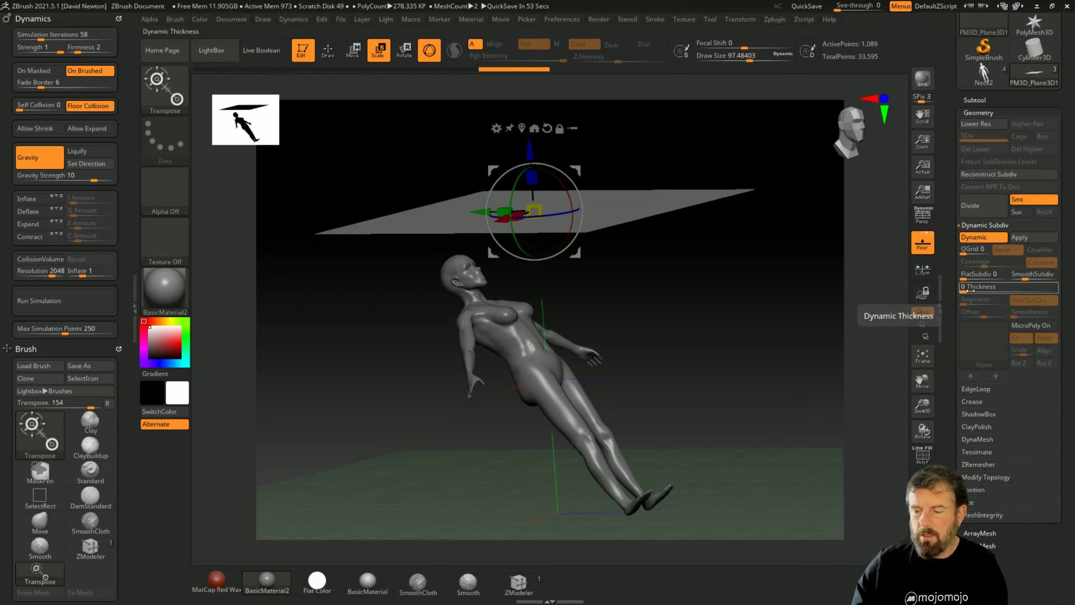
drag(960, 286, 994, 291)
drag(825, 327, 827, 342)
click(915, 460)
drag(763, 305, 757, 343)
click(1018, 277)
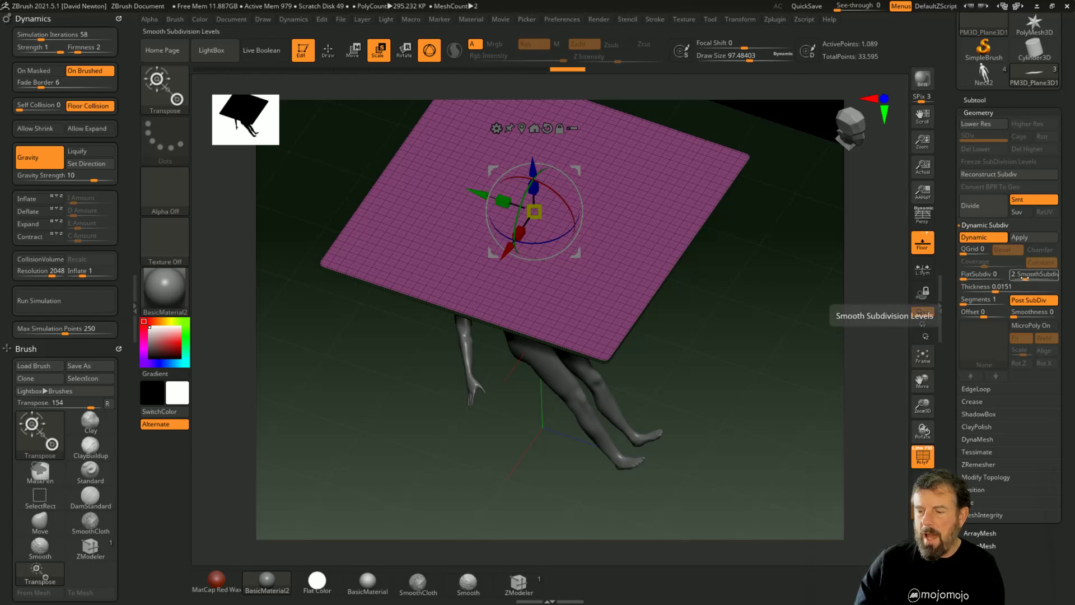
drag(1024, 279, 1014, 279)
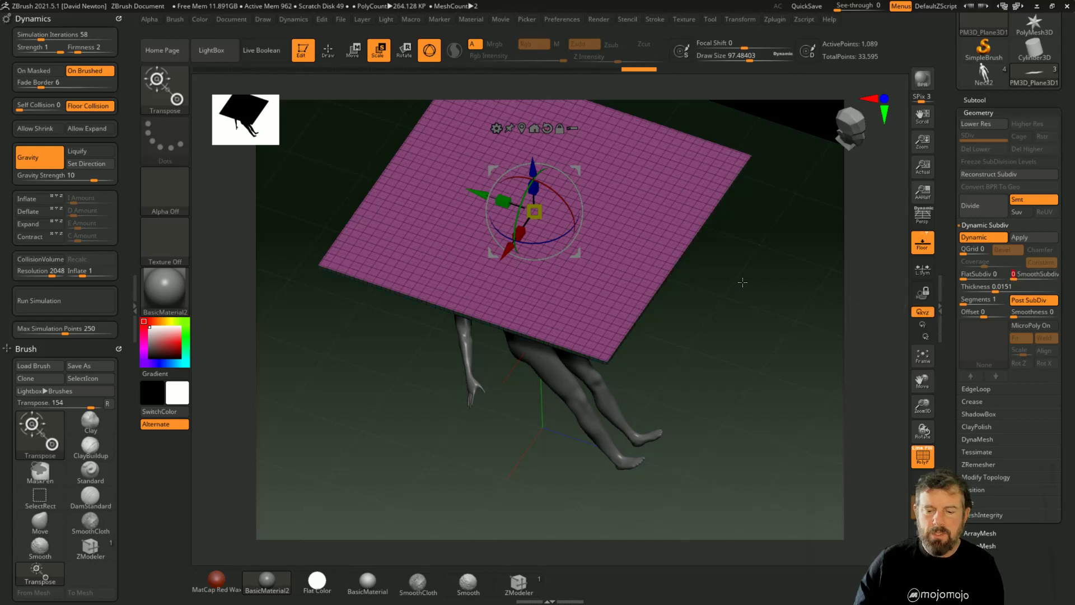
click(1018, 279)
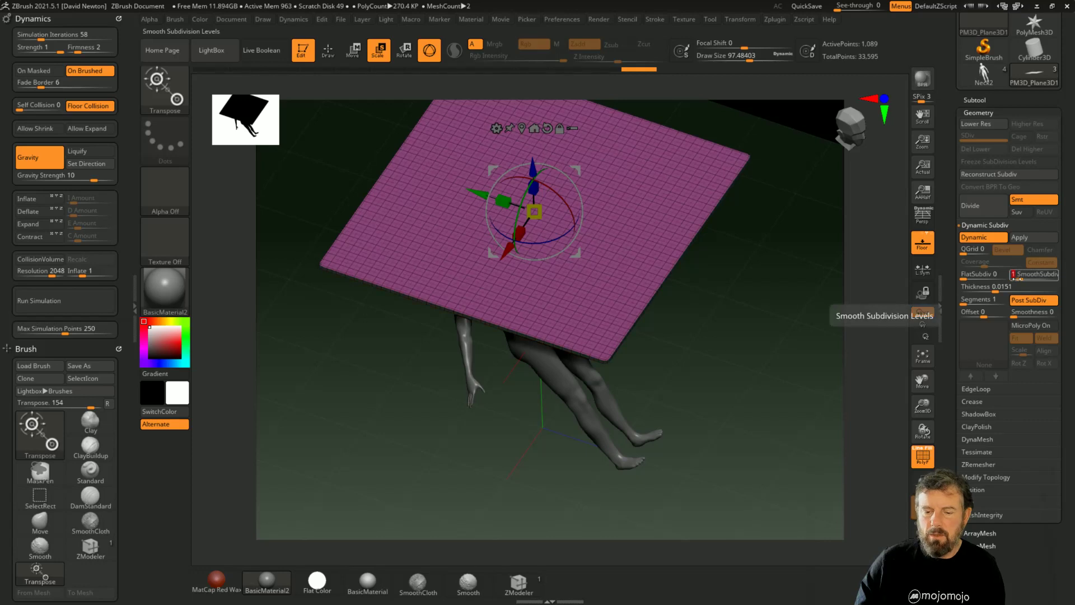
Orbit to a level side view and dock the Dynamics palette into the left tray
click(329, 50)
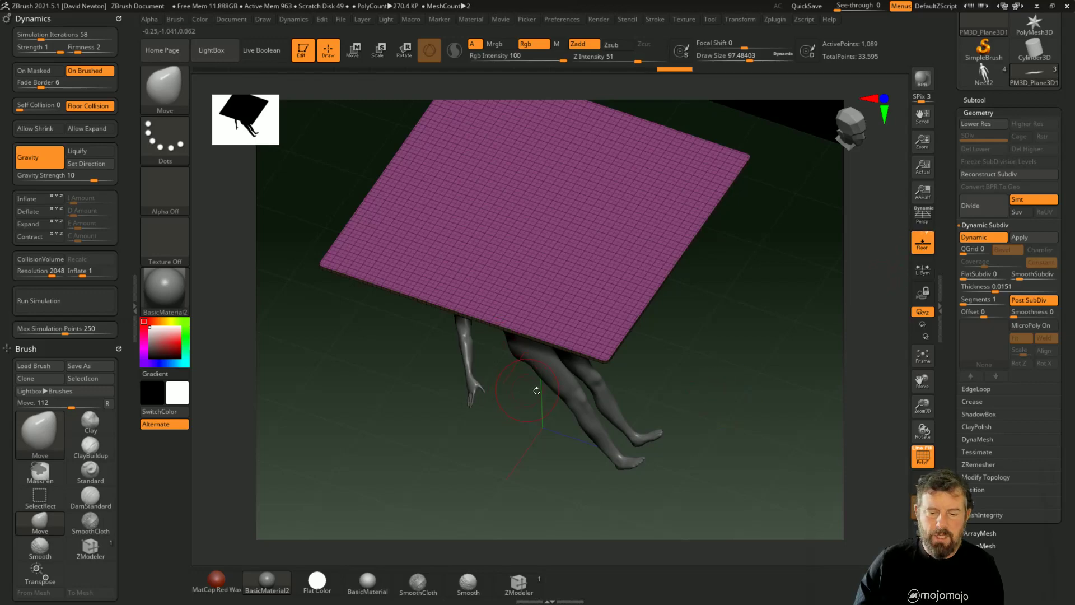
drag(777, 452, 777, 390)
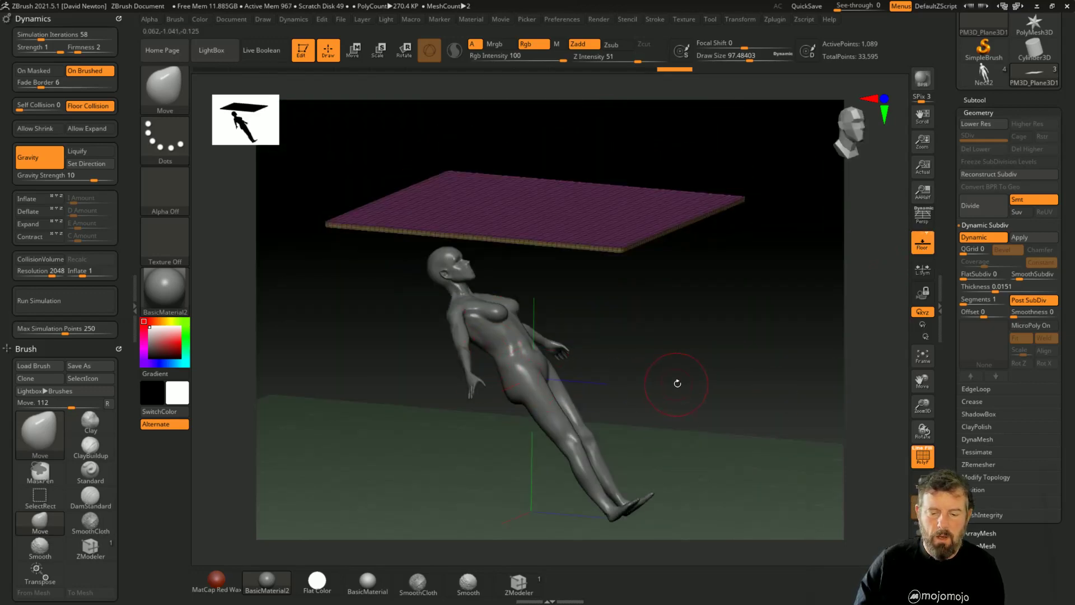
drag(677, 383, 701, 351)
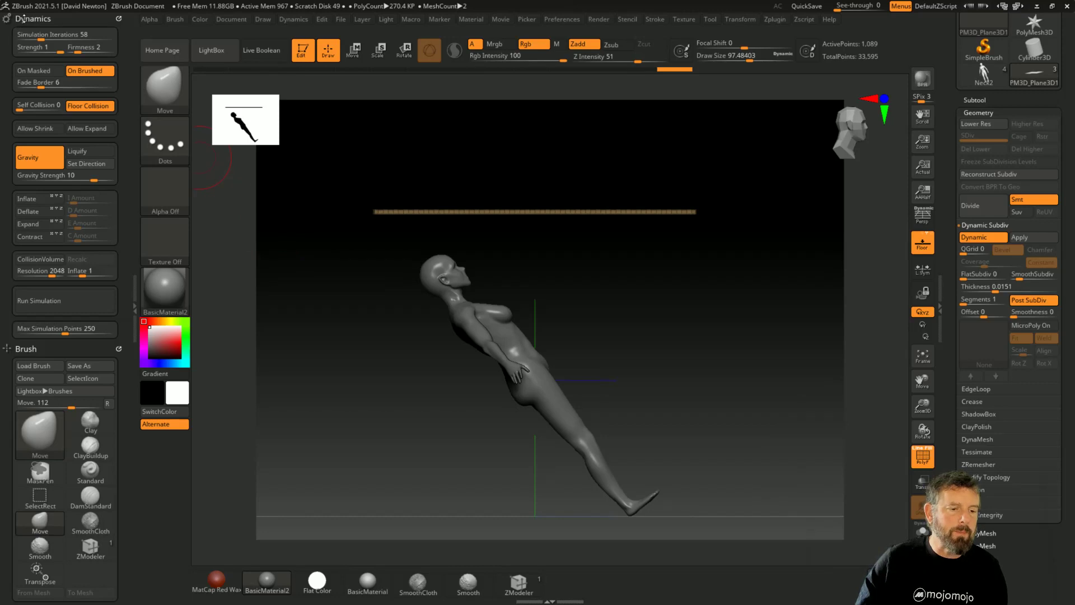
click(297, 22)
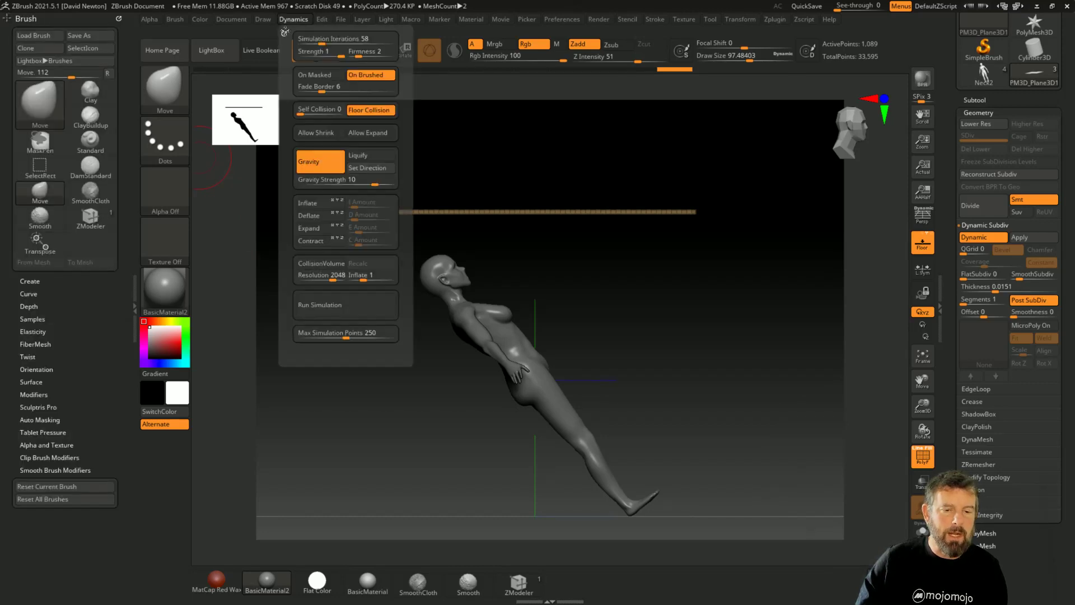
drag(285, 32, 52, 26)
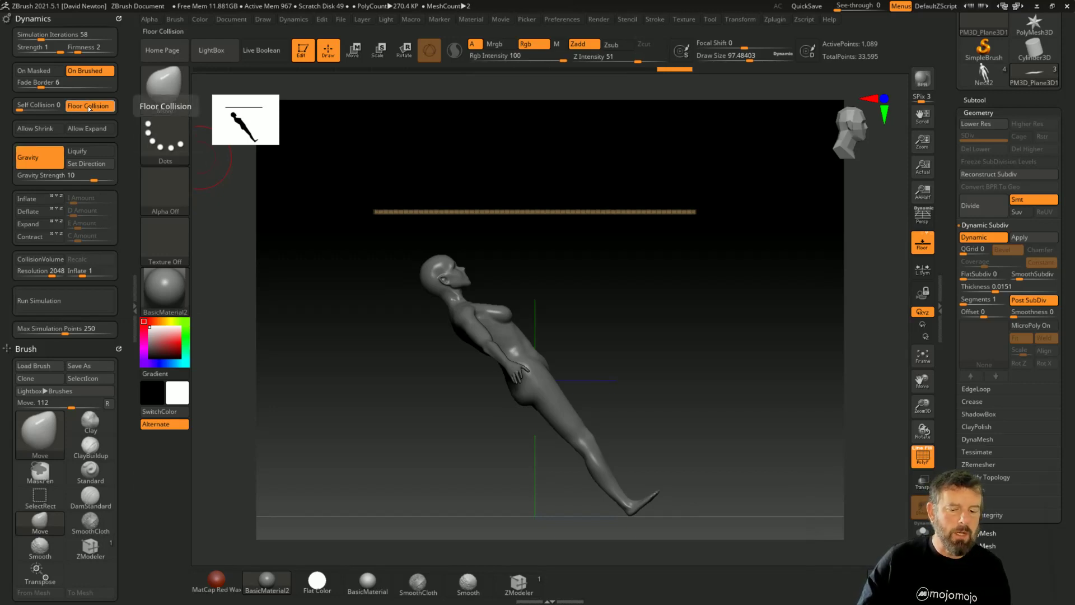
mouse_move(410, 444)
mouse_down()
mouse_move(409, 465)
mouse_move(412, 434)
mouse_up()
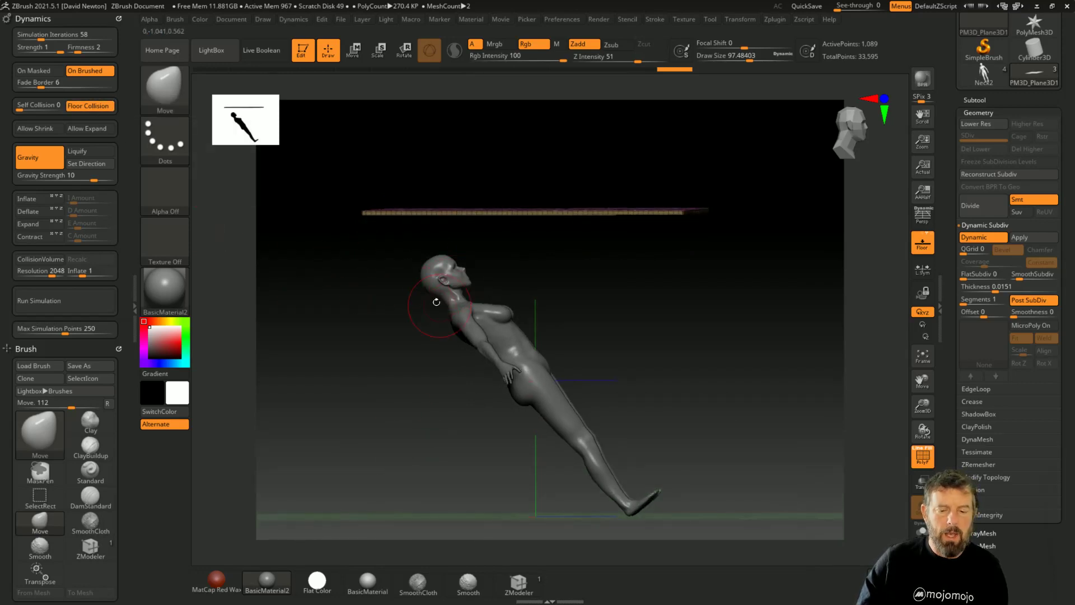
Stand the plane upright behind the figure and run the cloth simulation
click(403, 50)
shift+drag(641, 245, 646, 249)
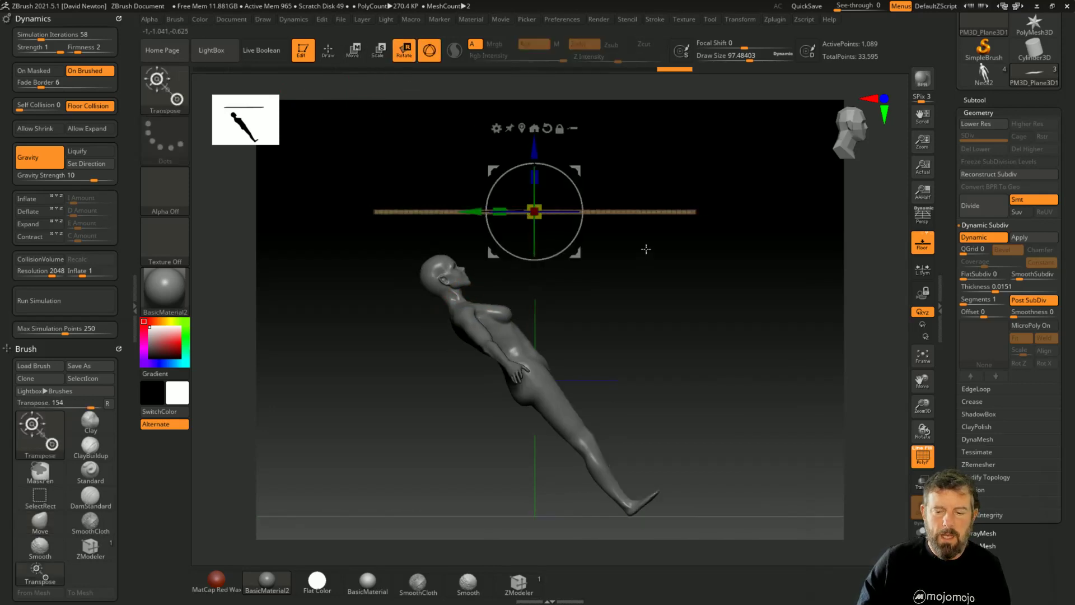
drag(580, 180, 562, 236)
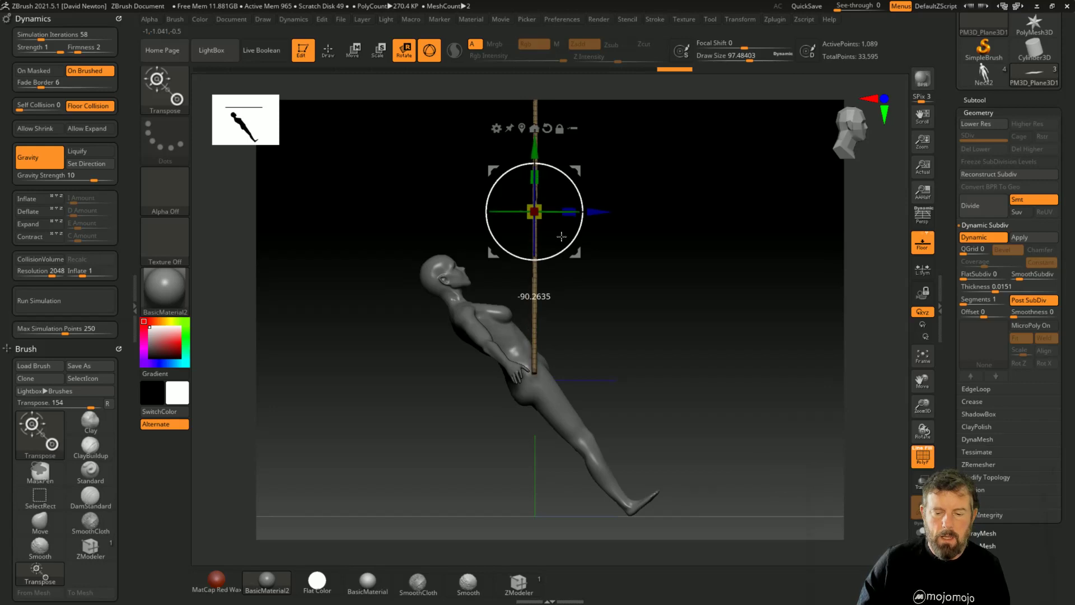
drag(576, 175, 395, 276)
drag(753, 297, 665, 293)
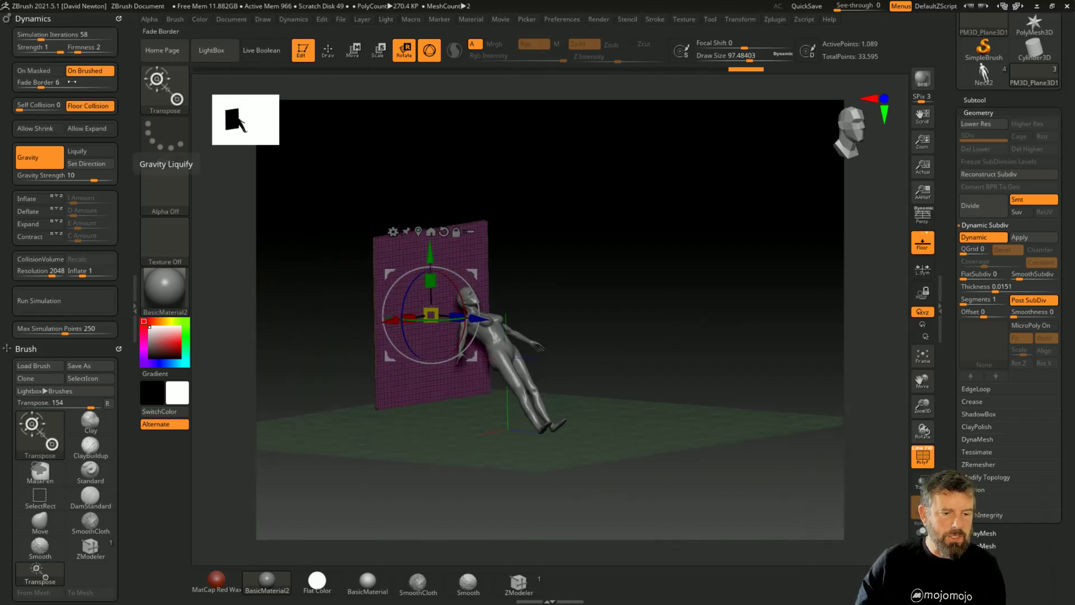
click(61, 304)
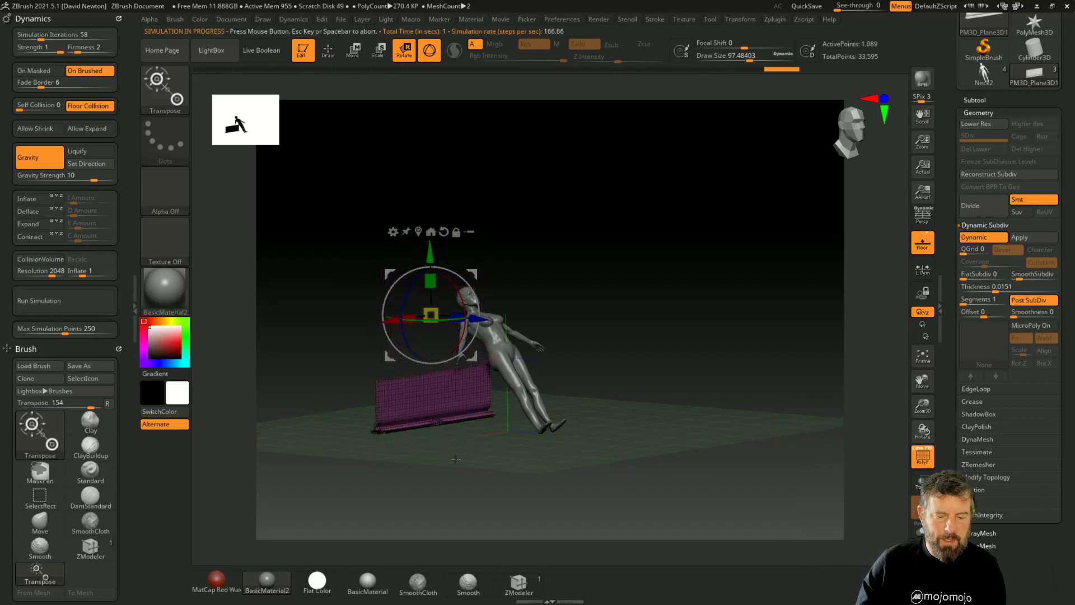
Undo the simulation and the plane's rotation, leaving the flat cloth above the figure
key(ctrl)
key(ctrl+z)
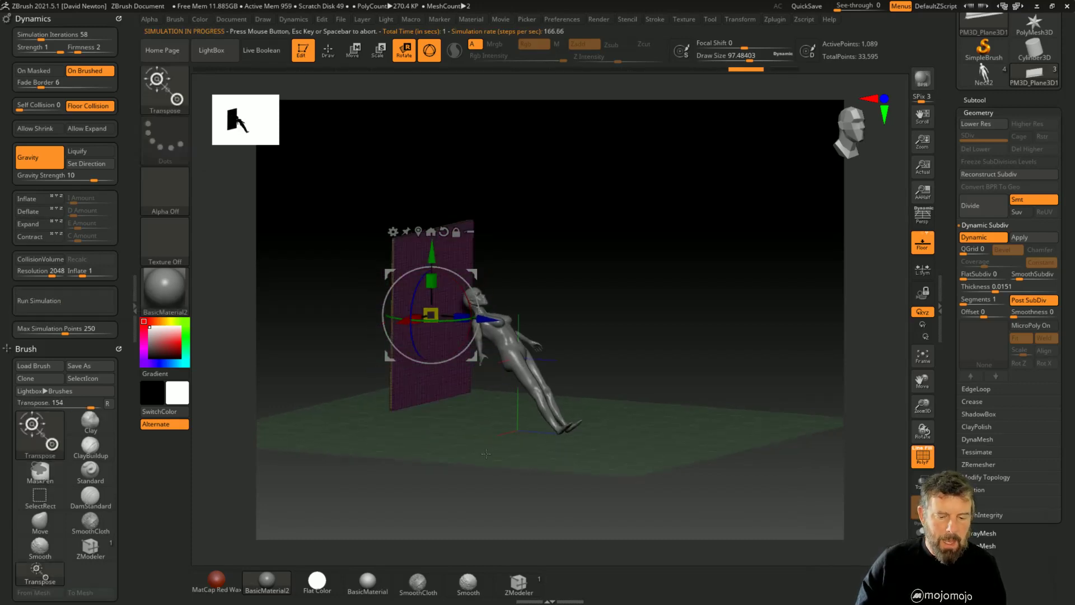
key(ctrl+z)
key(ctrl+z)
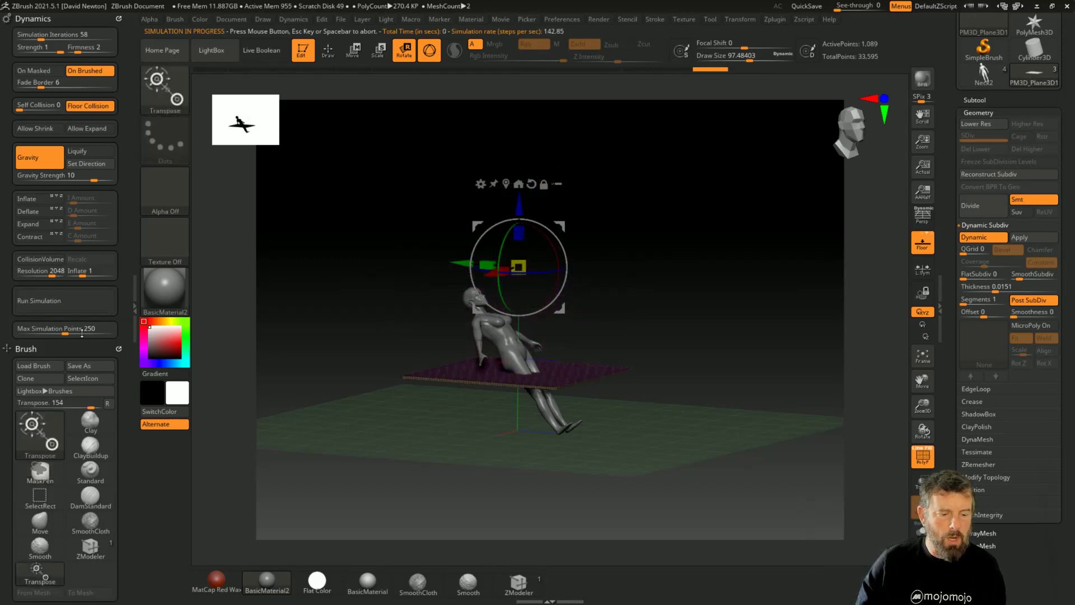
key(ctrl+z)
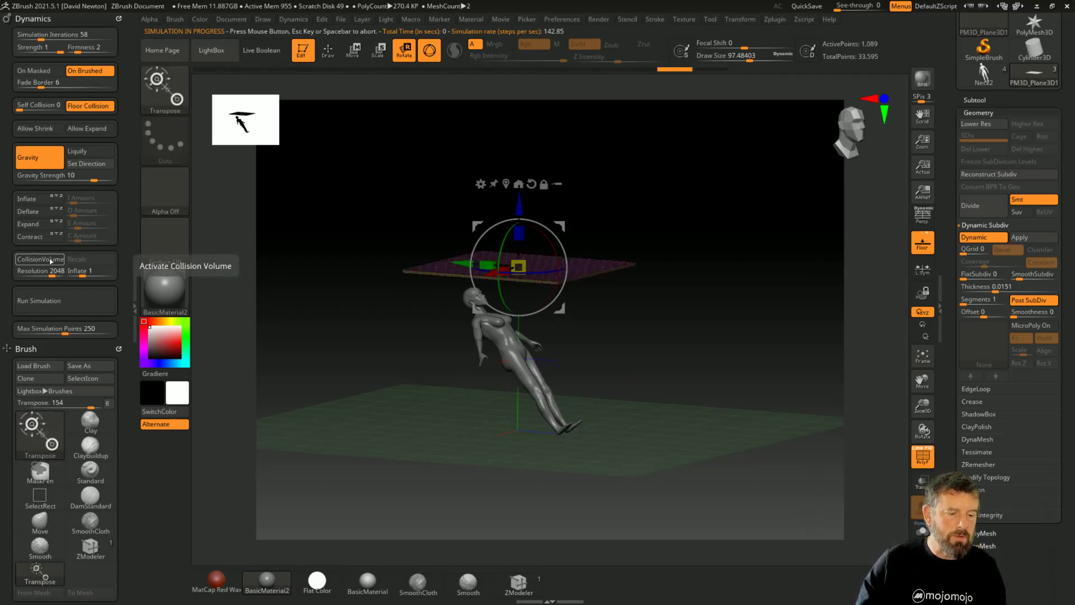
Turn on CollisionVolume and run the simulation so the cloth drapes over her head
click(50, 261)
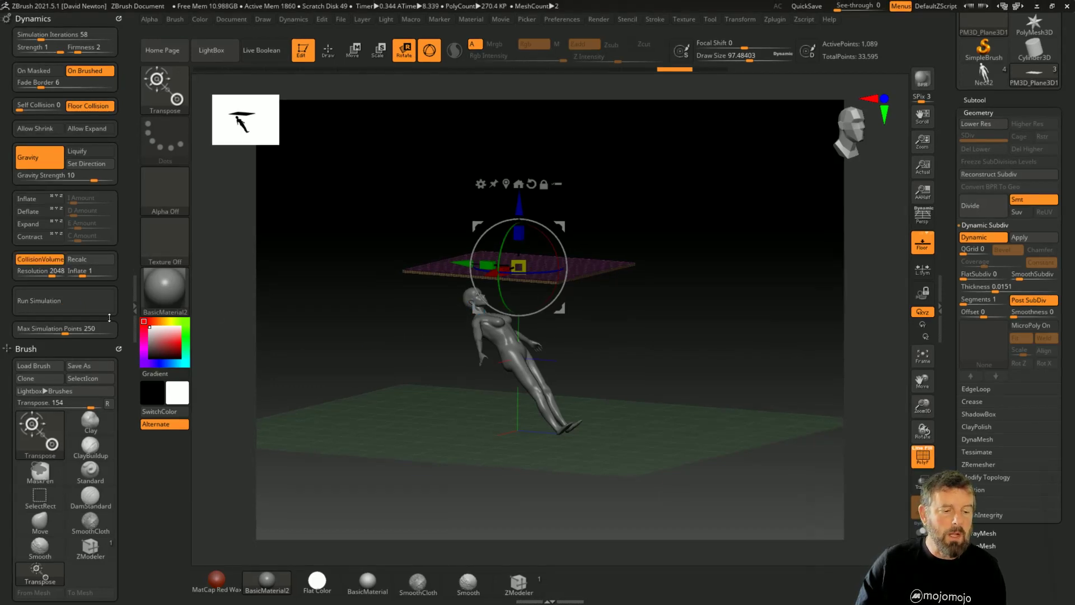
click(72, 301)
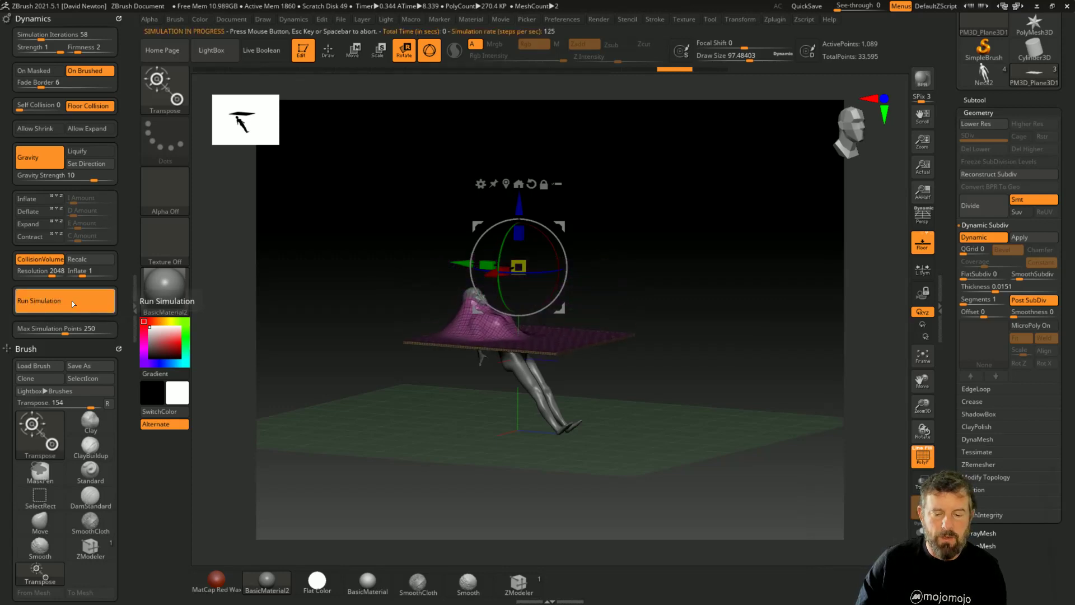
Reset the cloth to flat, turn off Floor Collision, and rerun the simulation
drag(706, 344, 679, 372)
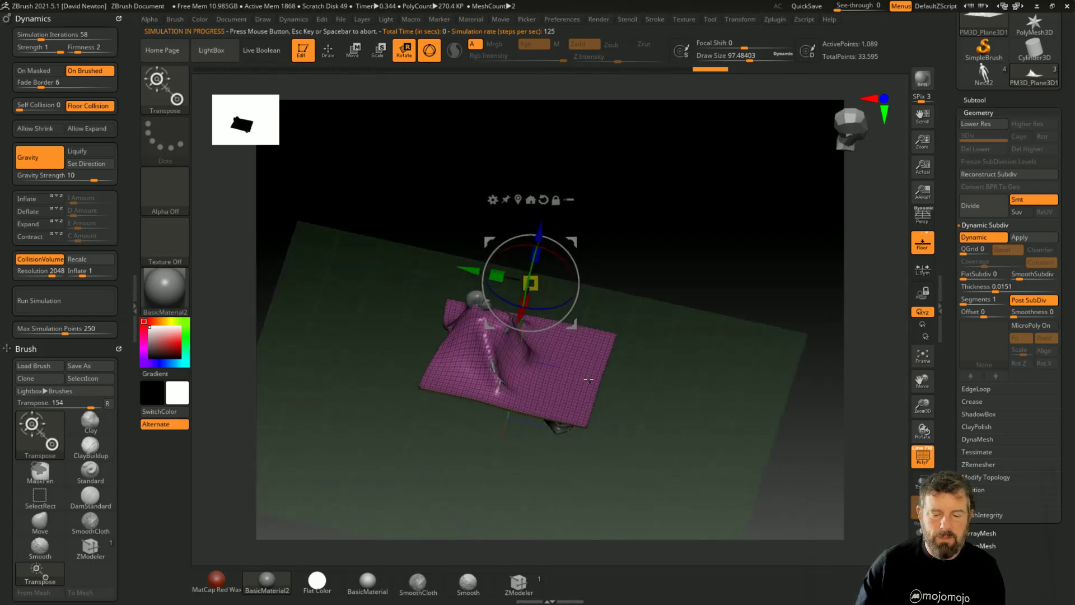
click(88, 301)
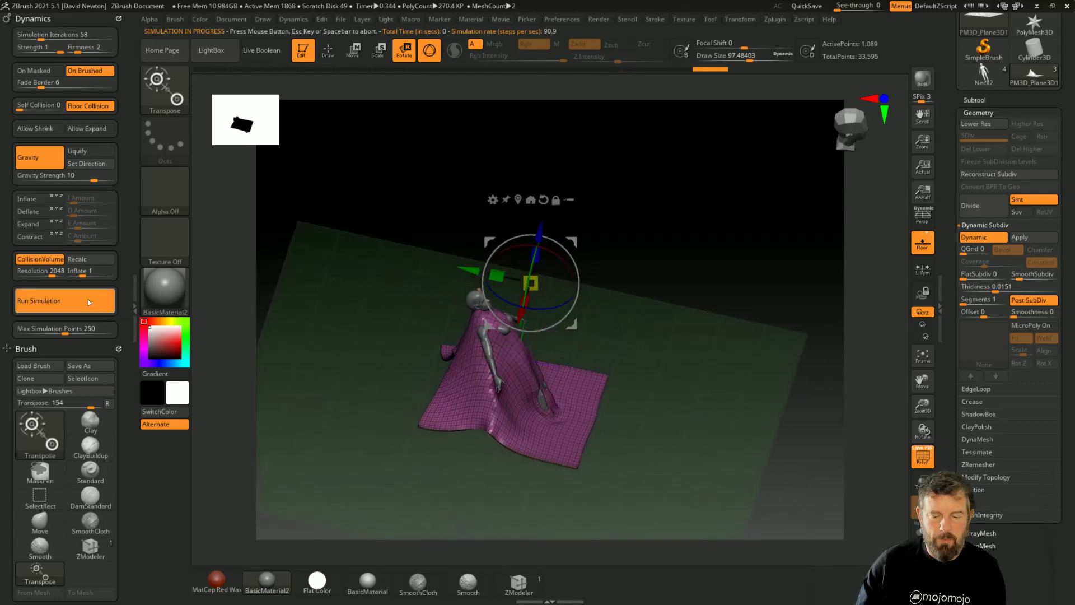
click(515, 422)
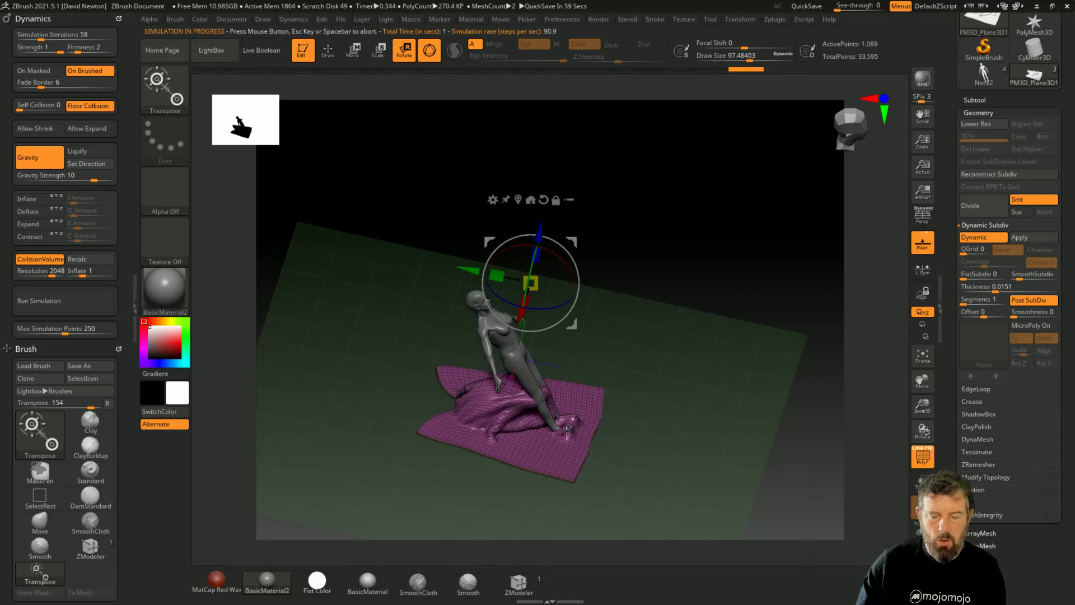
key(ctrl+z)
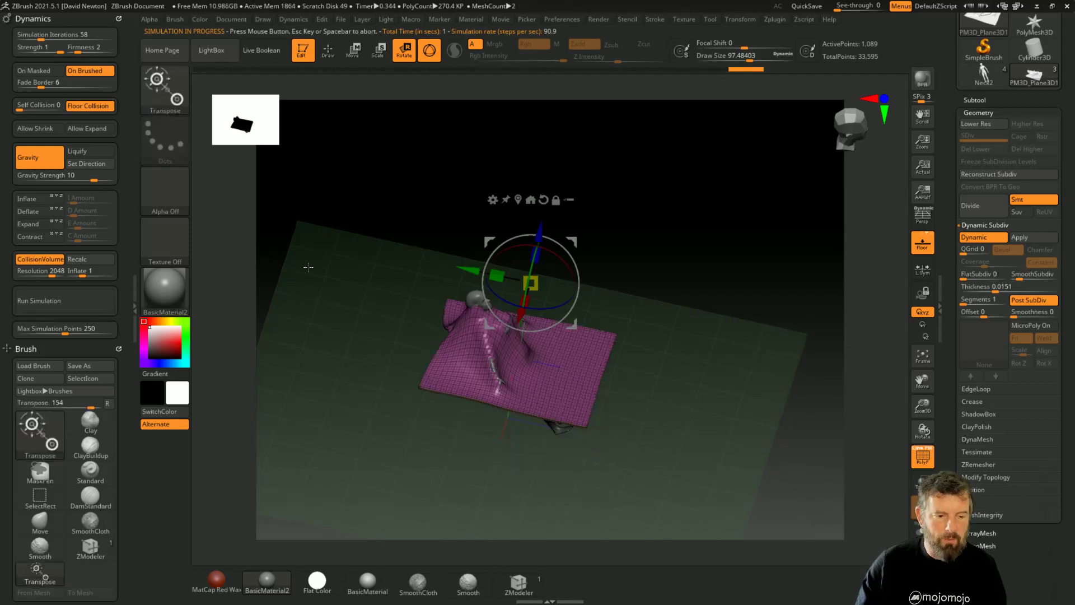
key(ctrl+z)
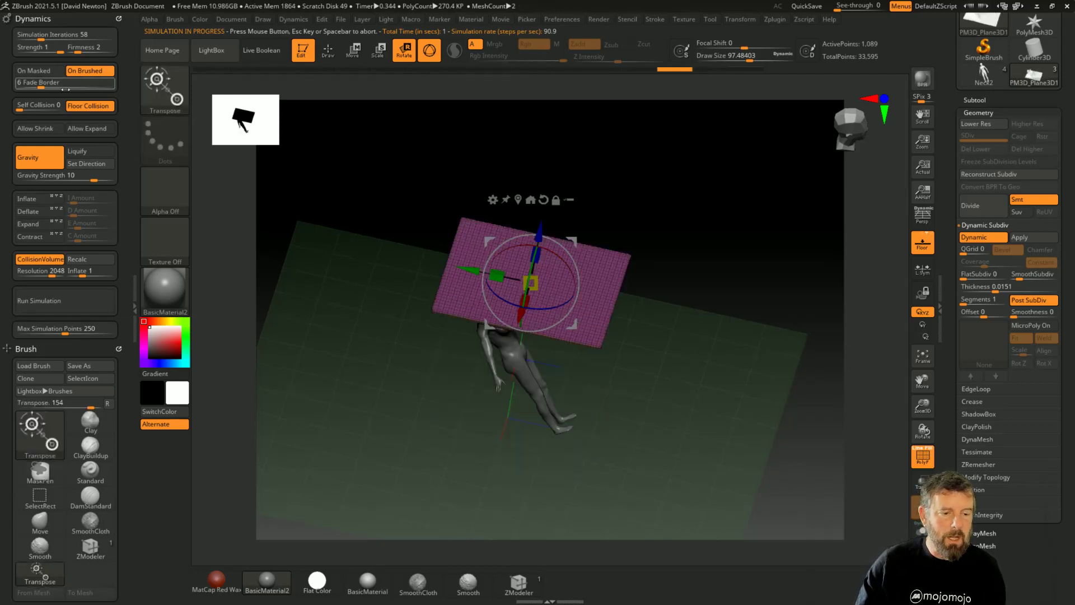
click(88, 106)
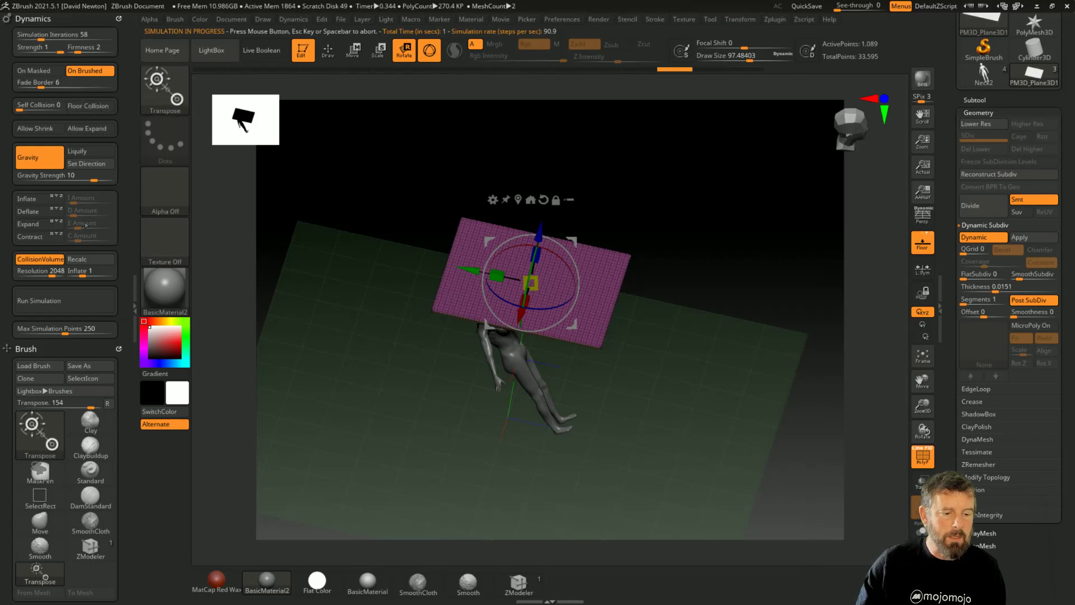
click(72, 308)
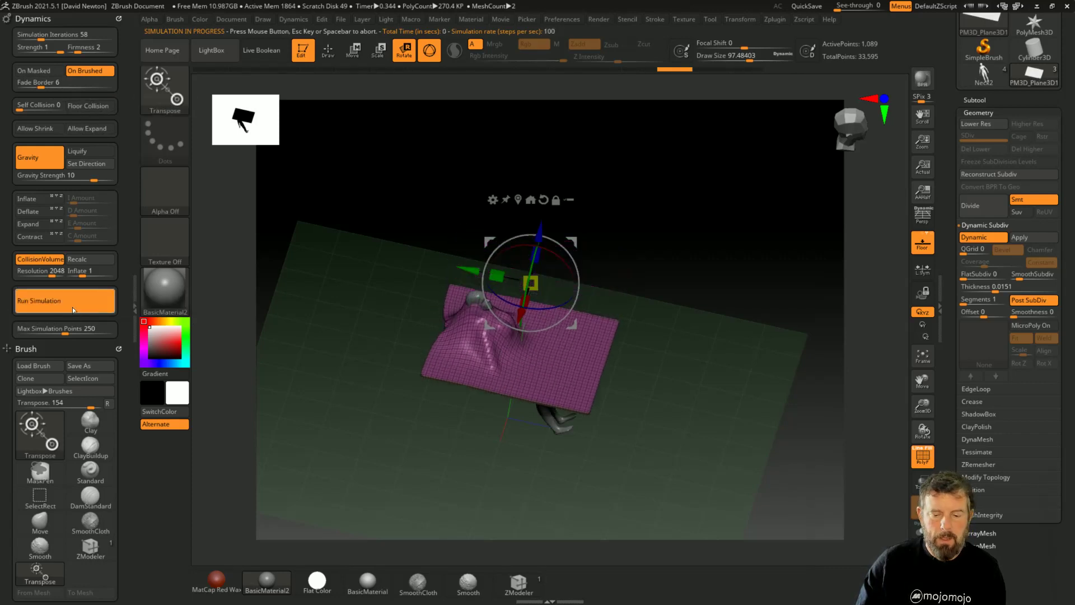
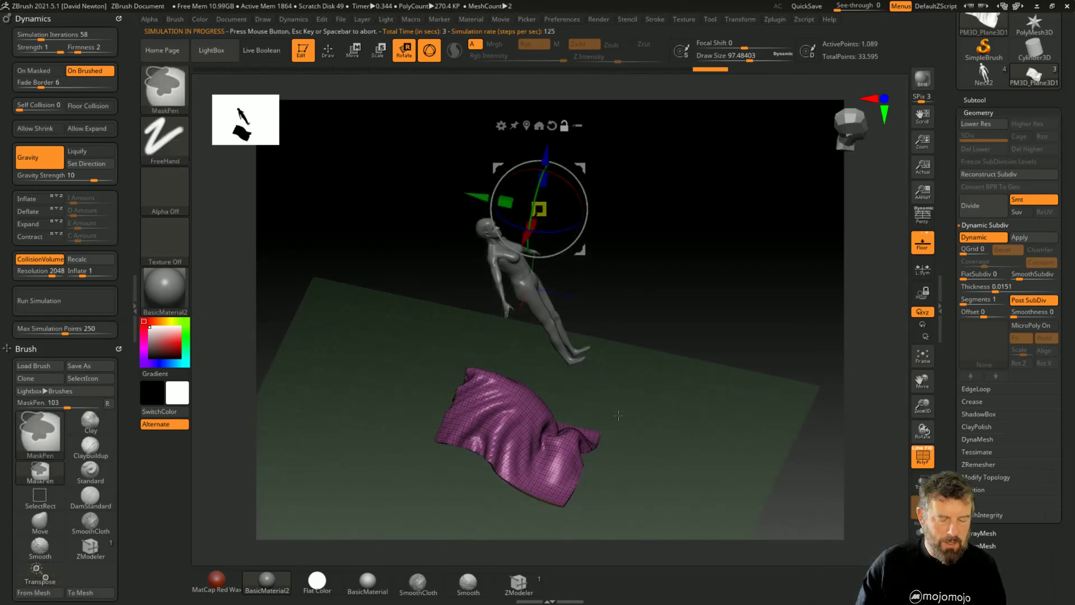
Undo the drape so the pink plane lies flat above the reclining figure
key(ctrl+z)
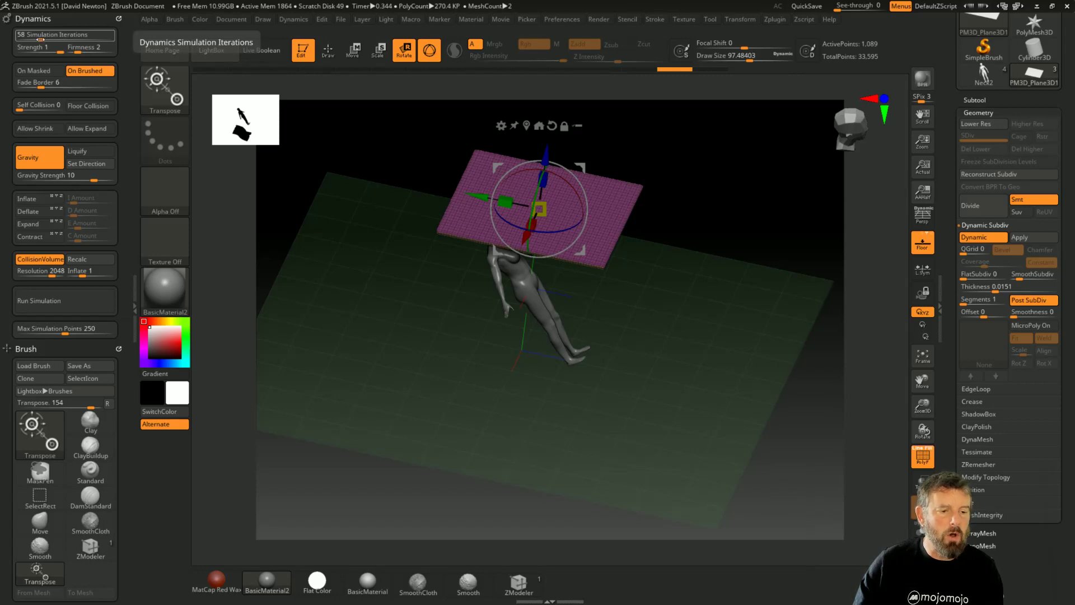
Raise Simulation Iterations slightly, test the drape, then stop and undo it
drag(41, 40, 52, 38)
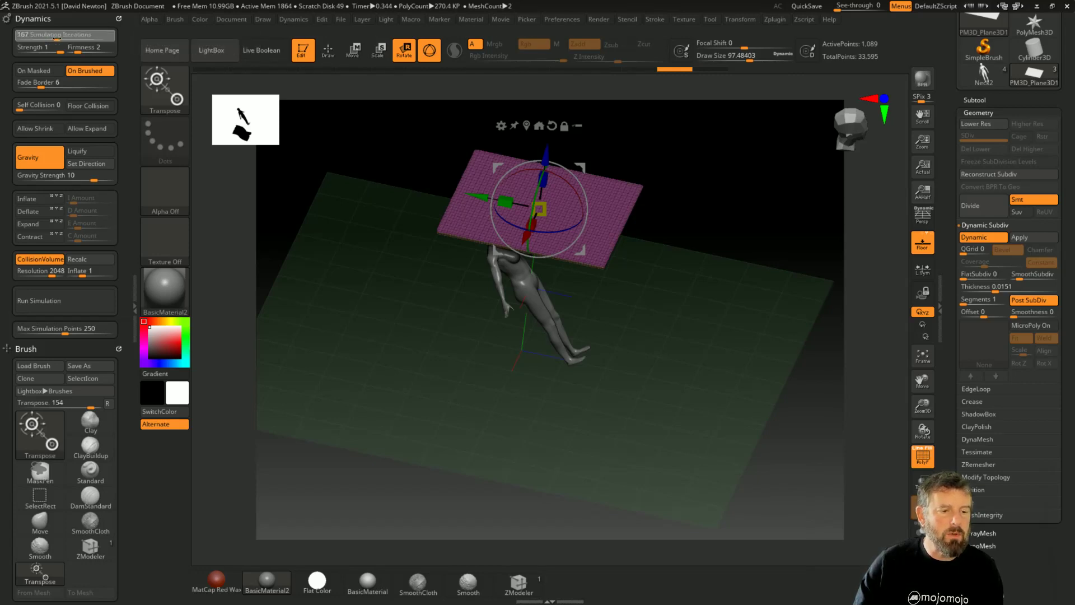
click(57, 303)
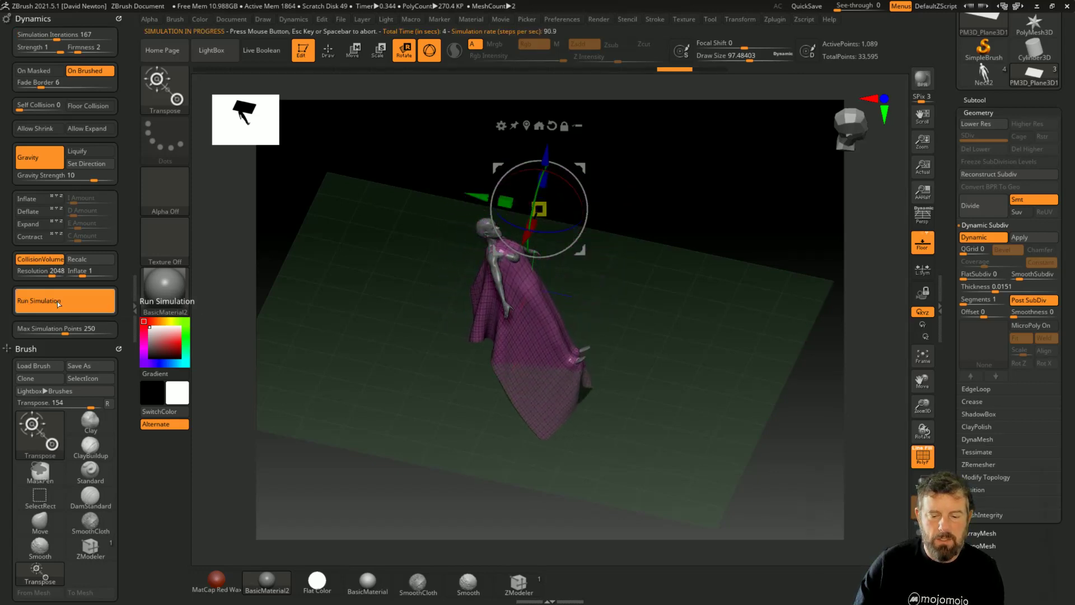
click(57, 301)
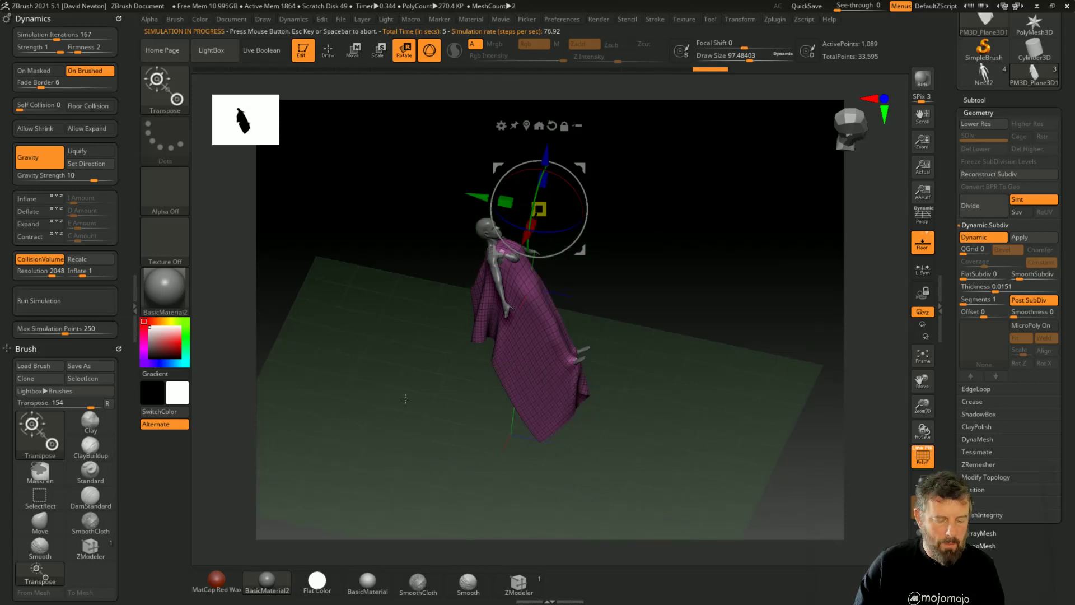
key(ctrl+z)
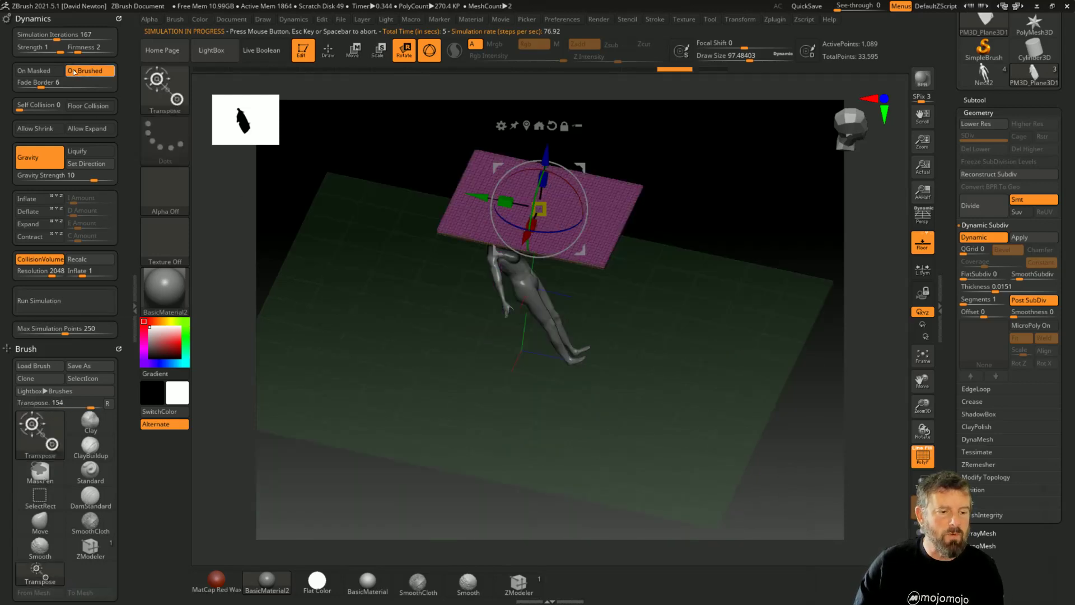
Raise Simulation Iterations to 620, run the drape, and undo it
click(55, 35)
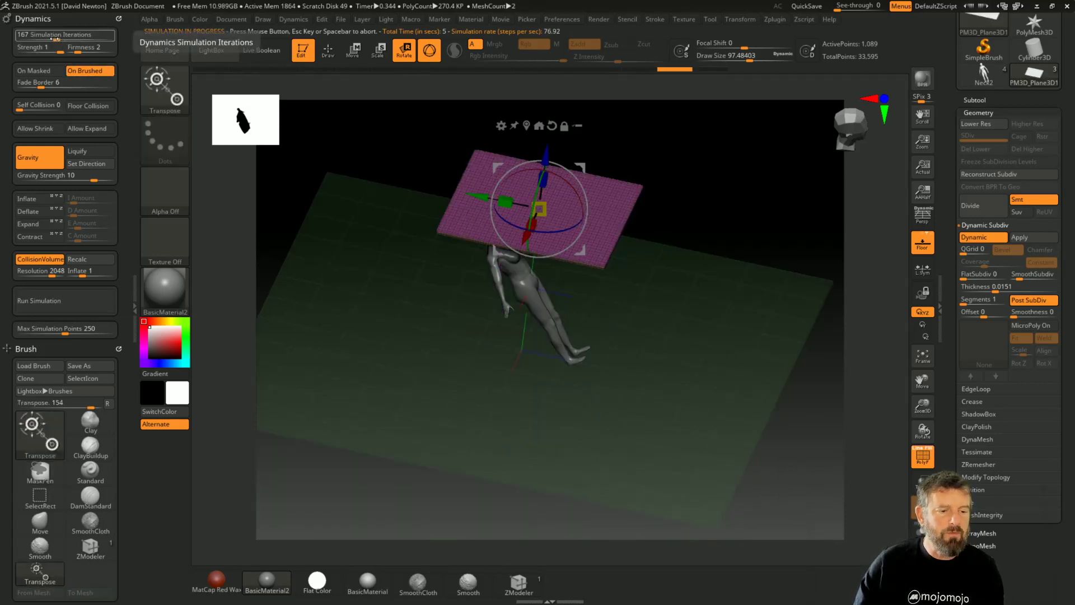
drag(55, 37, 60, 37)
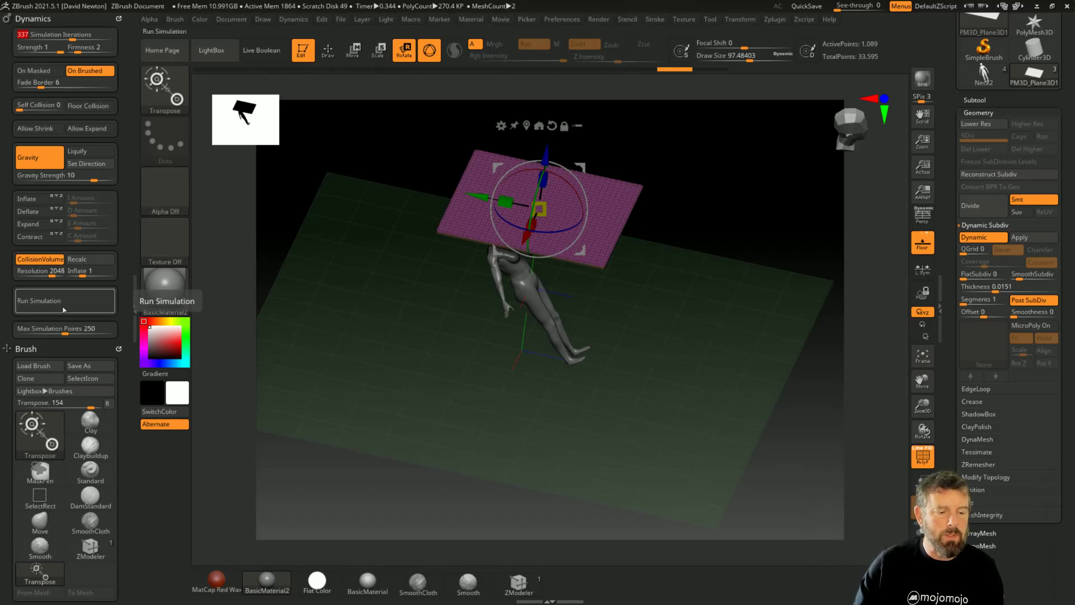
drag(69, 37, 84, 35)
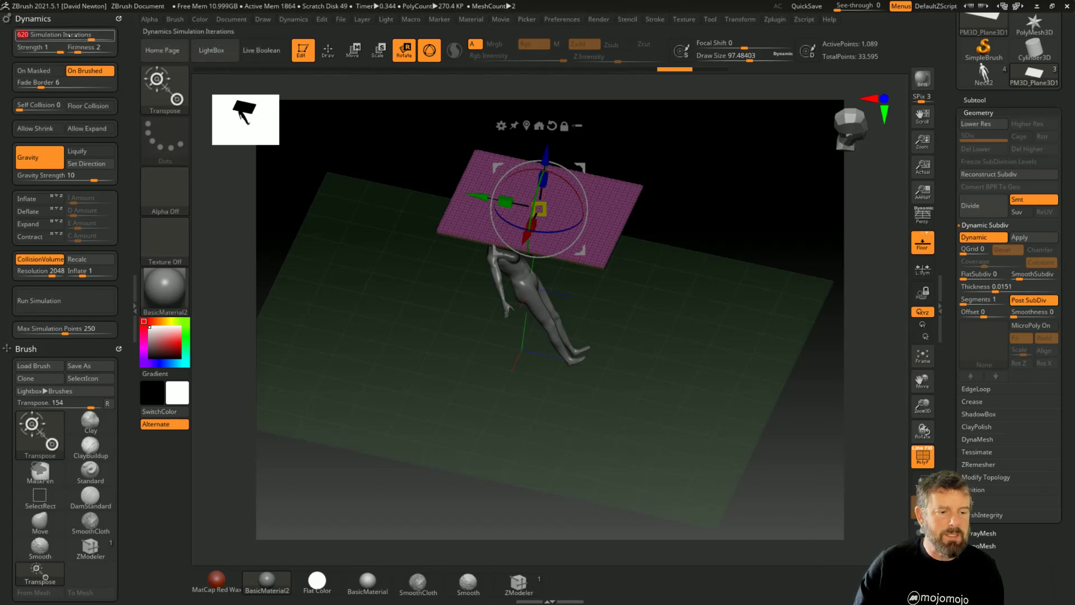
click(59, 301)
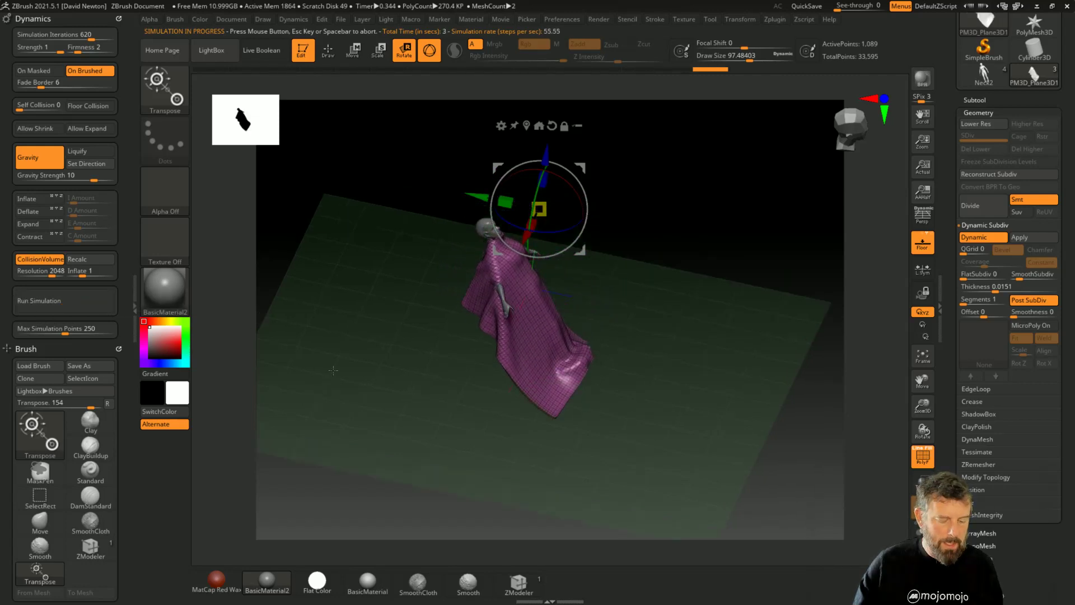
key(ctrl+z)
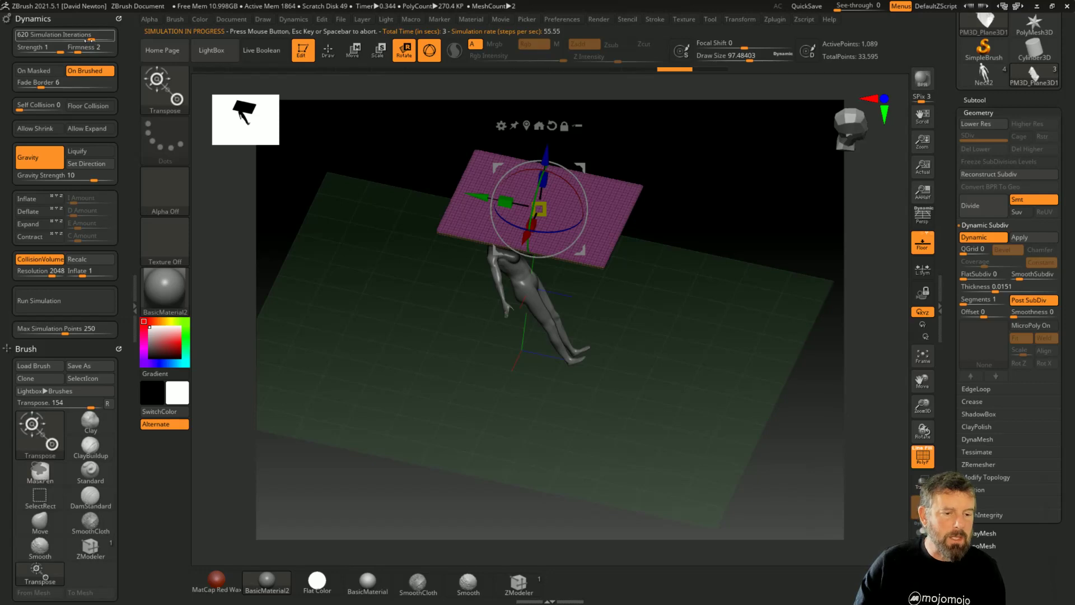
Lower Simulation Iterations to 115, rerun the drape, and undo back to flat
drag(89, 37, 75, 37)
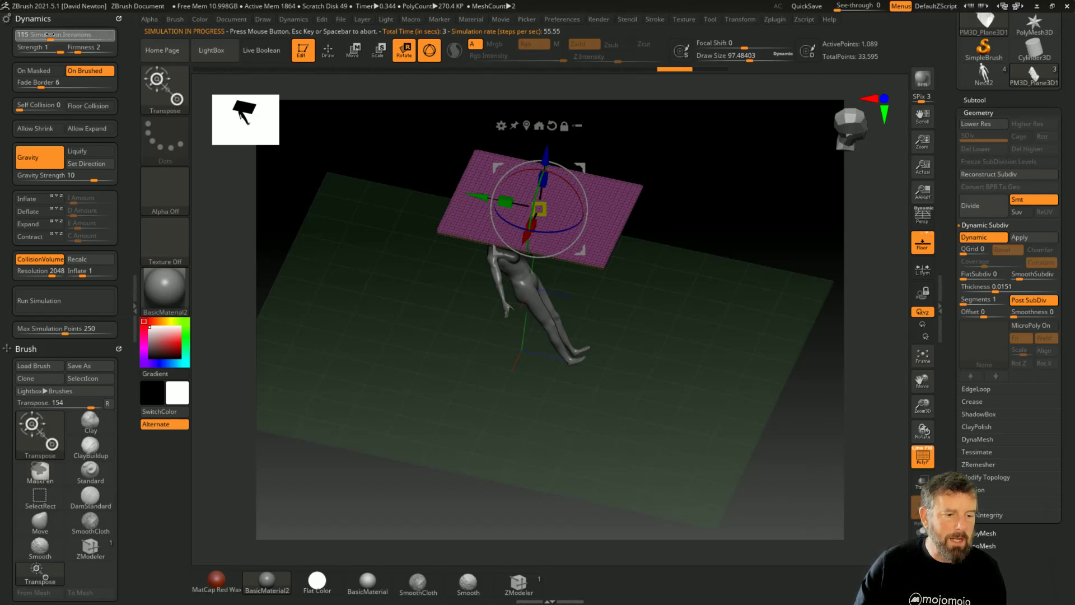
click(50, 301)
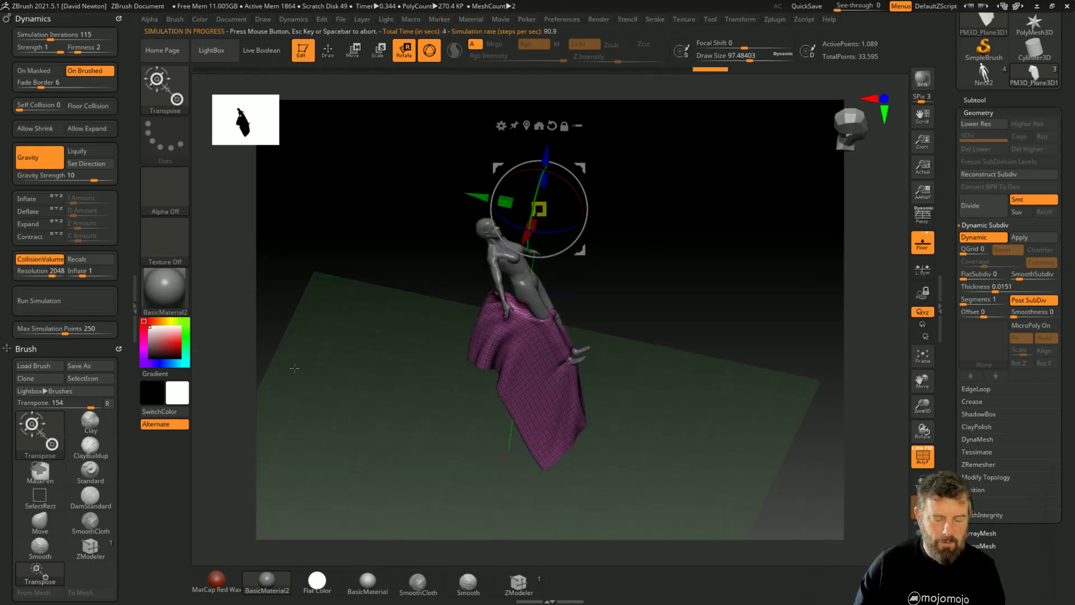
key(ctrl+z)
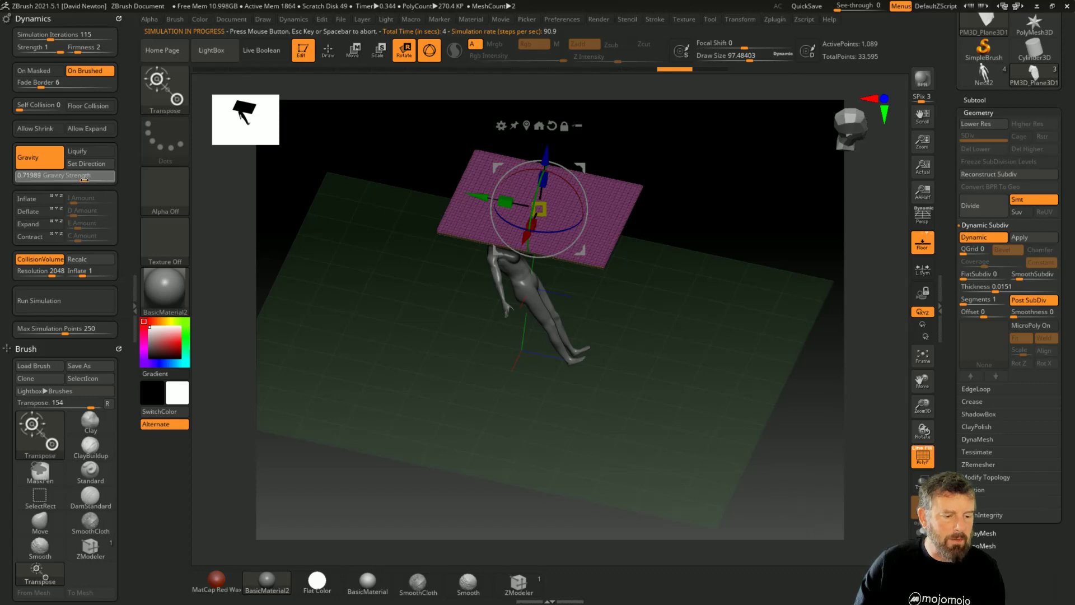
After a test drape, set Simulation Iterations to 83 and Gravity Strength to 56.94443, resetting the sheet
click(72, 304)
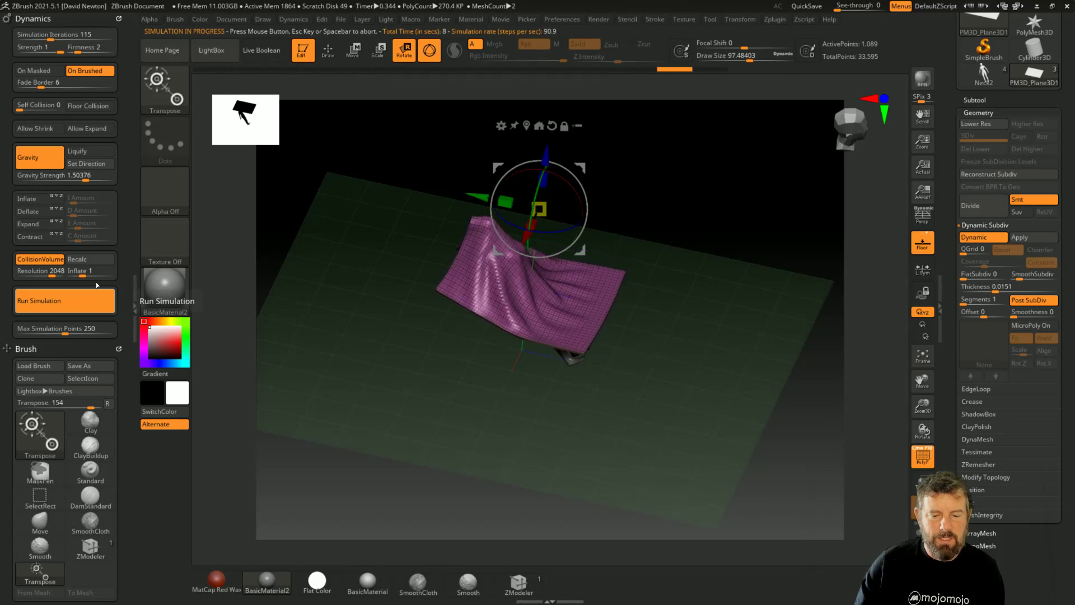
click(58, 301)
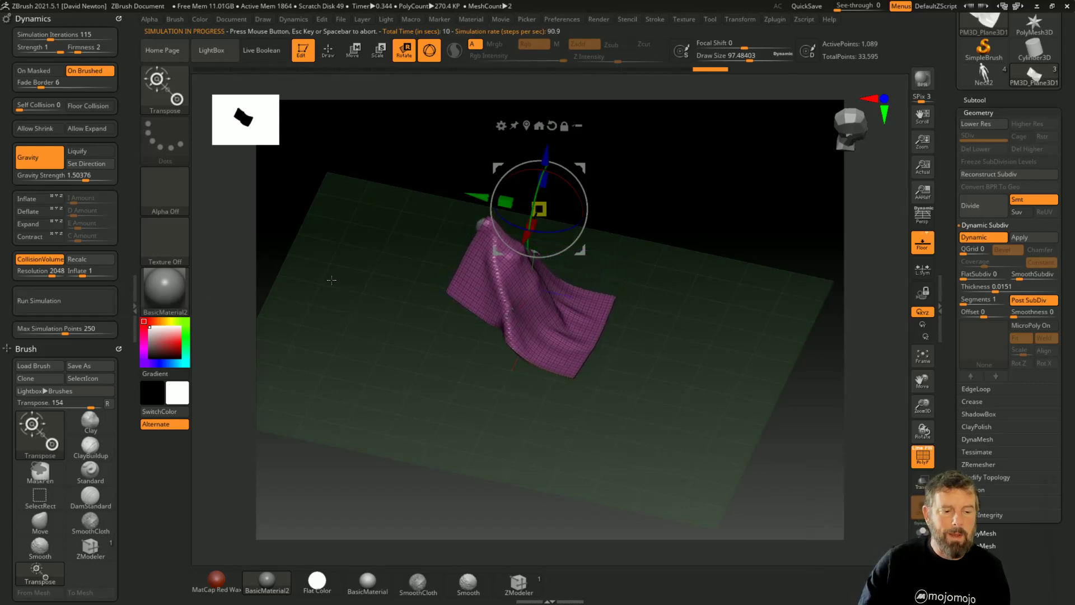
click(50, 35)
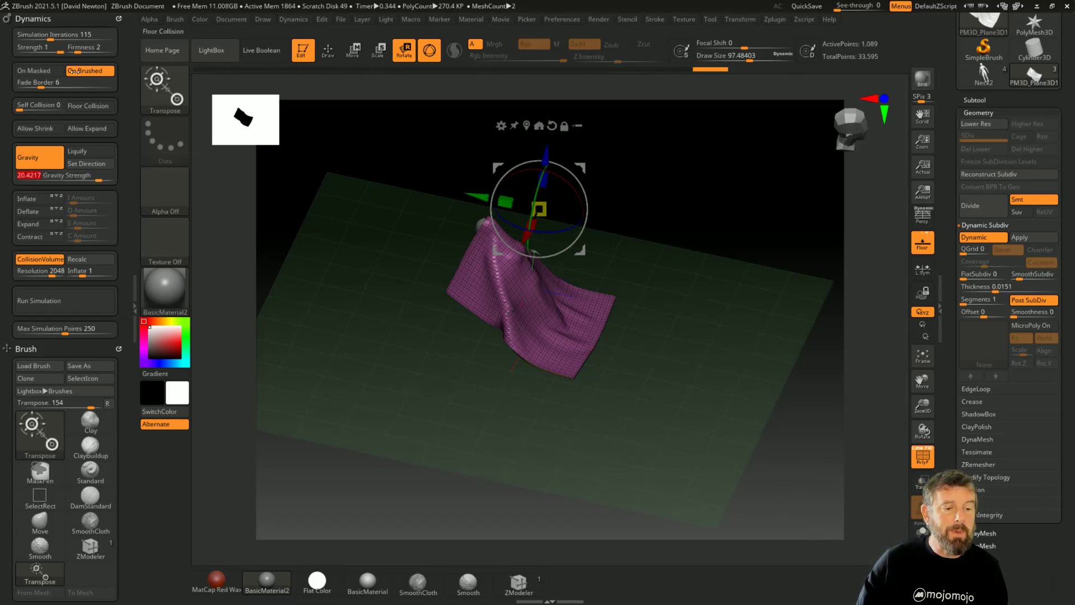
drag(50, 38, 45, 37)
drag(99, 178, 107, 178)
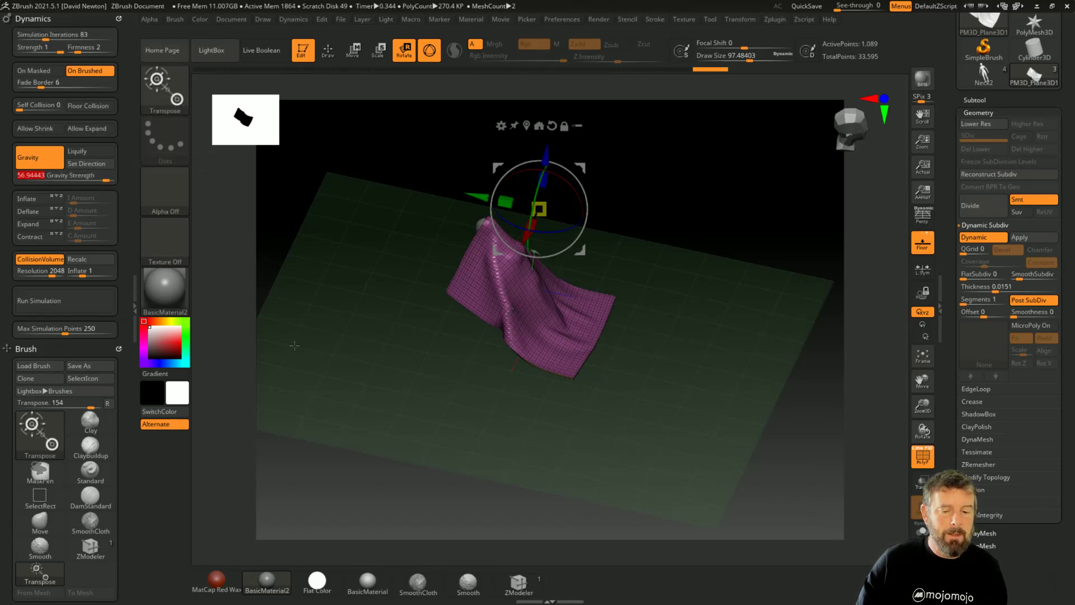
key(ctrl+z)
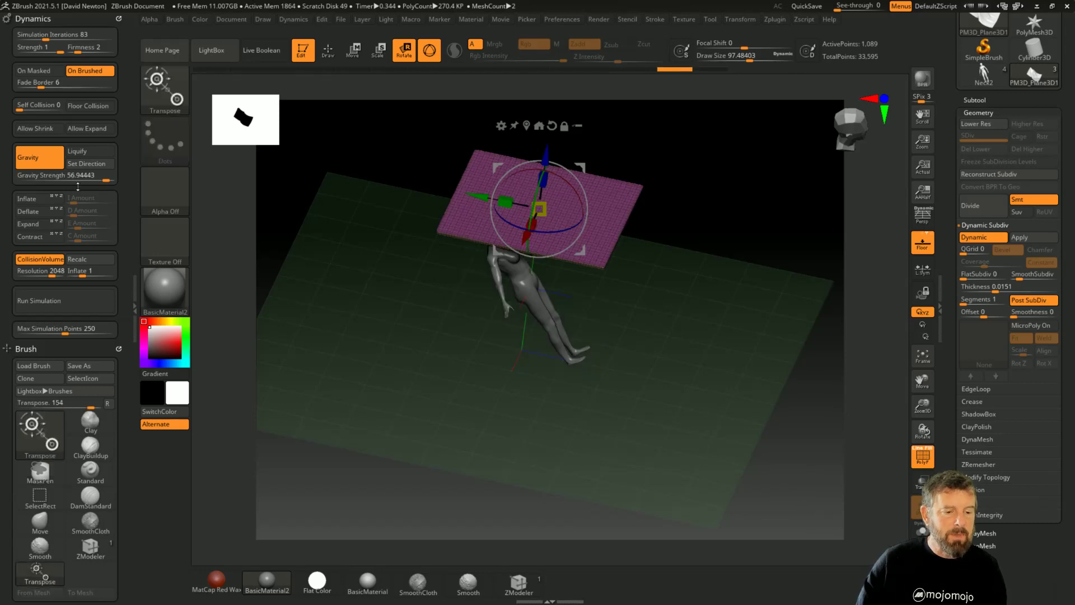
Drape the sheet with Gravity Strength 0.43645, then view it without Dynamic Subdiv
click(56, 303)
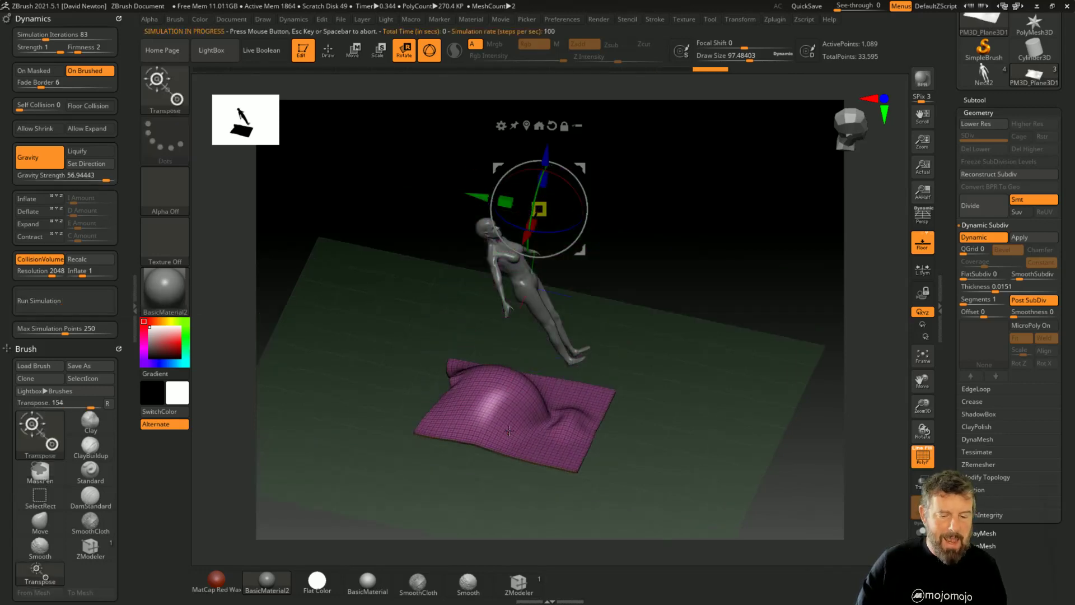
key(ctrl+z)
drag(104, 180, 82, 177)
click(89, 304)
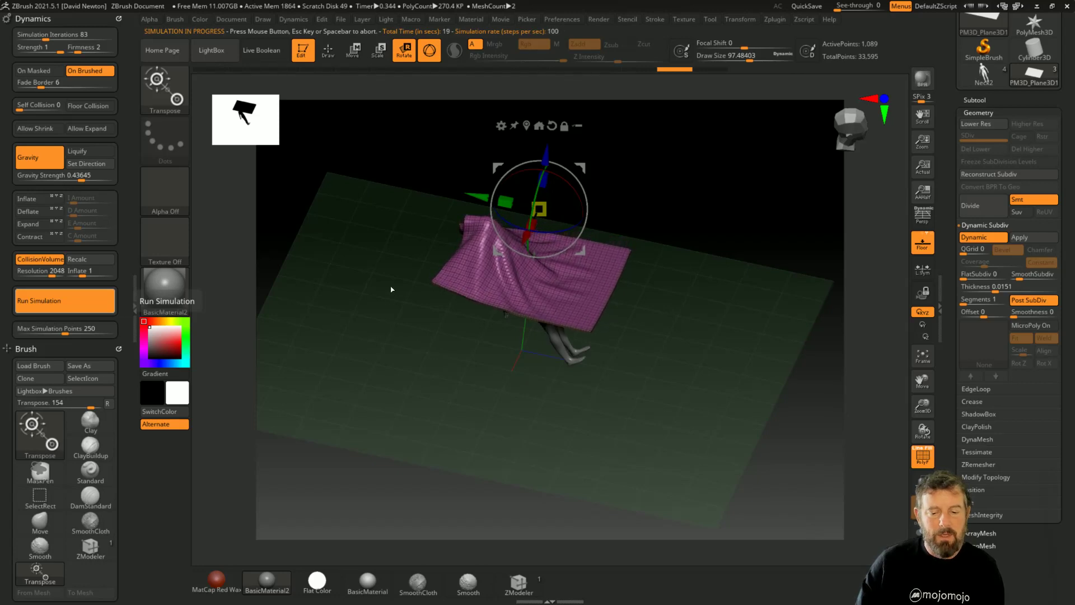
click(93, 303)
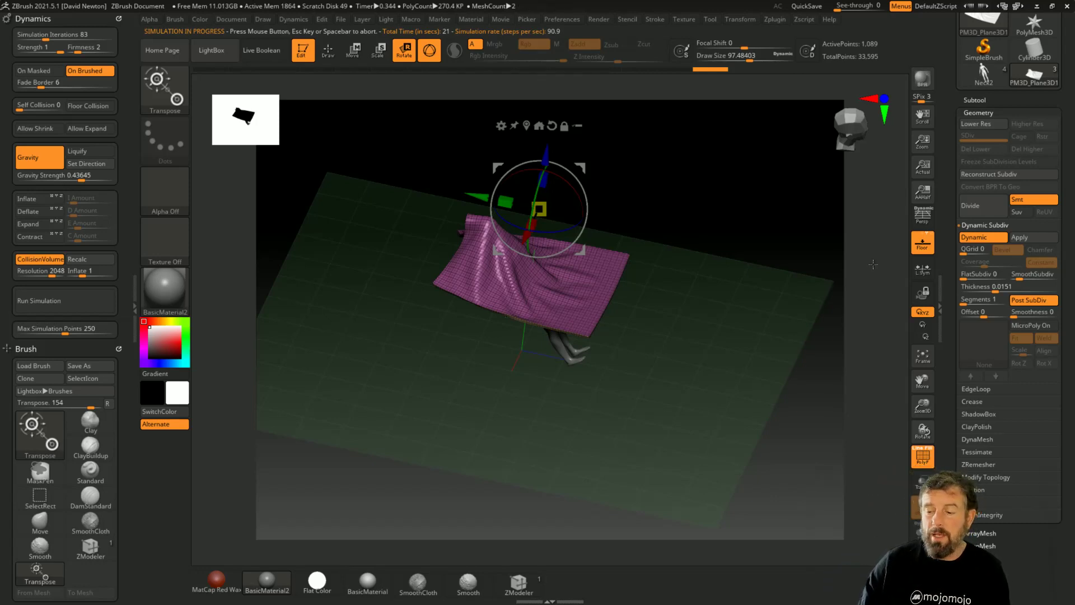
click(976, 239)
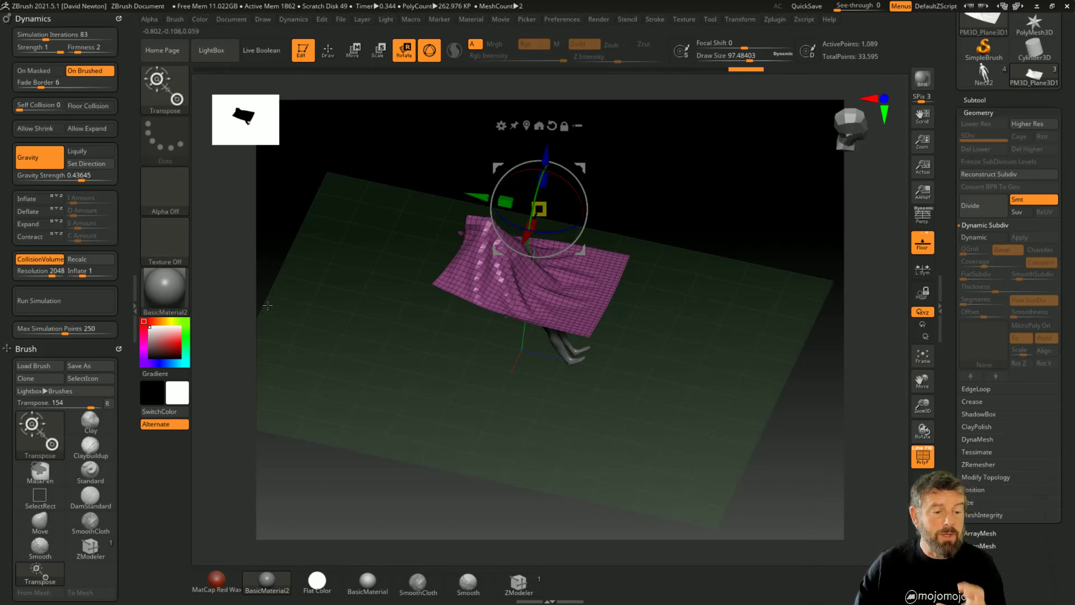
Restore Dynamic Subdiv, then test a drape with higher iterations and gravity and undo it
key(ctrl+d)
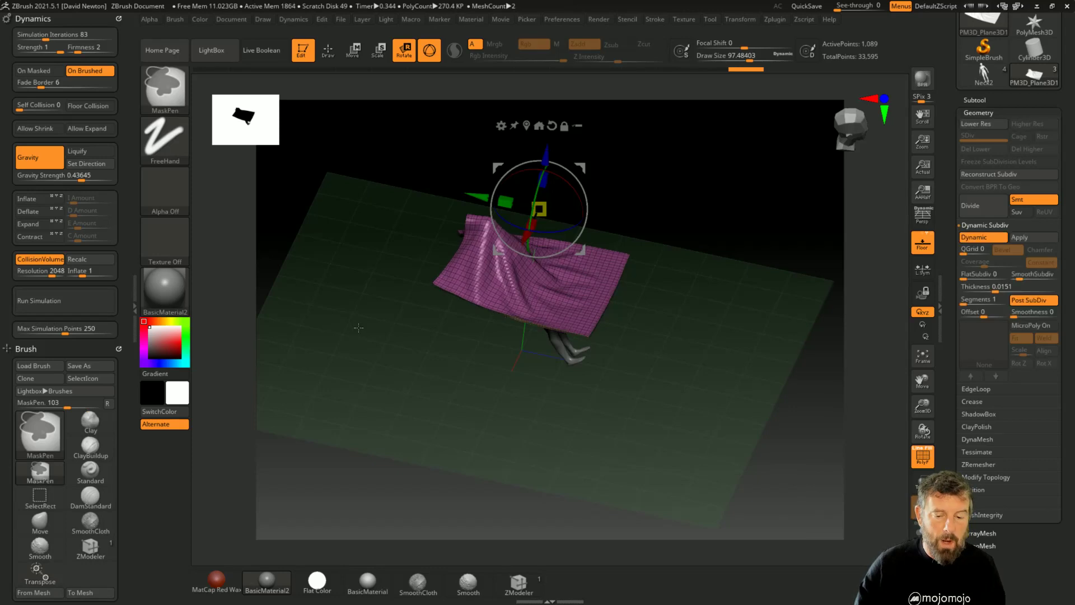
key(ctrl+z)
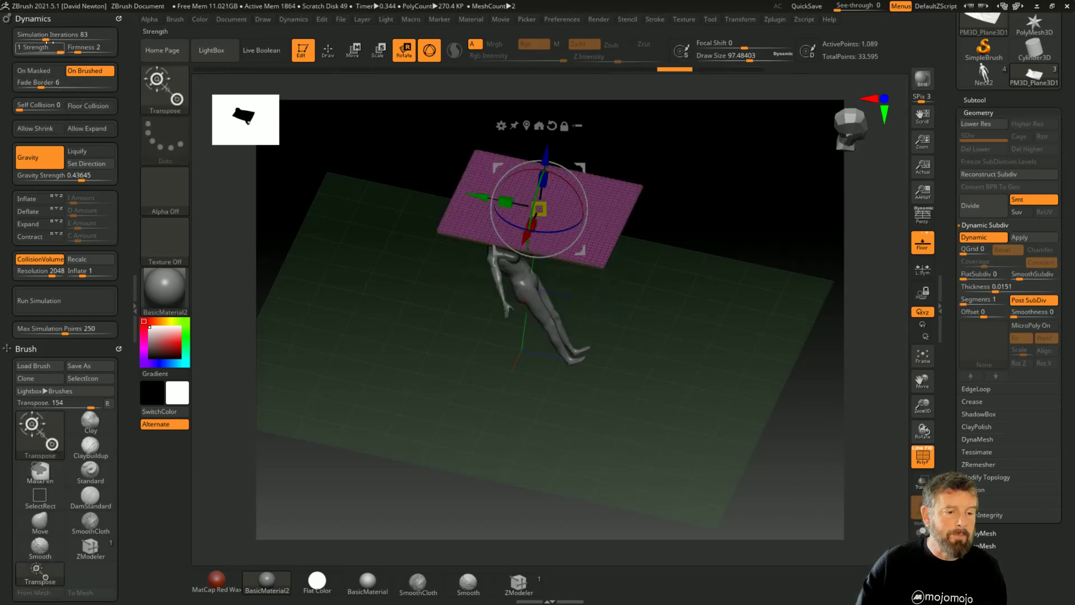
drag(47, 39, 71, 39)
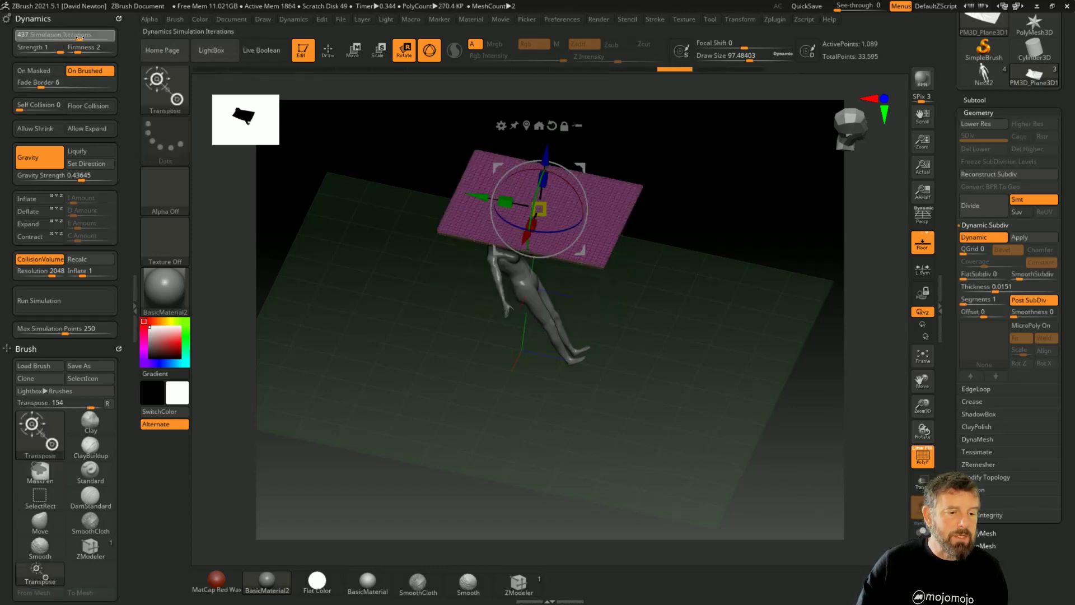
drag(78, 177, 85, 181)
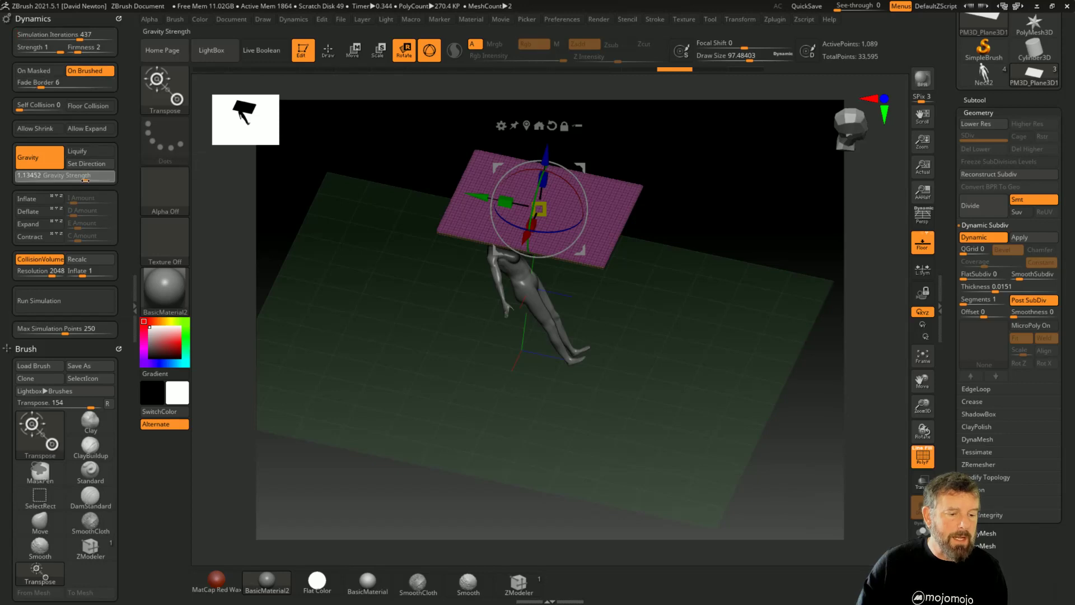
click(71, 301)
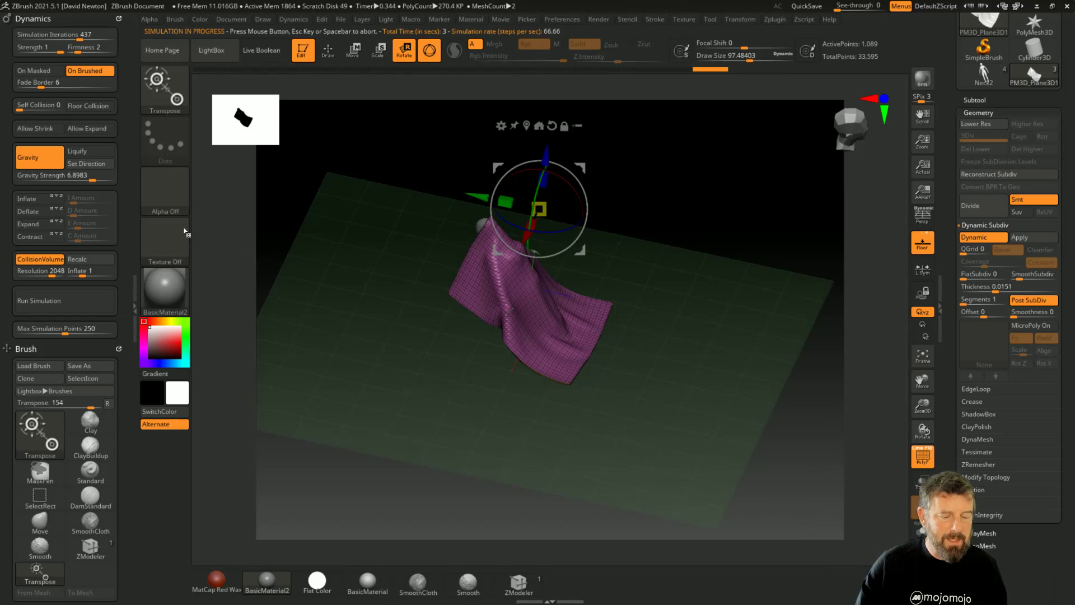
key(ctrl+z)
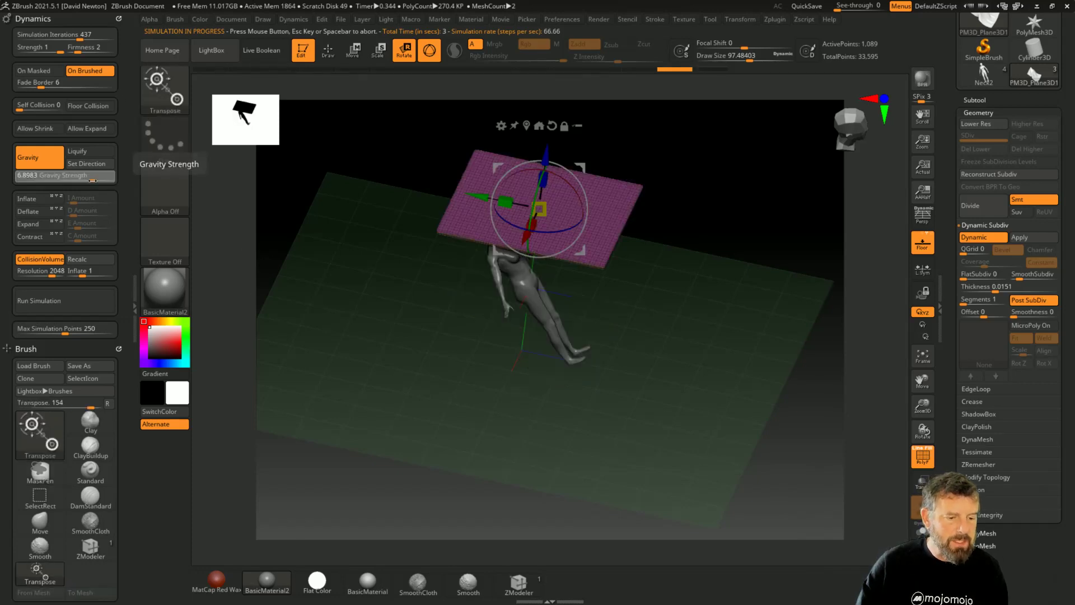
Set Gravity Strength to about 2.53 and iterations to 638, run the drape, and undo
drag(92, 180, 88, 180)
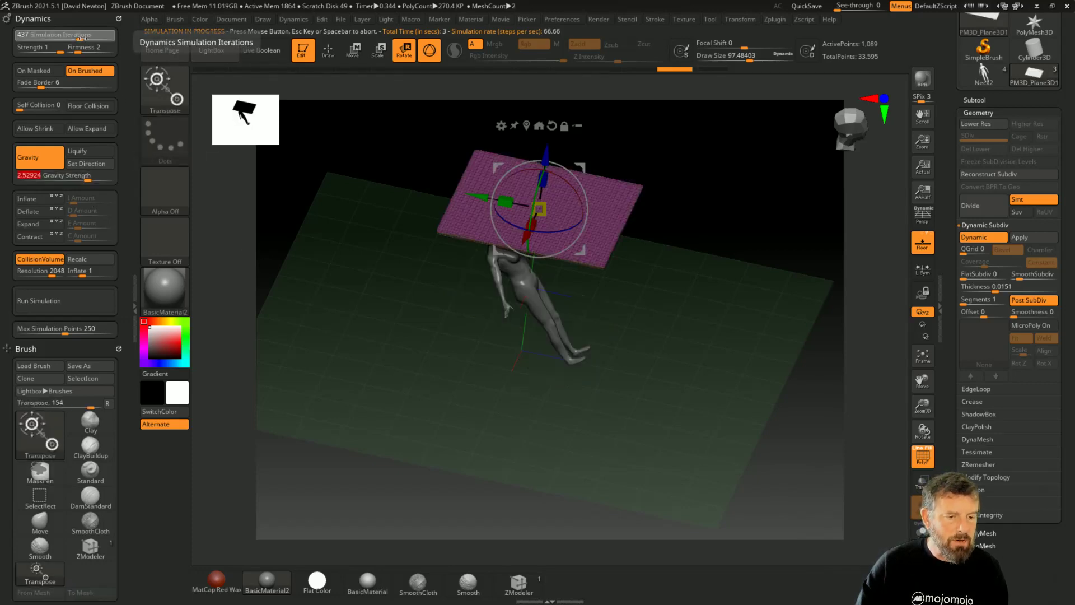
drag(82, 37, 91, 37)
click(66, 306)
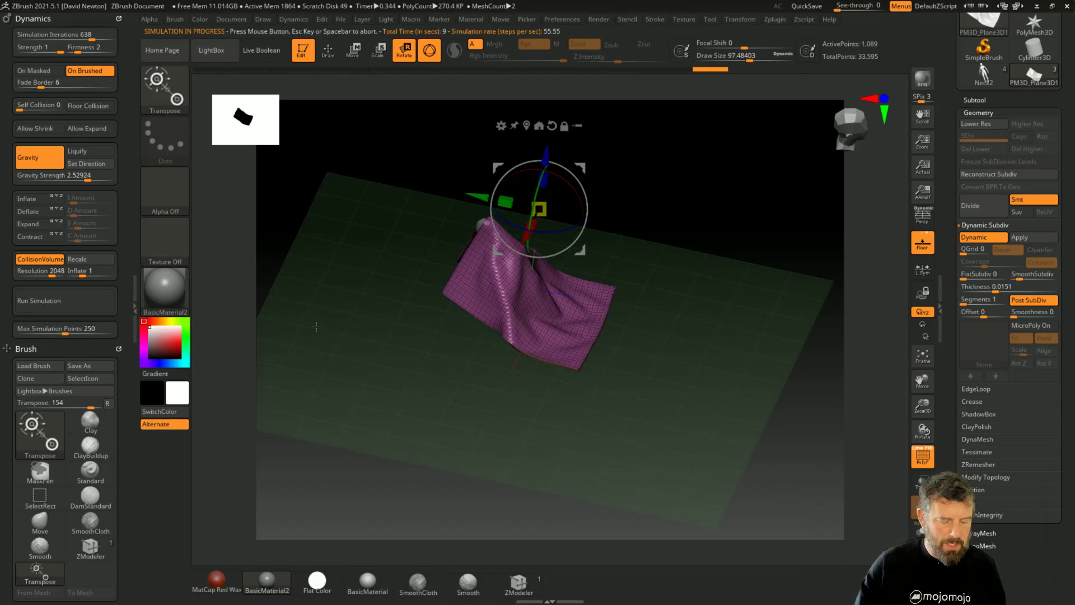
key(ctrl+z)
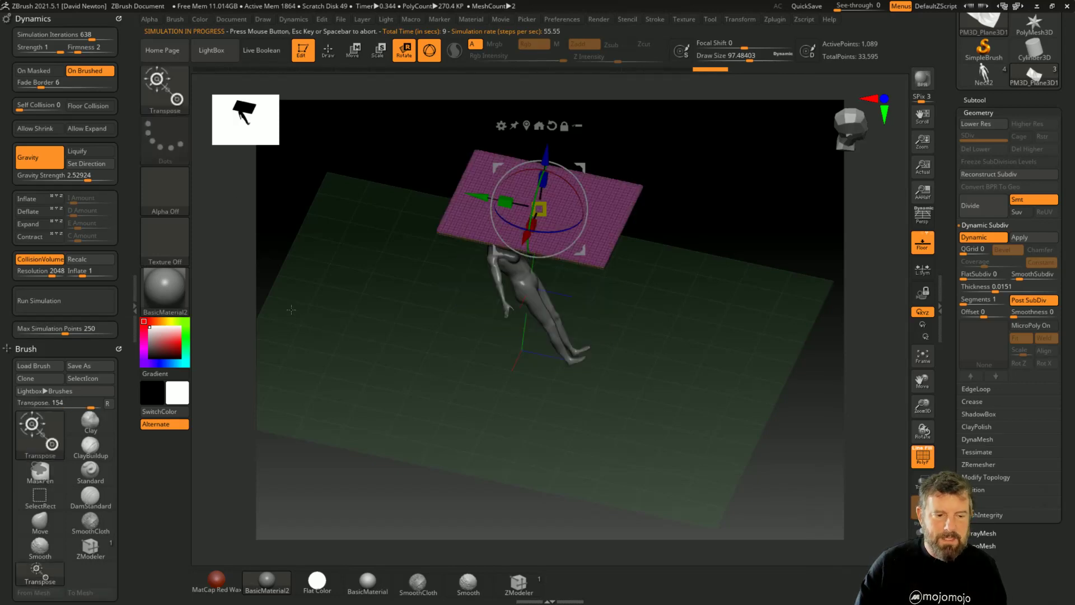
Test a drape with Firmness 4 and stronger gravity, then undo it
click(83, 50)
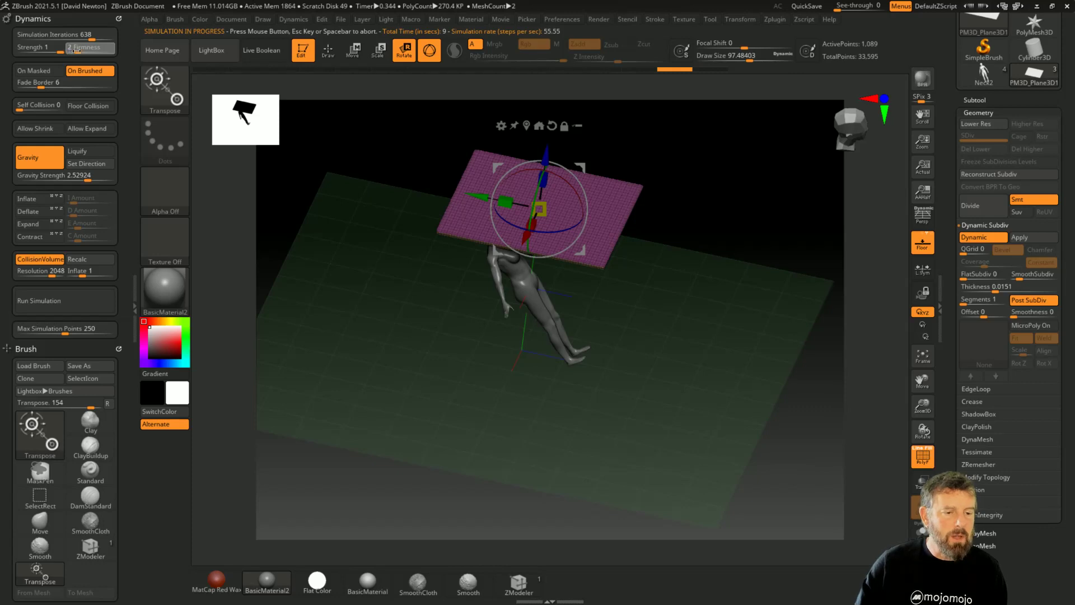
drag(95, 51, 80, 39)
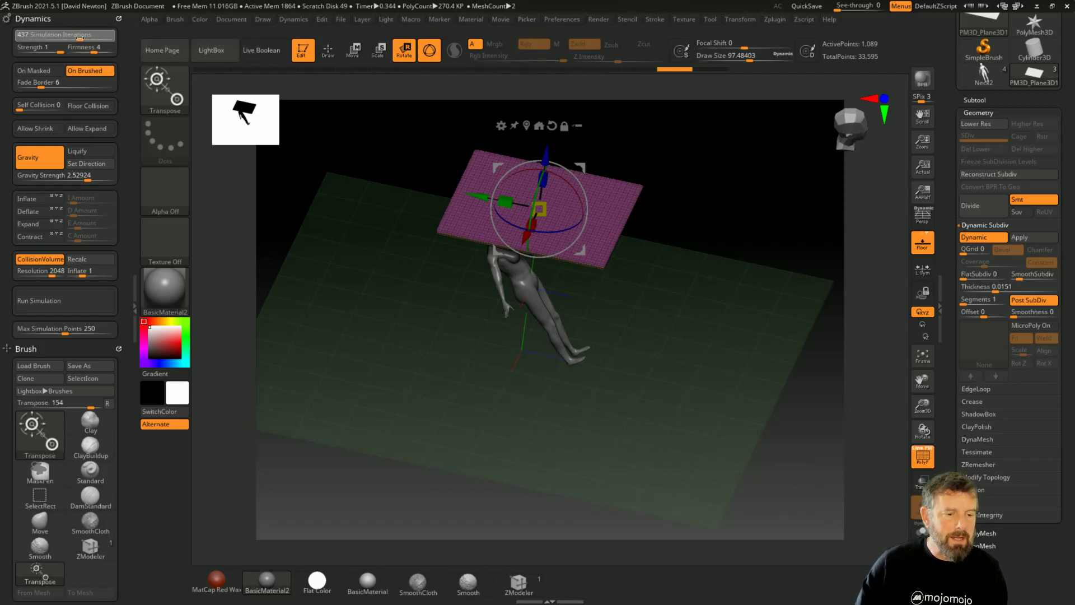
drag(85, 180, 92, 180)
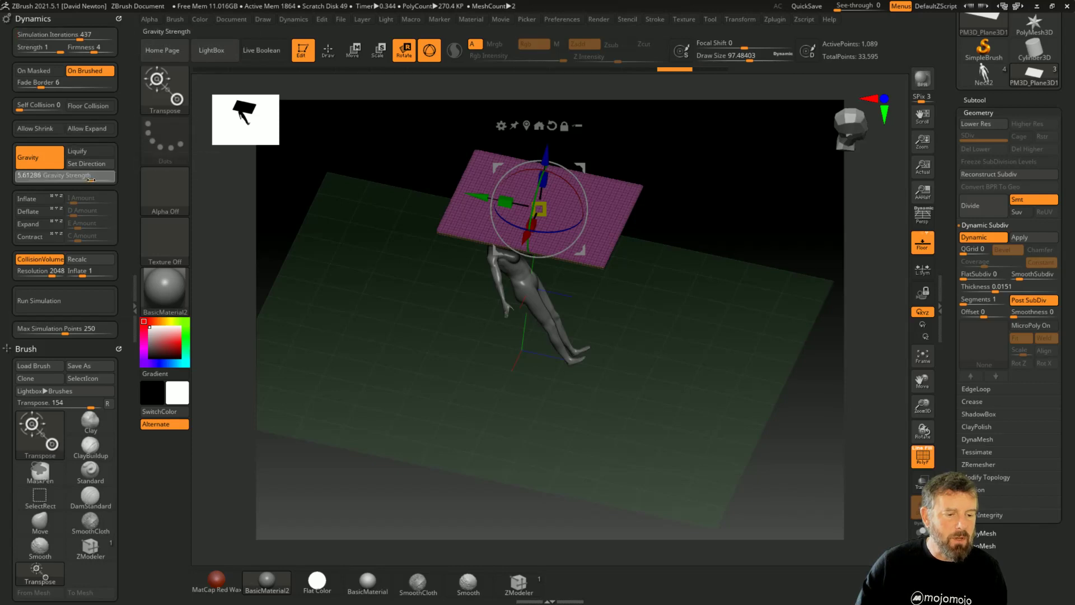
click(75, 302)
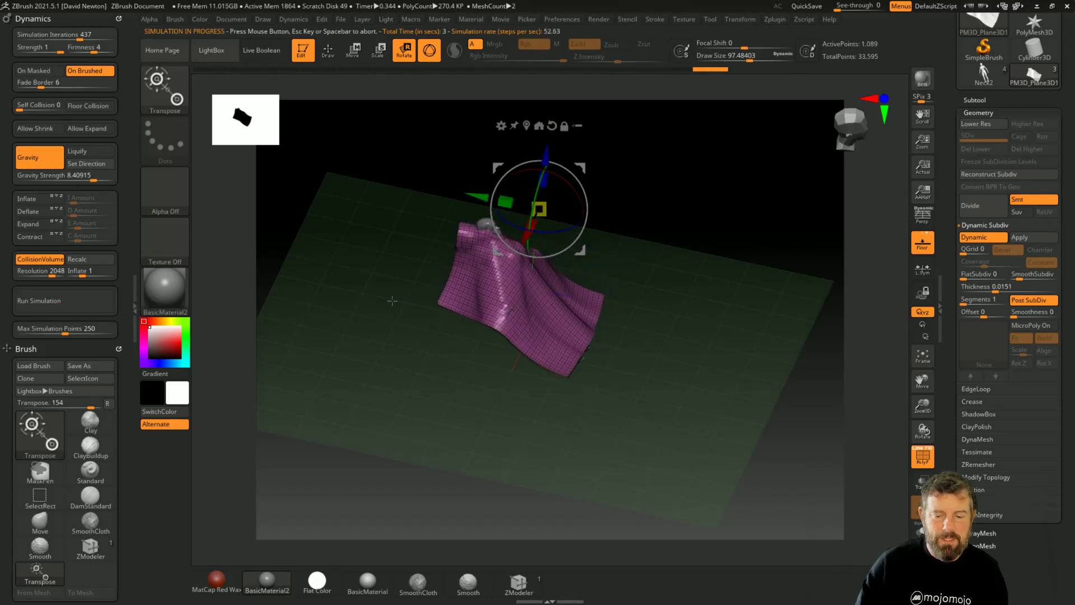
key(ctrl+z)
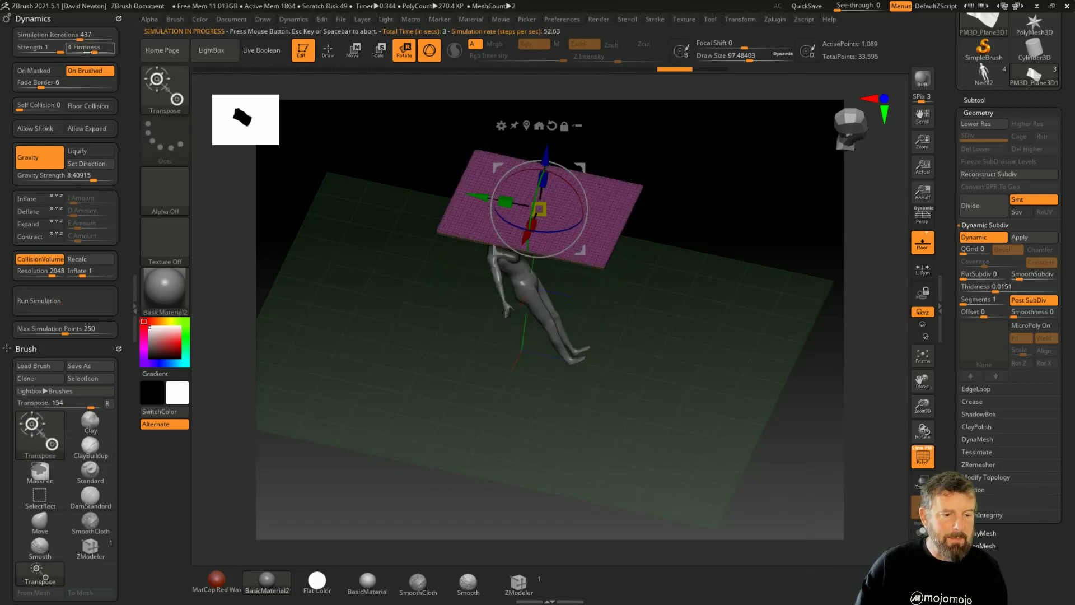
Set Firmness to 1 and rerun the simulation
text(1)
key(Return)
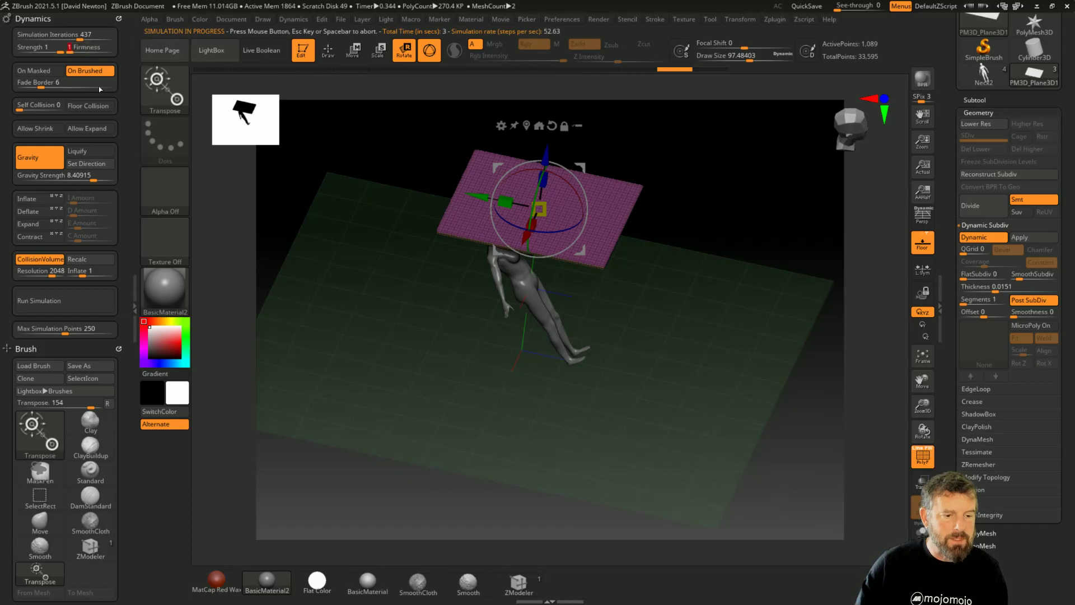
click(58, 302)
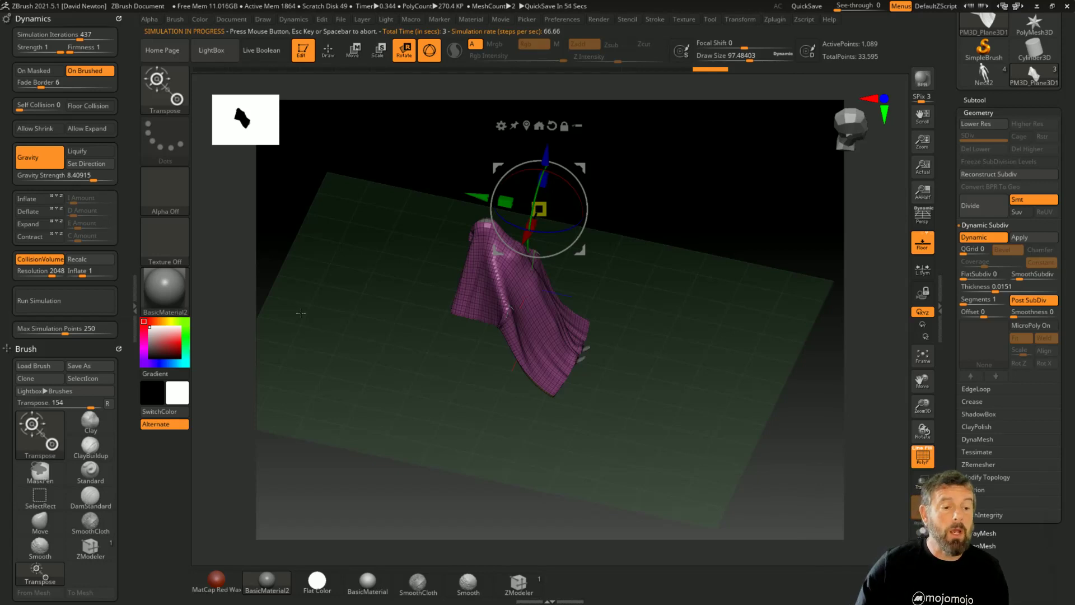
Lower the Dynamics Strength and rerun the drape from flat, stopping partway
drag(58, 52, 38, 50)
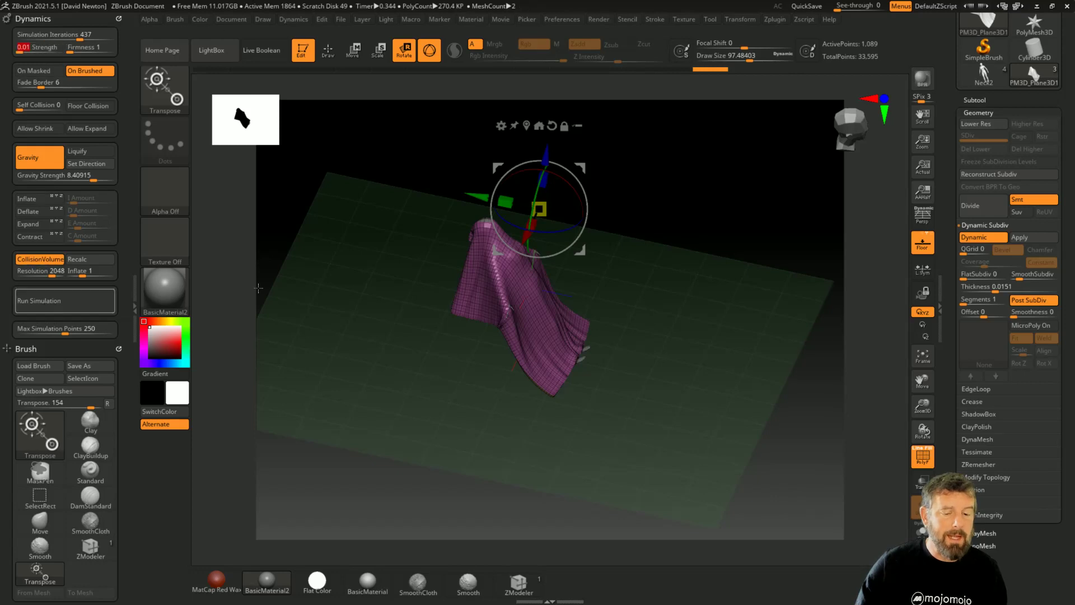
key(ctrl)
key(ctrl+z)
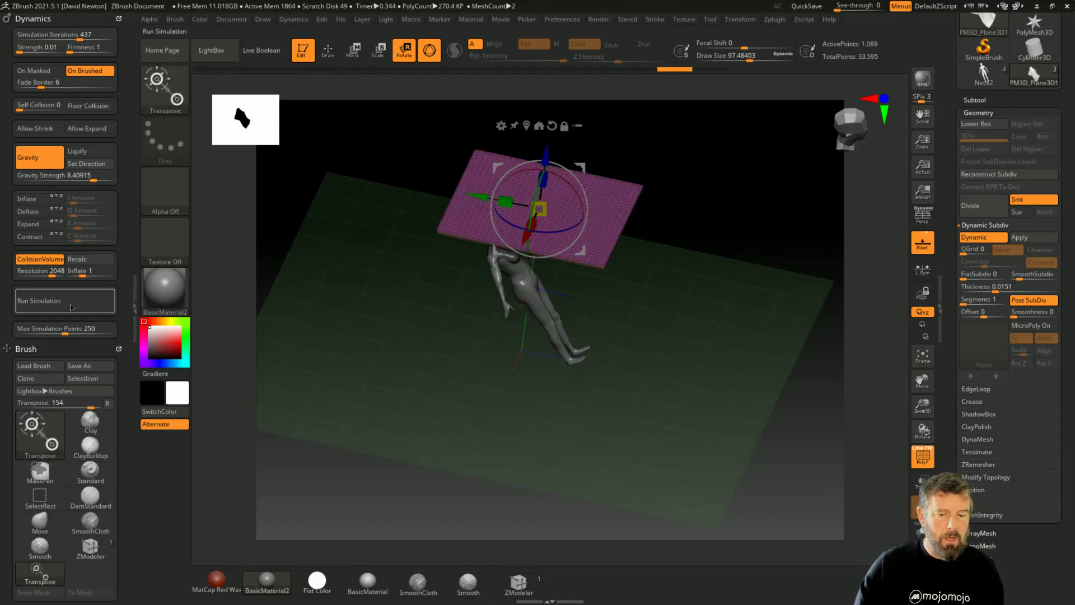
click(72, 307)
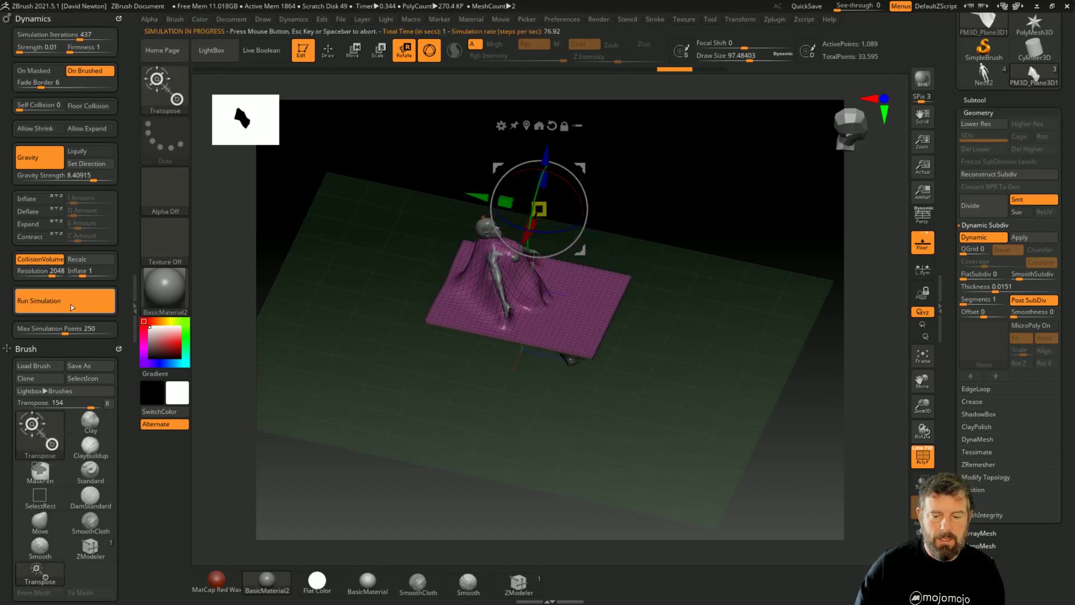
click(72, 307)
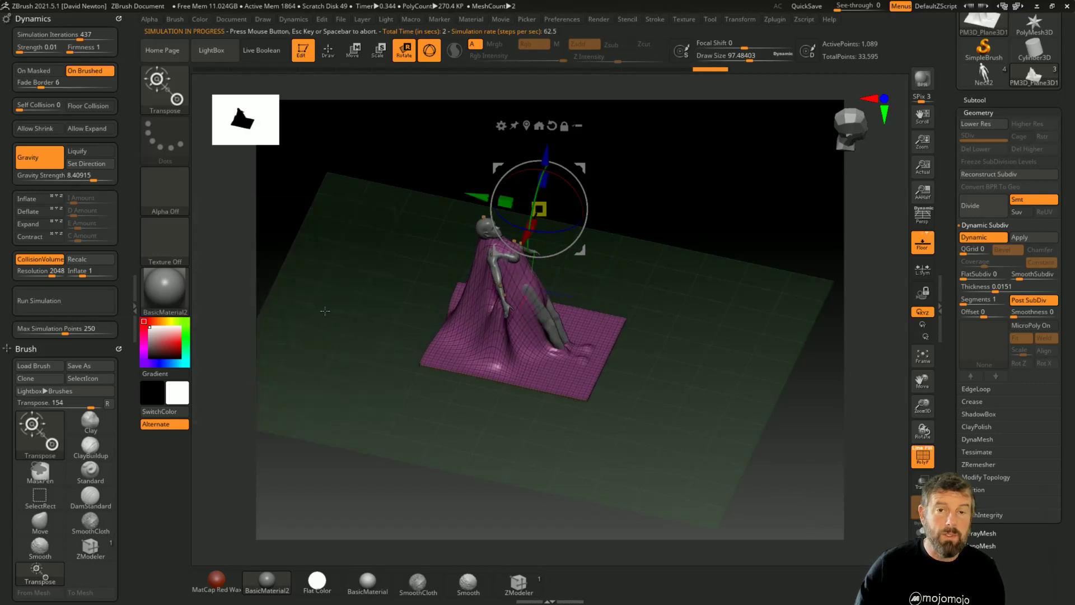
Raise Strength to 0.5811, rerun the drape, and undo back to the flat plane
click(35, 49)
drag(35, 49, 43, 50)
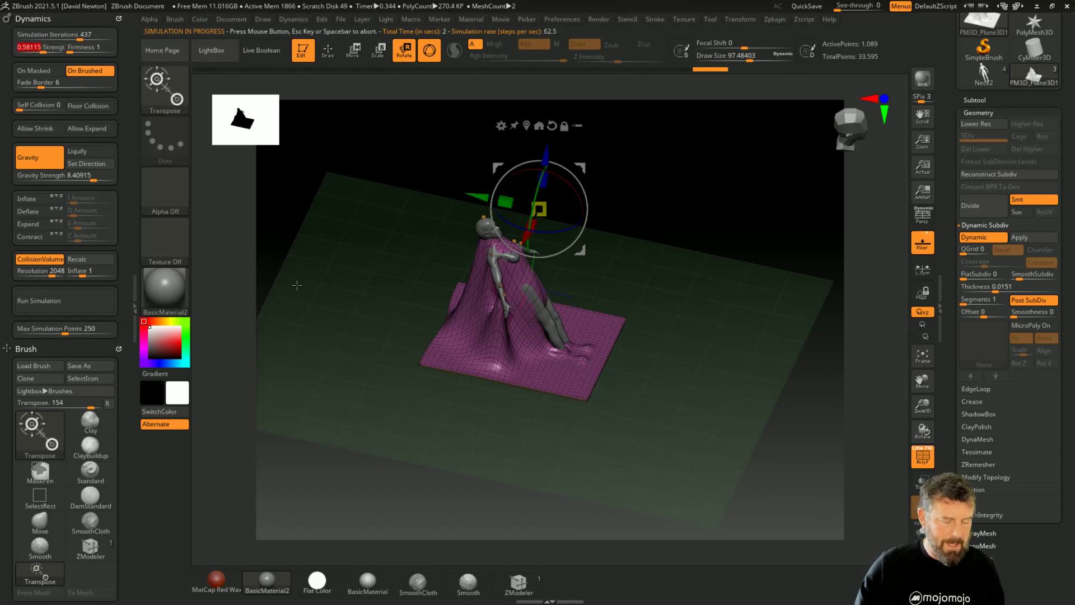
key(Return)
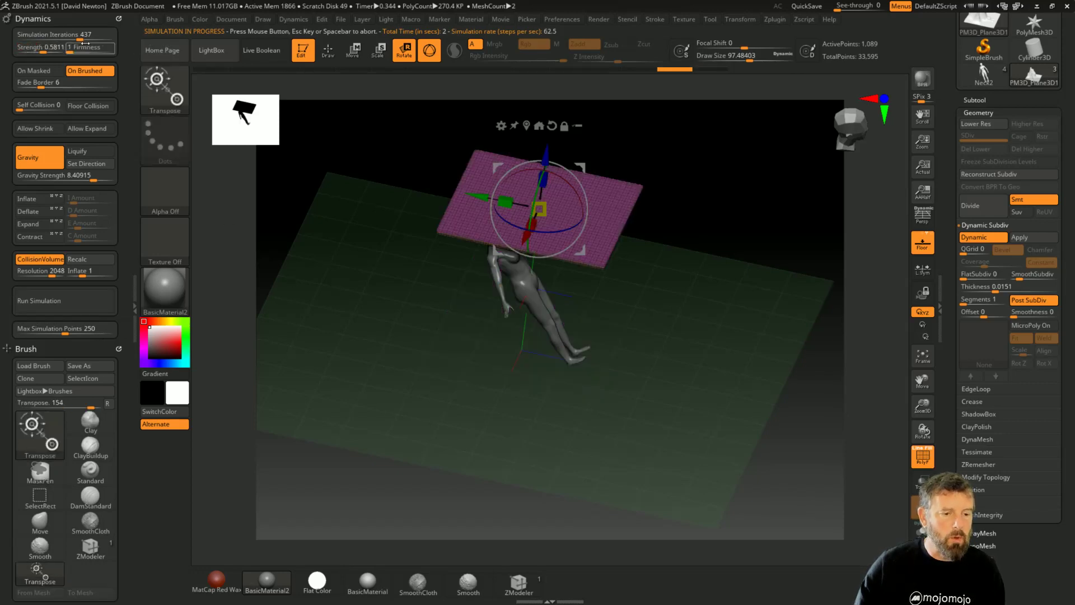
click(65, 302)
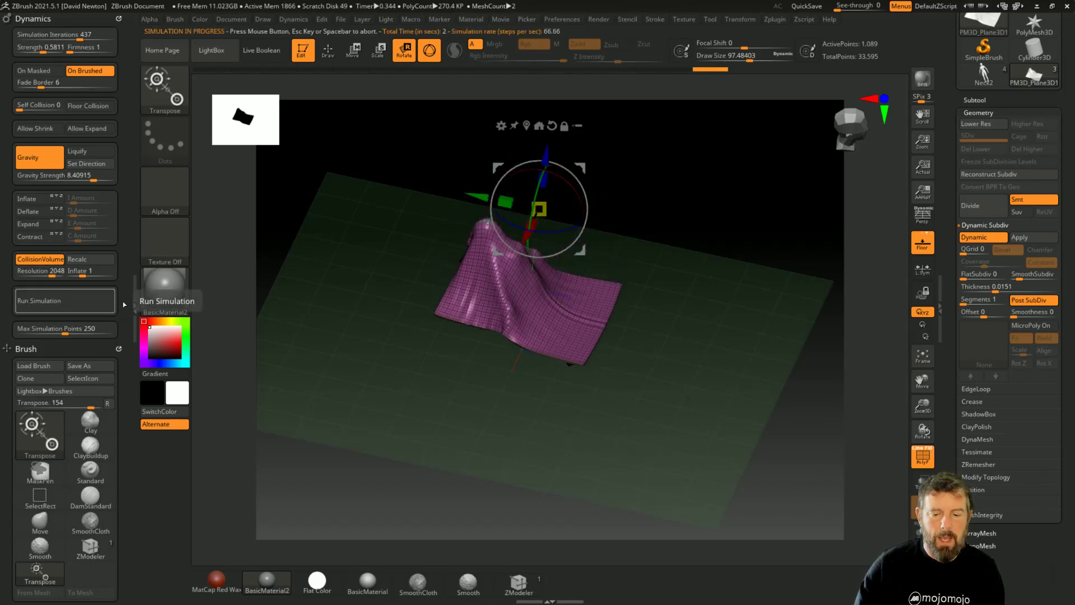
click(82, 34)
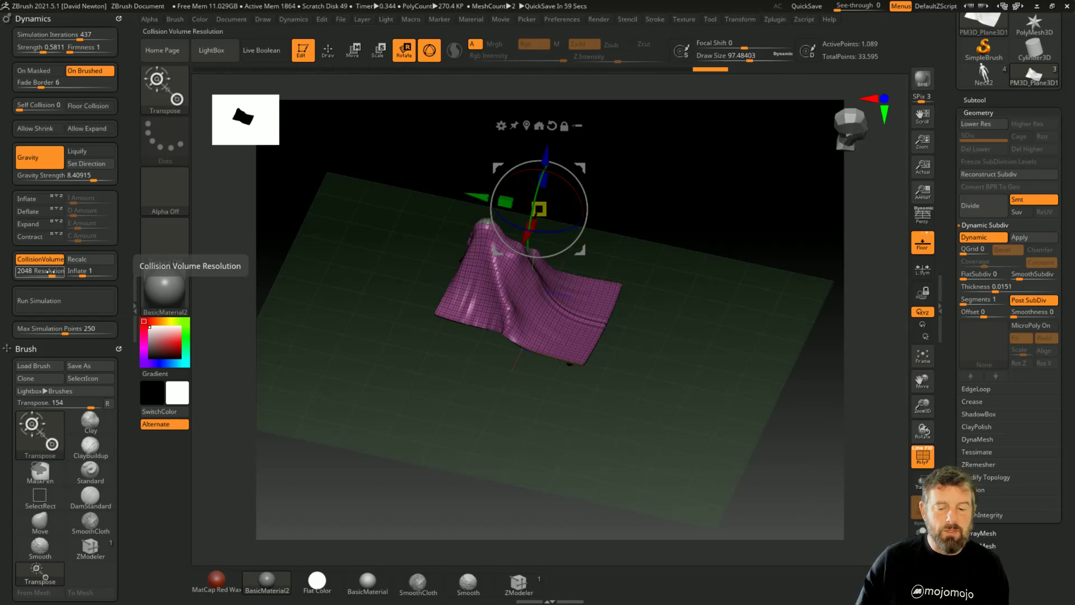
key(ctrl+z)
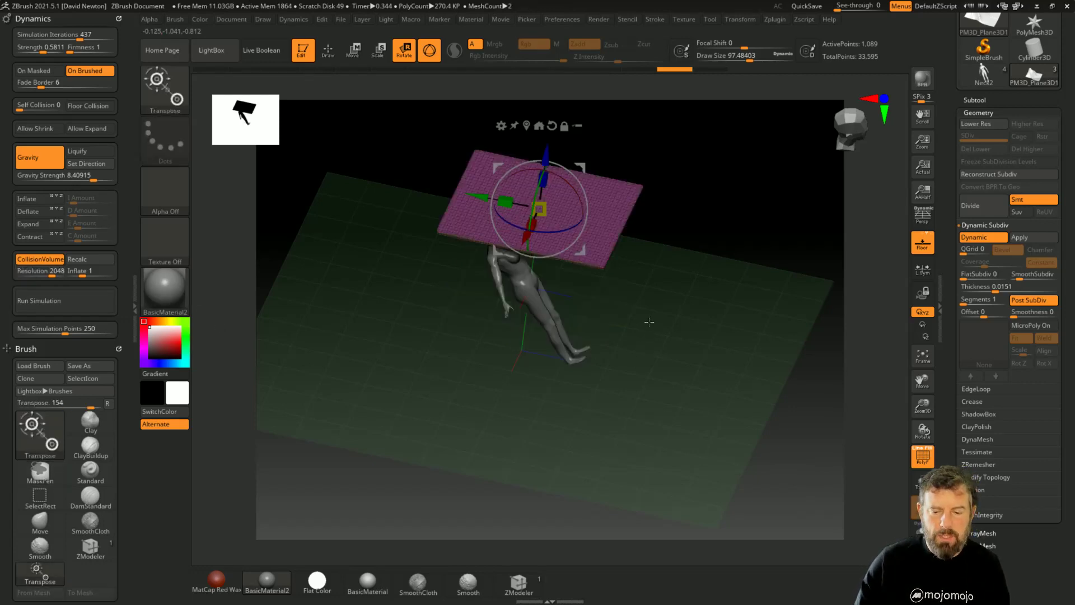
Select the figure and move it sideways under the plane, framing both in a three-quarter view
alt+drag(649, 322, 670, 325)
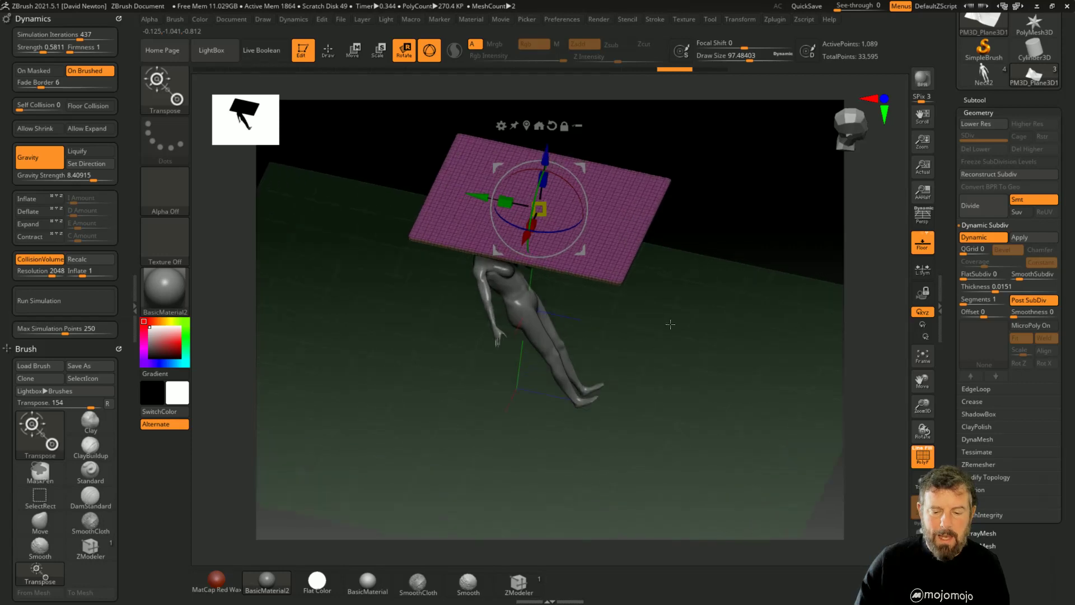
alt+click(530, 324)
key(ctrl)
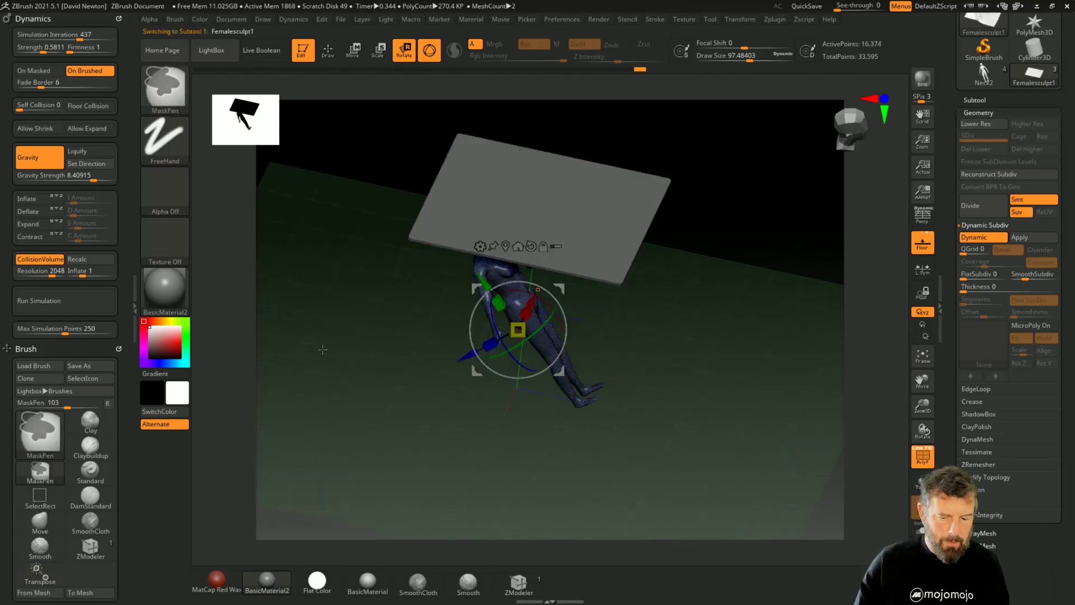
key(ctrl+z)
shift+drag(585, 408, 597, 384)
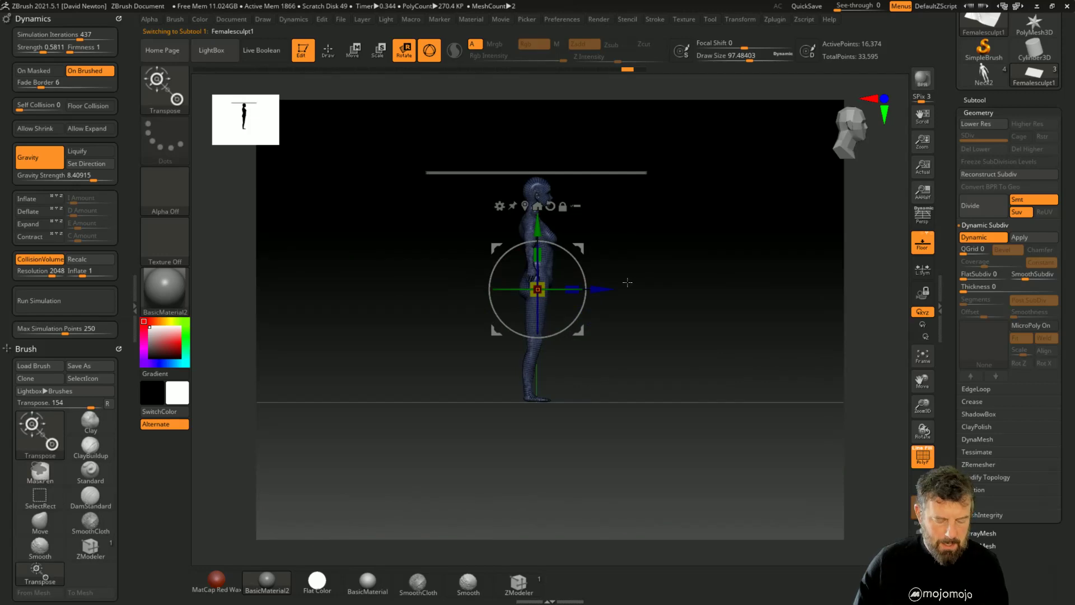
alt+drag(623, 263, 697, 365)
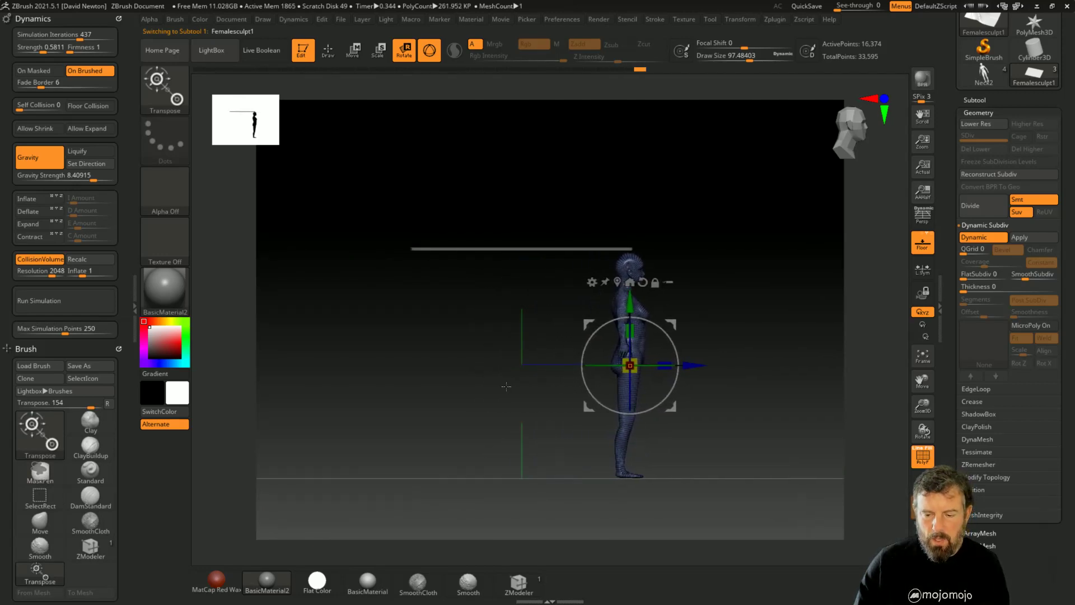
alt+drag(506, 387, 542, 466)
alt+drag(767, 231, 718, 429)
drag(730, 384, 707, 395)
Select the plane, turn off PolyF, and test a drape before undoing it
click(446, 317)
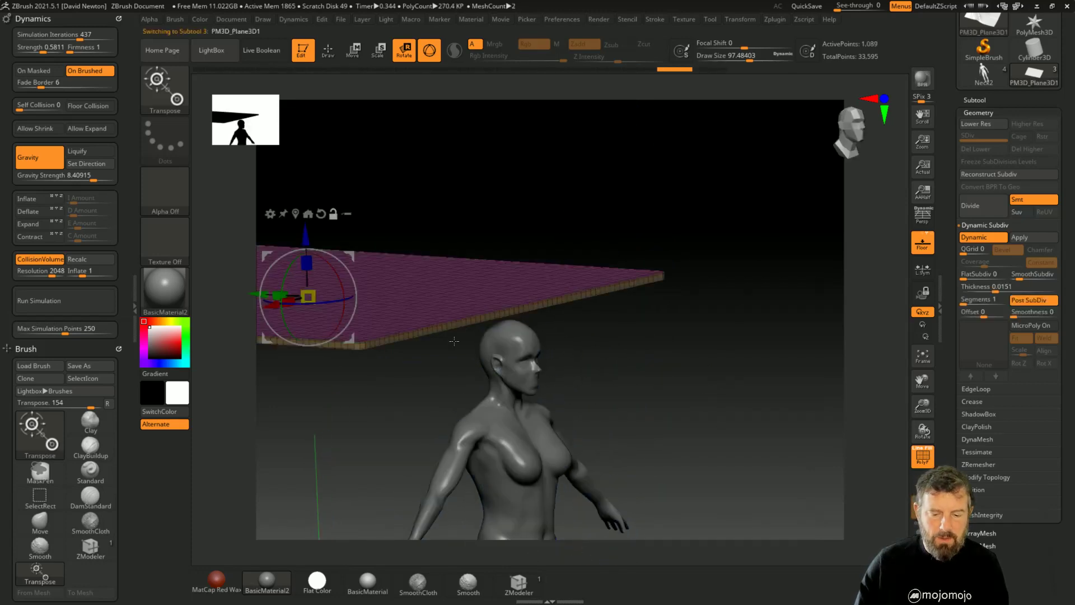
click(913, 459)
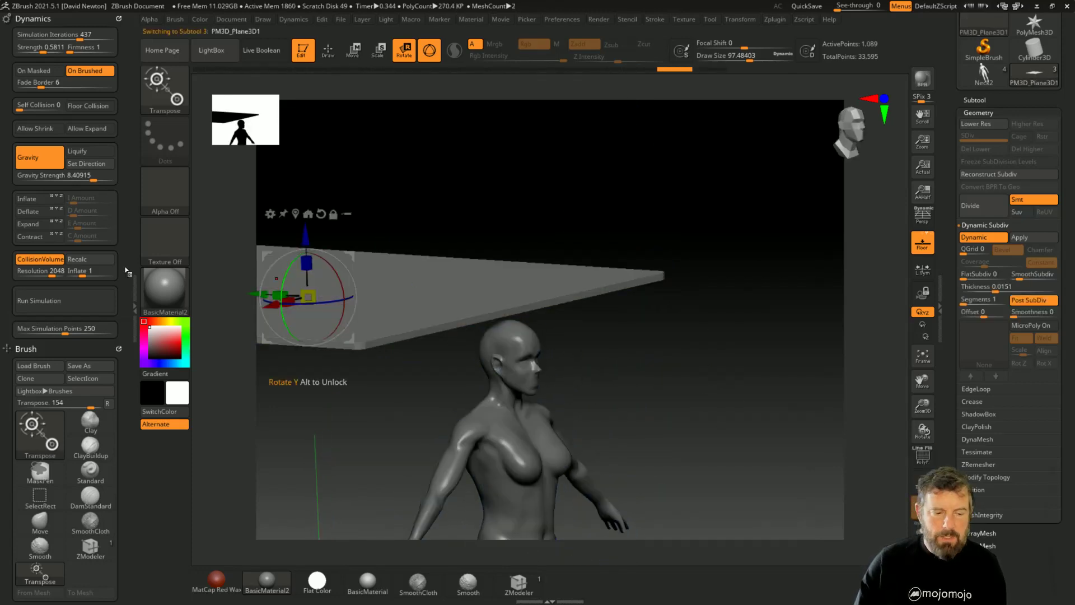
click(64, 302)
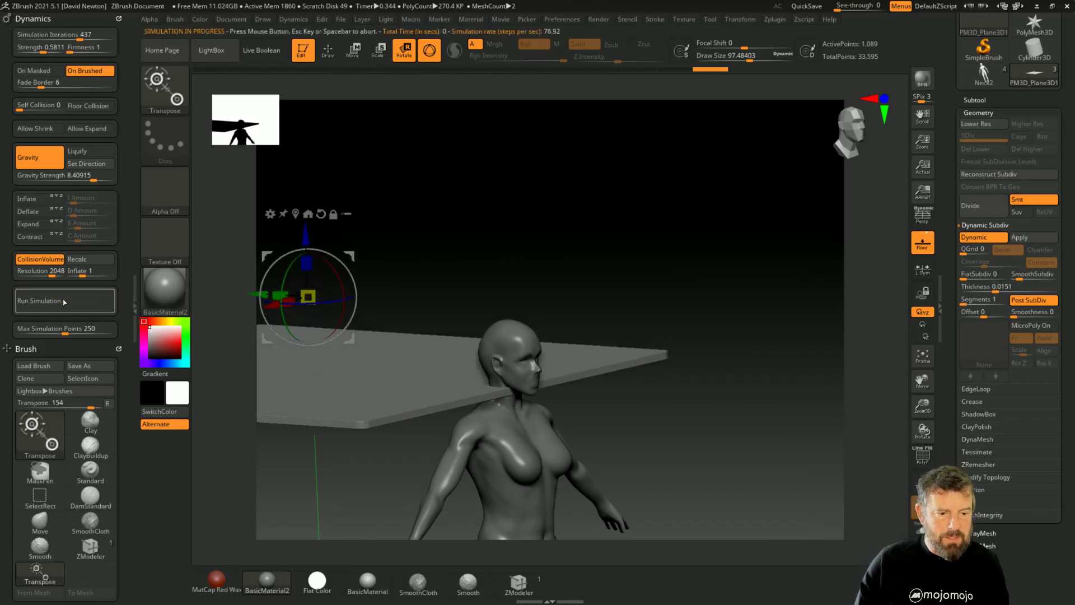
key(ctrl+z)
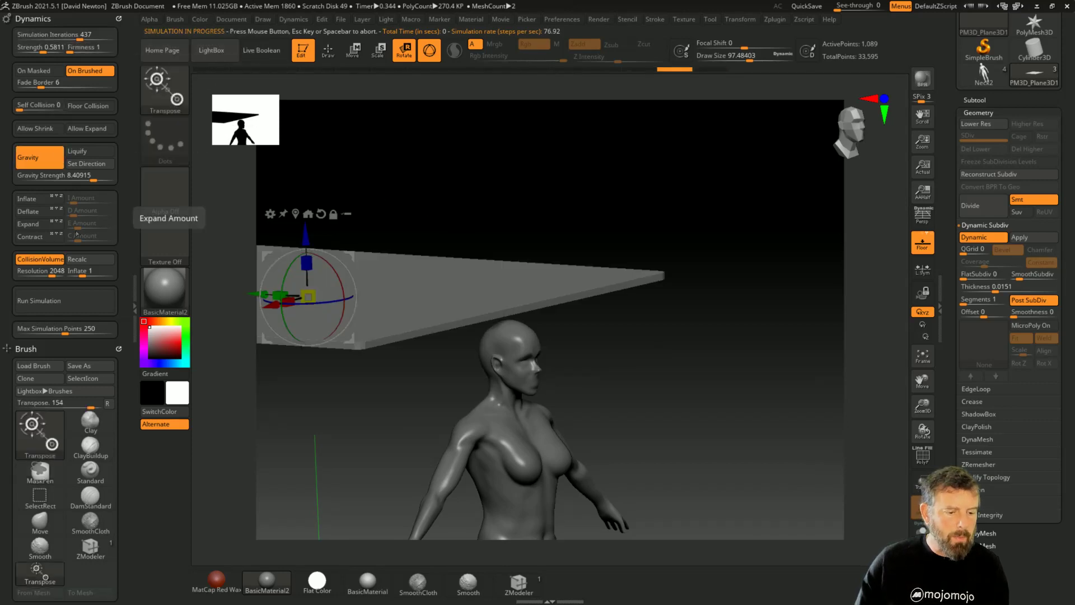
Lower Gravity Strength to 1.96345, test the drape, and move the plane just above her head
drag(94, 179, 87, 180)
click(81, 300)
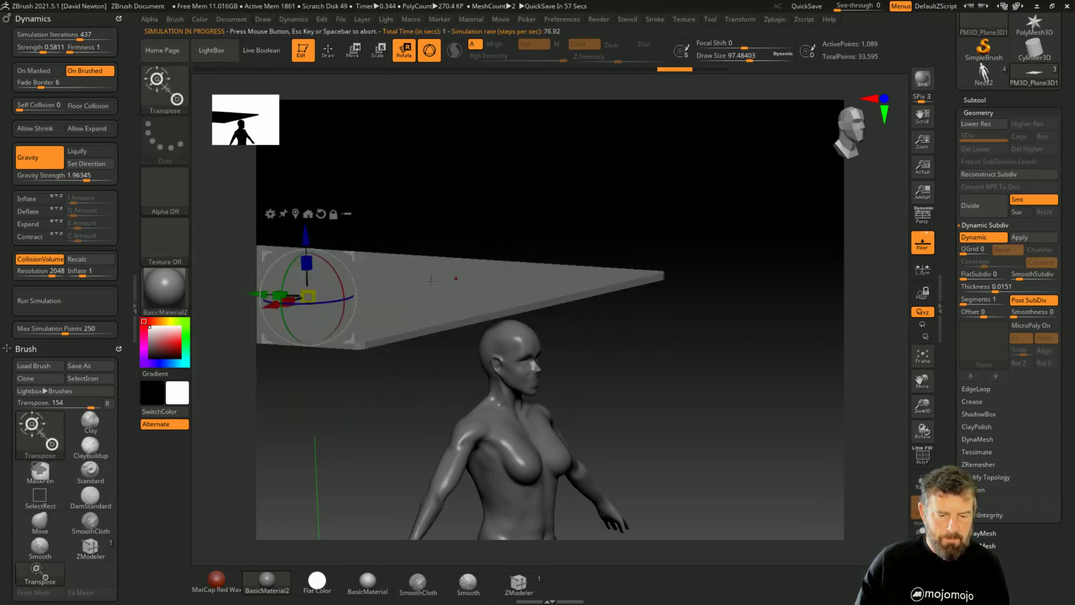
drag(253, 293, 289, 295)
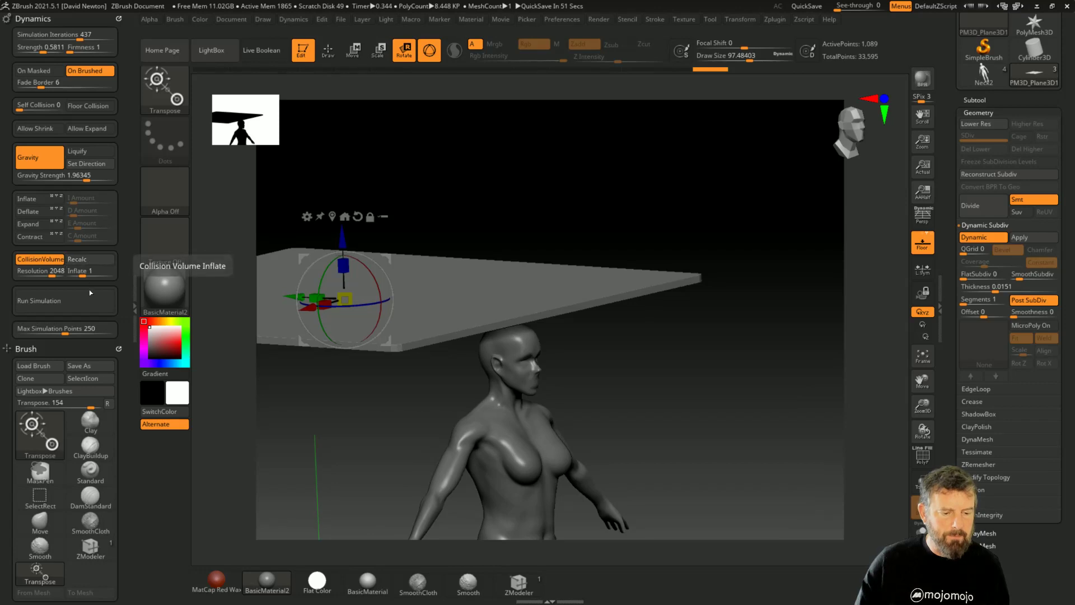
Run the drape, inspect the head up close, then undo back to flat
click(79, 304)
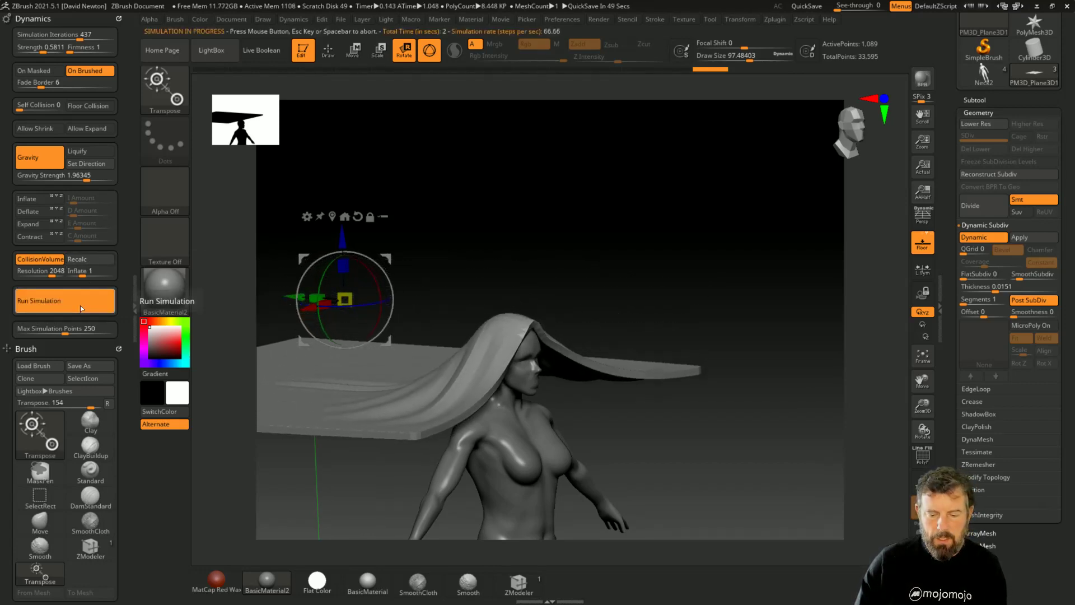
drag(670, 282, 659, 284)
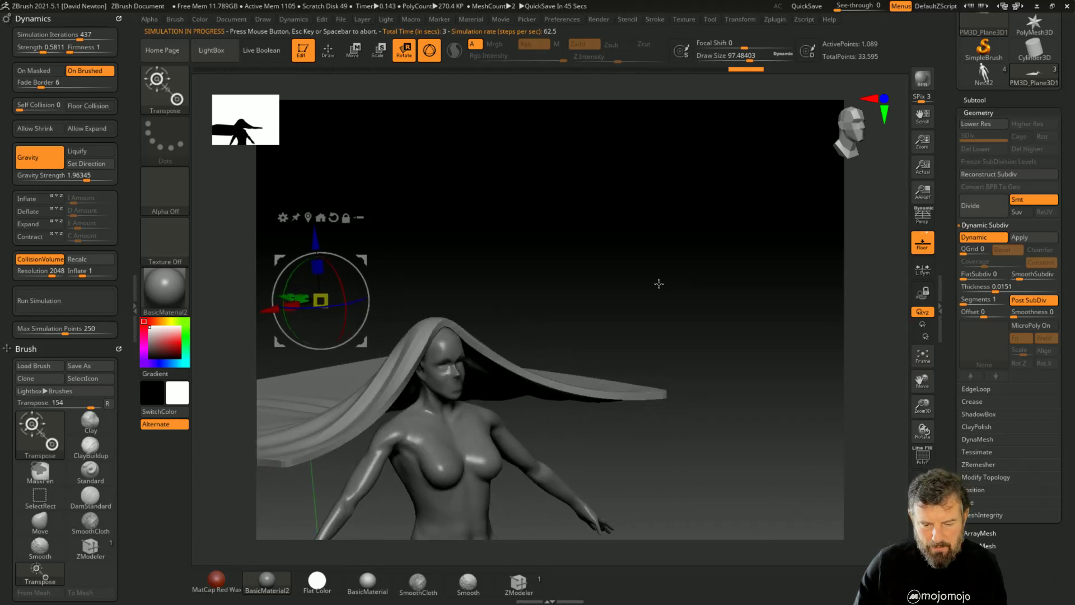
alt+drag(590, 251, 631, 263)
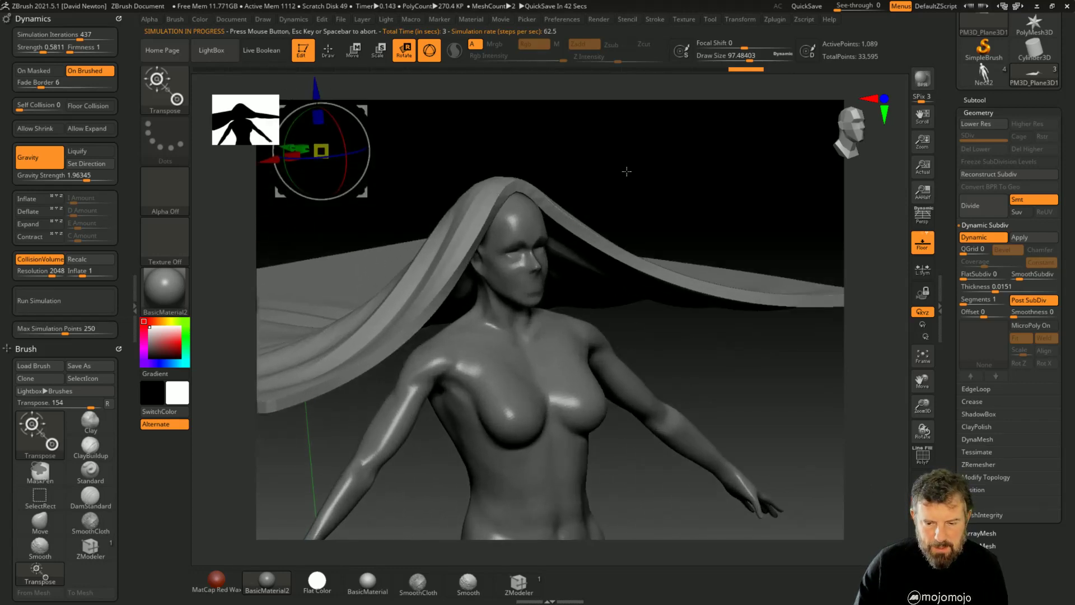
alt+drag(632, 175, 642, 208)
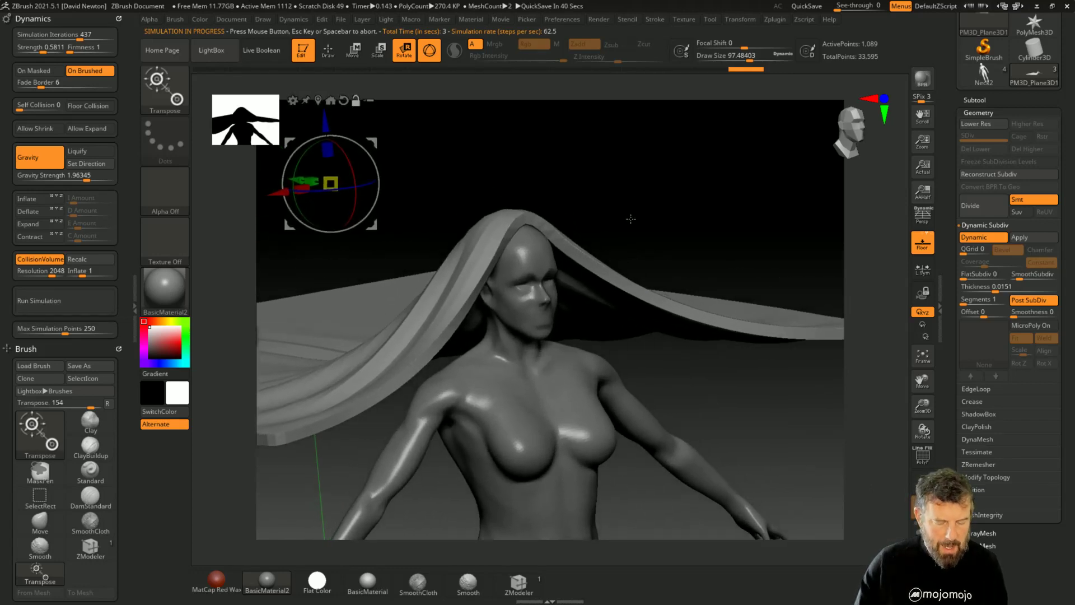
key(ctrl+z)
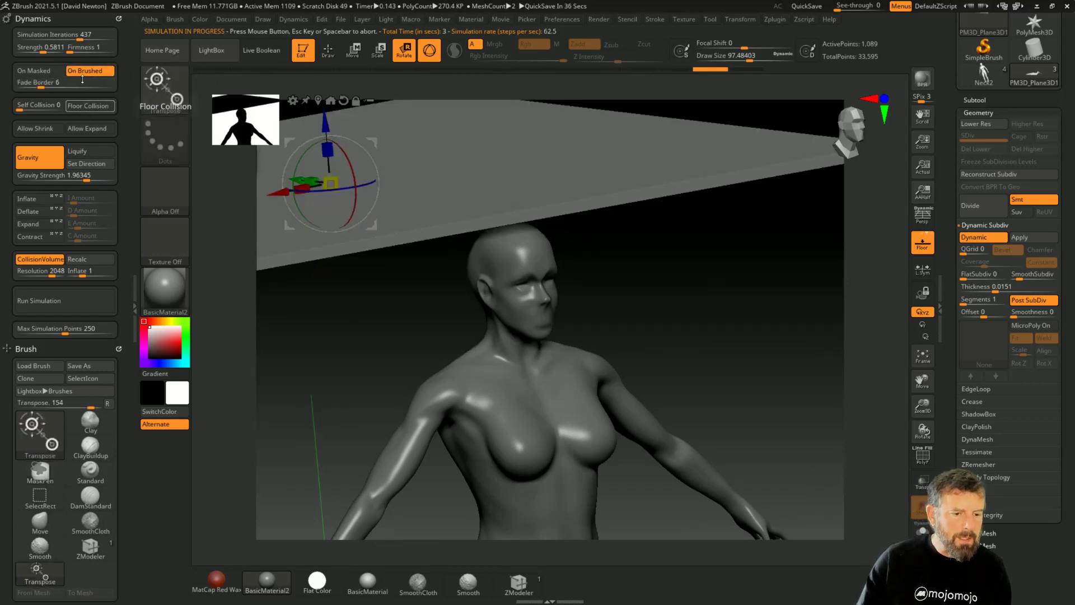
Lower Collision Volume Inflate to almost zero and rerun the simulation
click(79, 36)
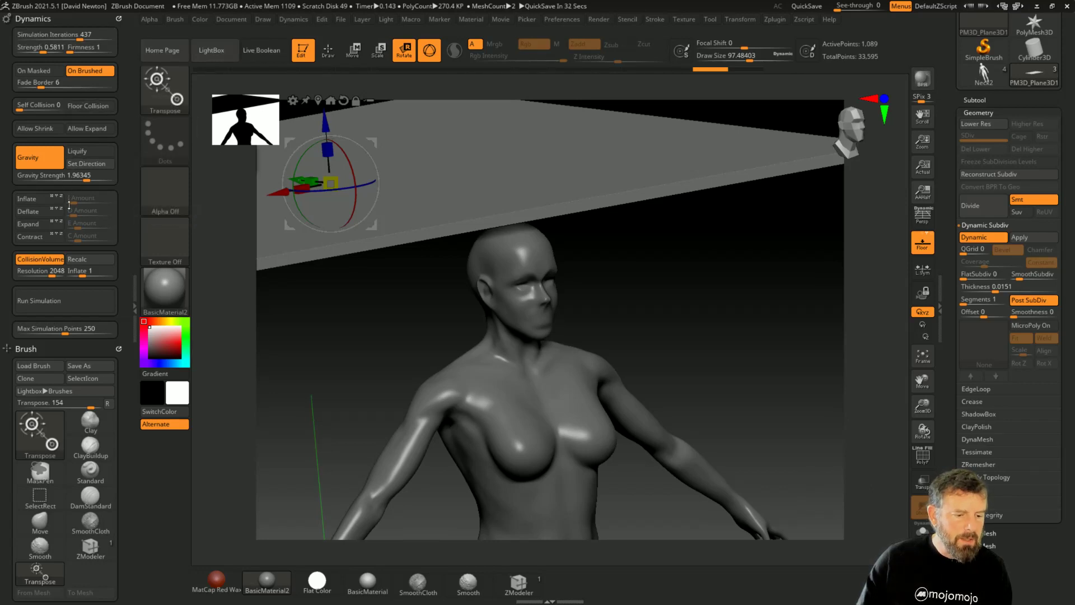
click(83, 271)
drag(82, 276, 67, 275)
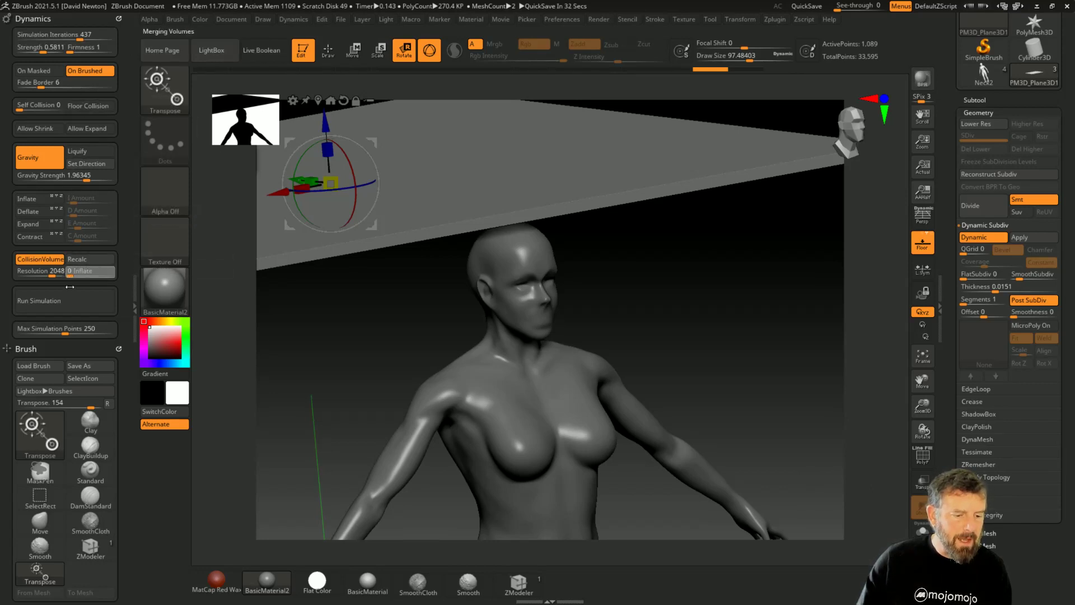
click(60, 303)
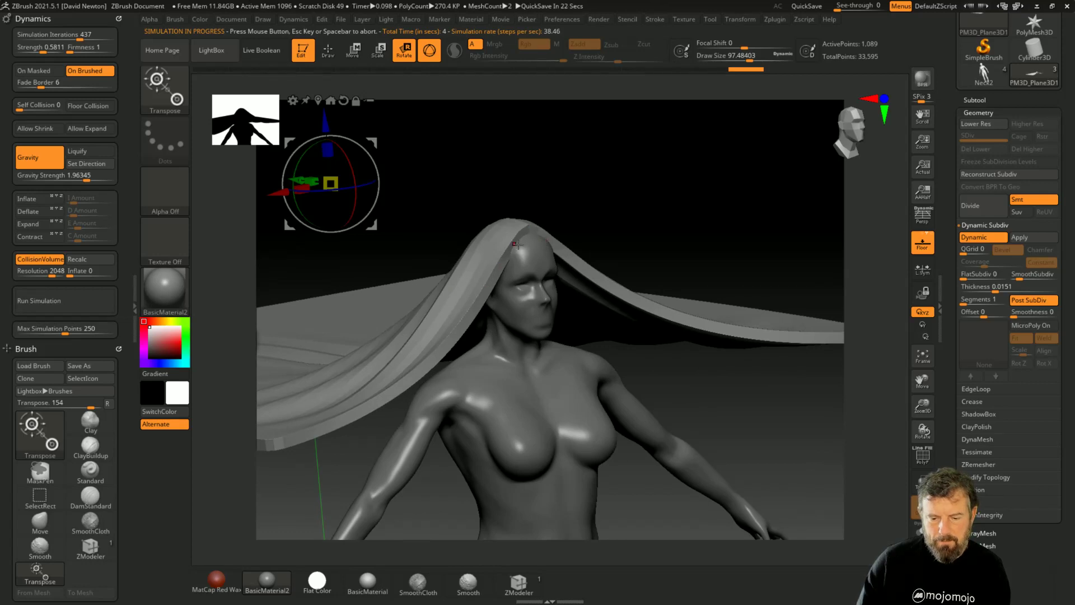
Raise Collision Volume Inflate to 3.47797 and rerun the drape from flat, orbiting as it falls
drag(69, 273, 81, 274)
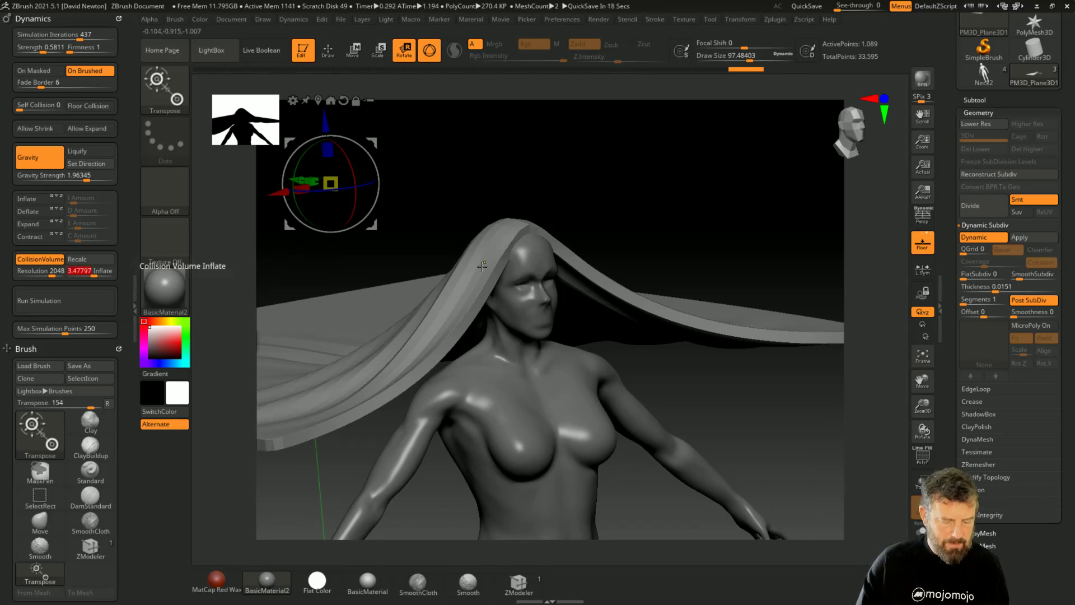
key(ctrl+z)
click(87, 304)
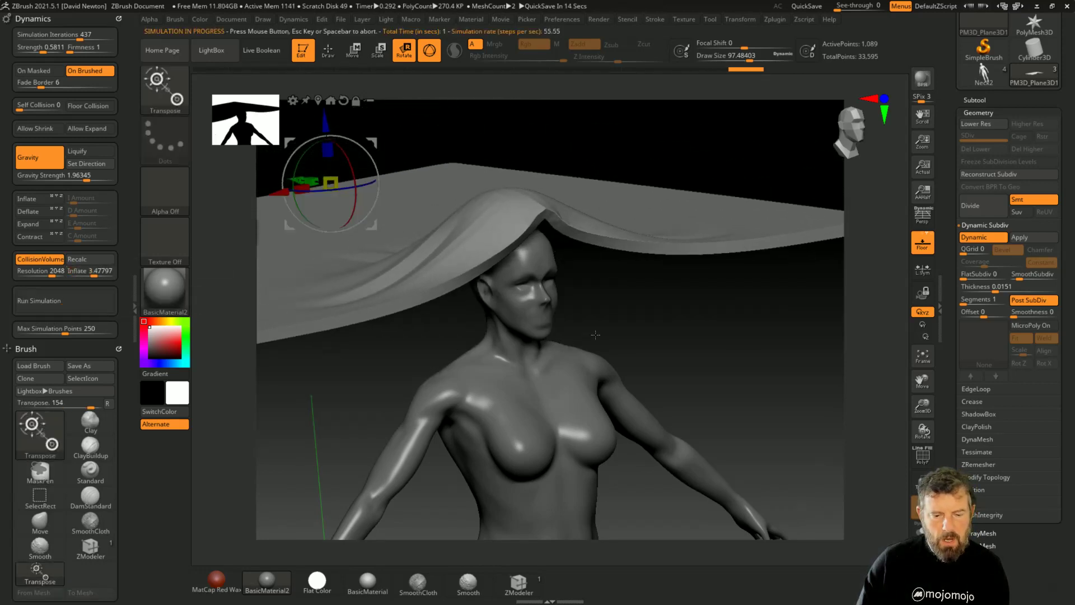
drag(607, 304, 449, 255)
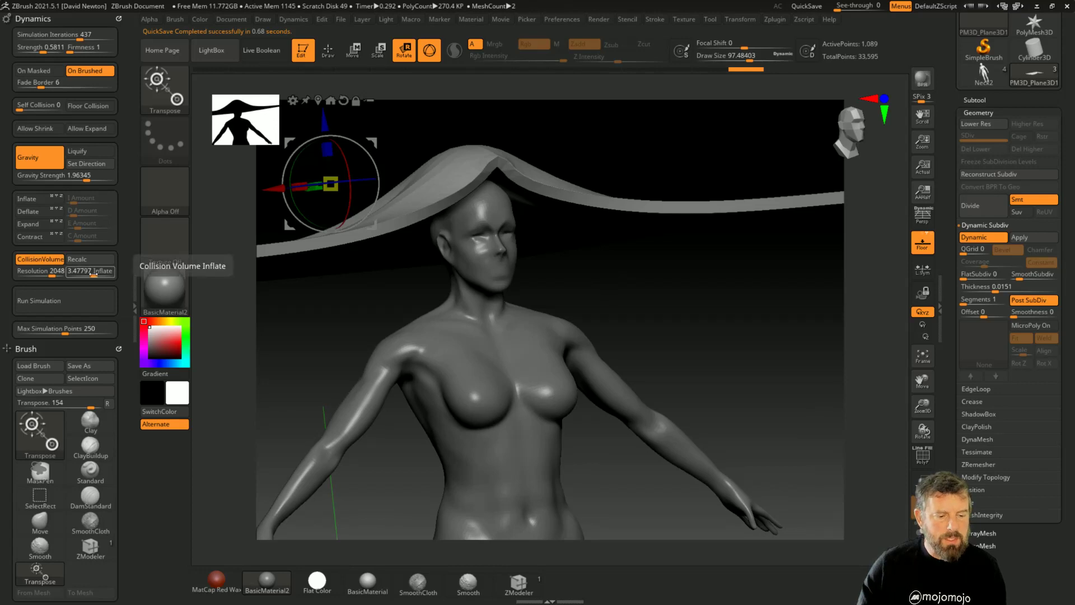
Set Collision Volume Inflate to 1
drag(98, 272, 83, 275)
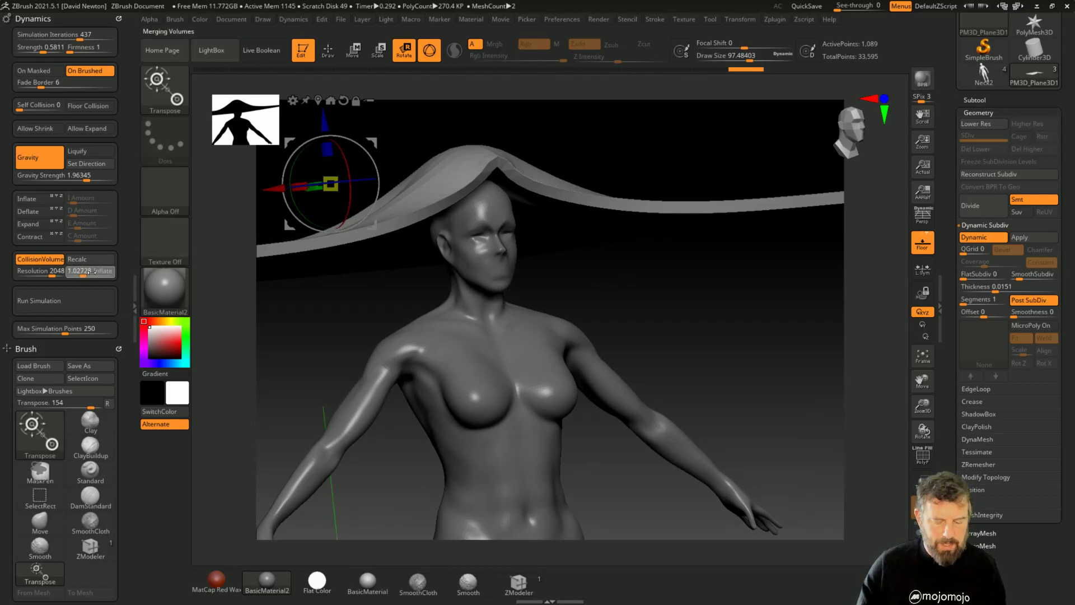
click(91, 272)
text(1)
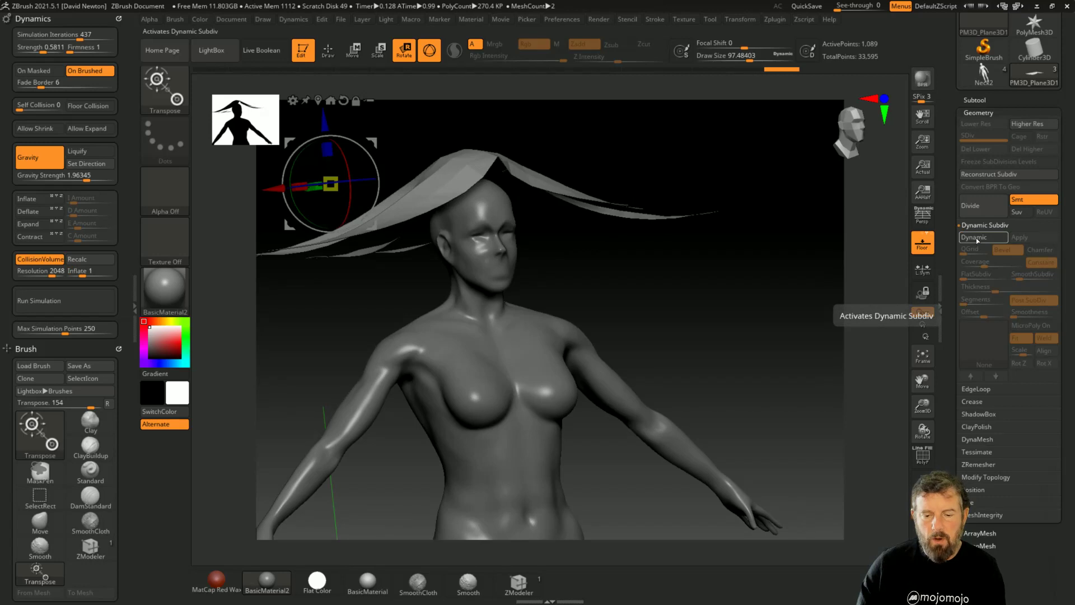
Compare the cloth with Dynamic Subdiv on and off, then undo to the flat plane
click(977, 240)
click(977, 240)
click(977, 239)
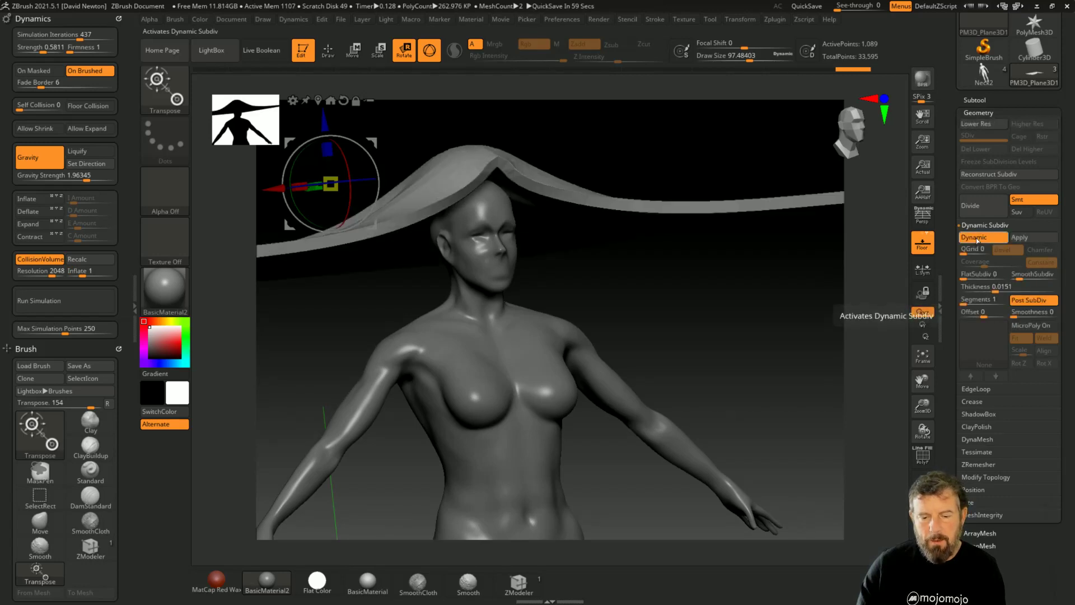
click(978, 238)
click(978, 238)
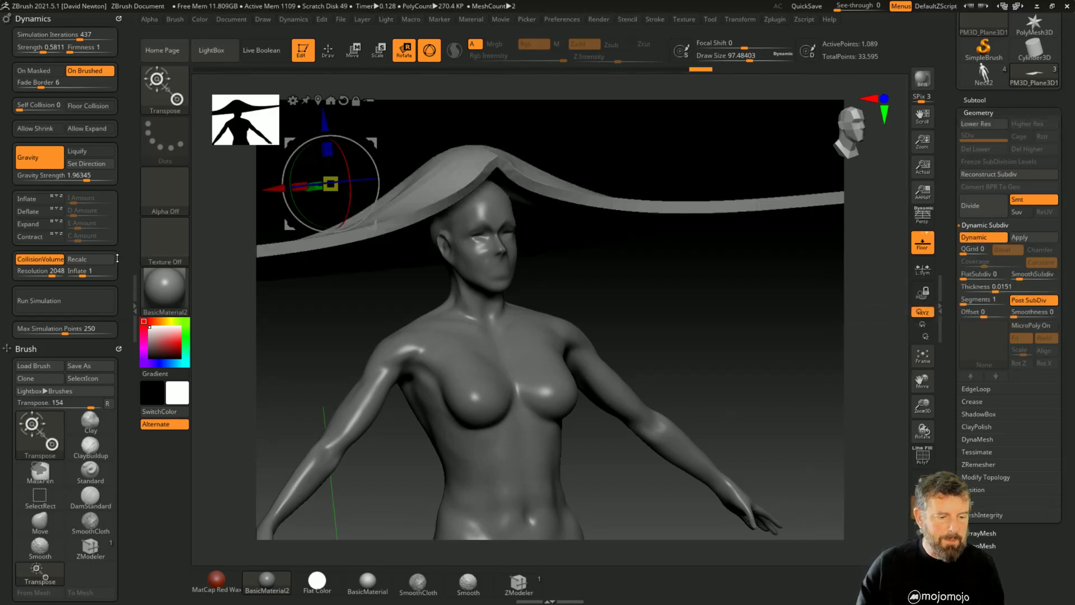
key(shift+d)
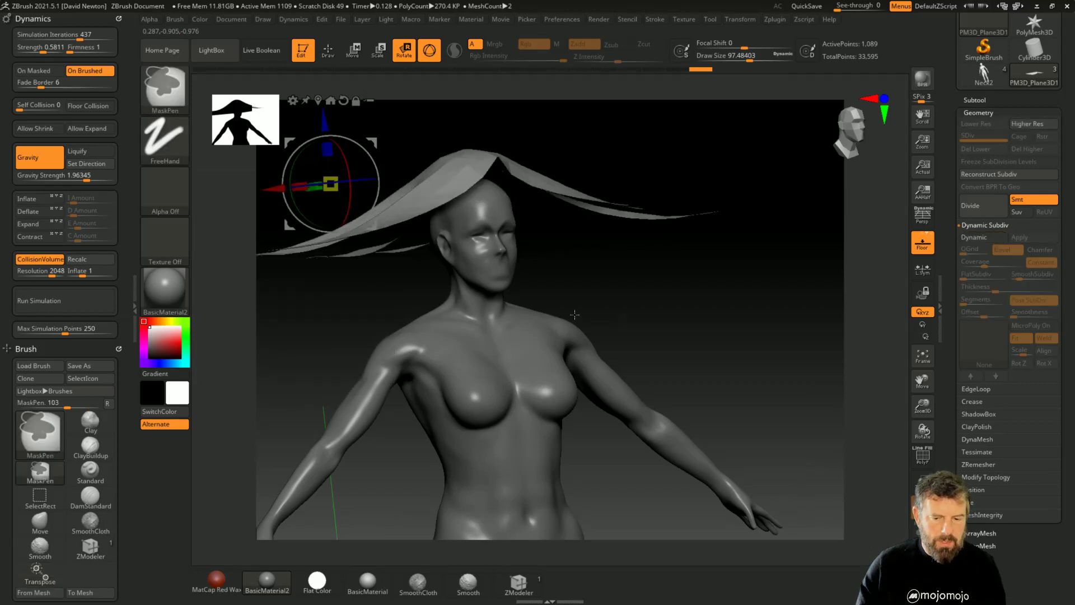
key(d)
key(shift+d)
key(d)
key(shift+d)
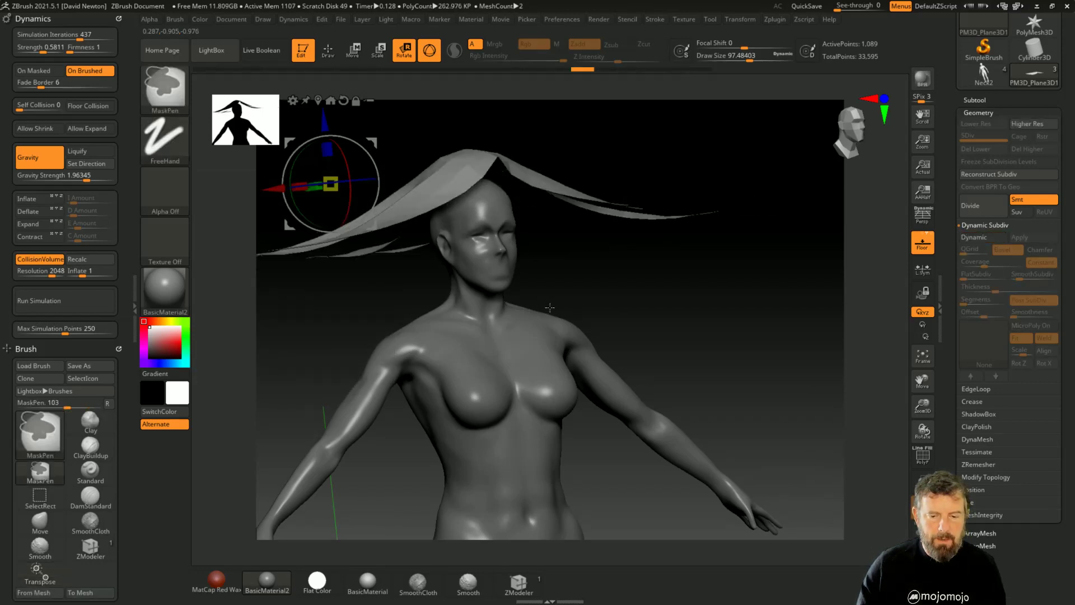
key(ctrl+z)
key(ctrl+z)
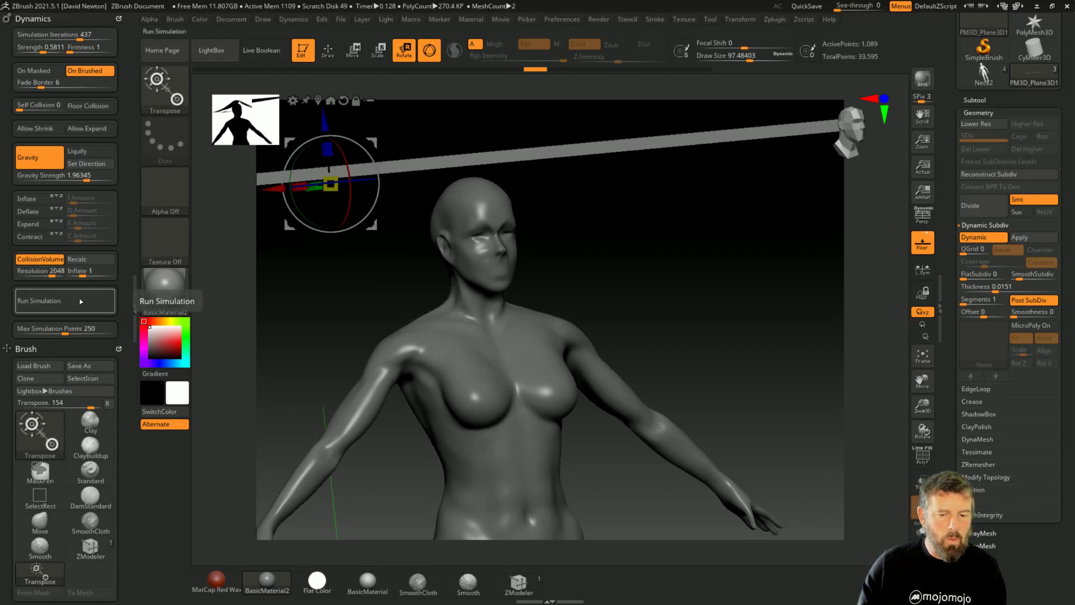
Rerun the drape and inspect it by repeatedly toggling Dynamic Subdiv
click(80, 302)
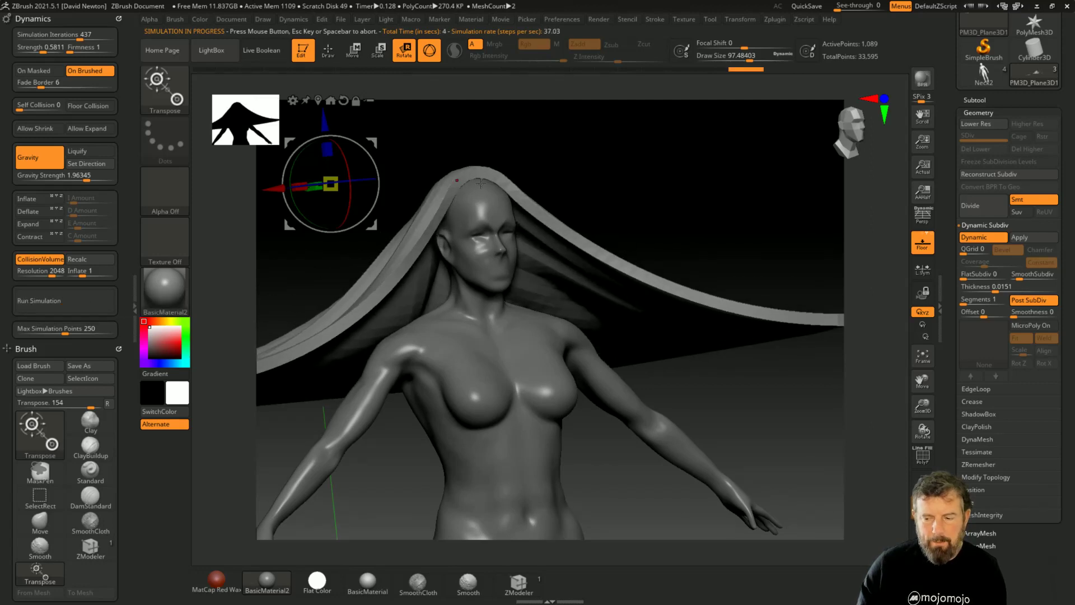
click(975, 237)
click(975, 238)
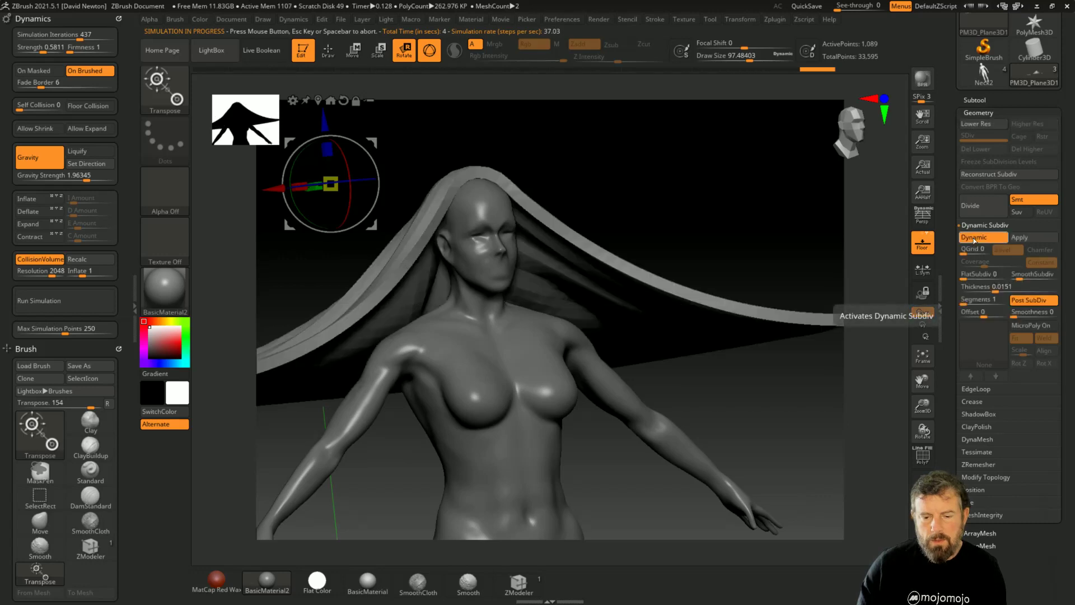
click(974, 237)
click(974, 238)
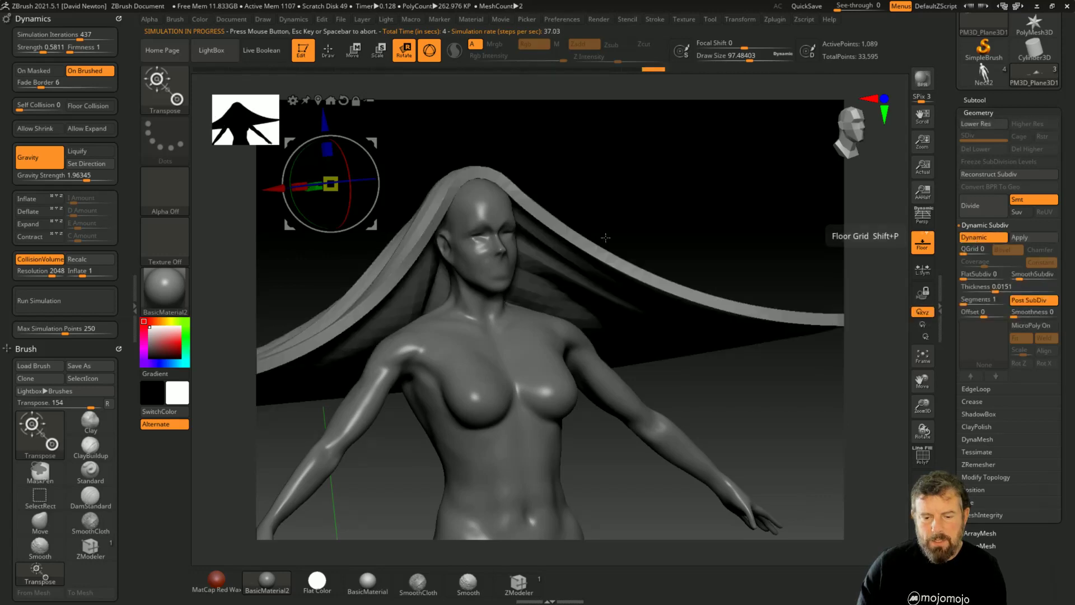
drag(633, 210, 632, 219)
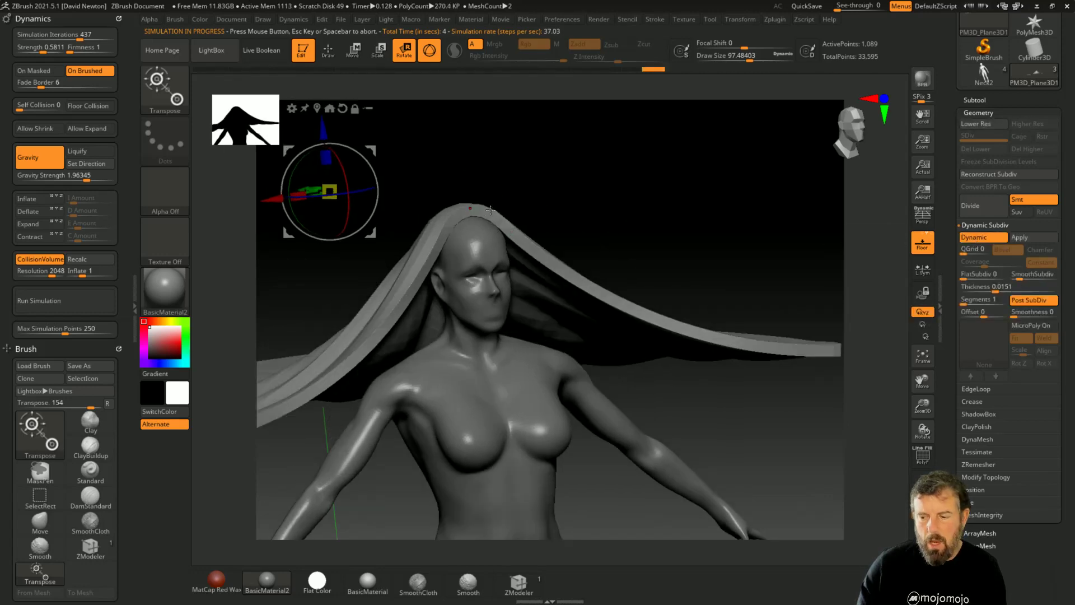
click(979, 238)
click(979, 237)
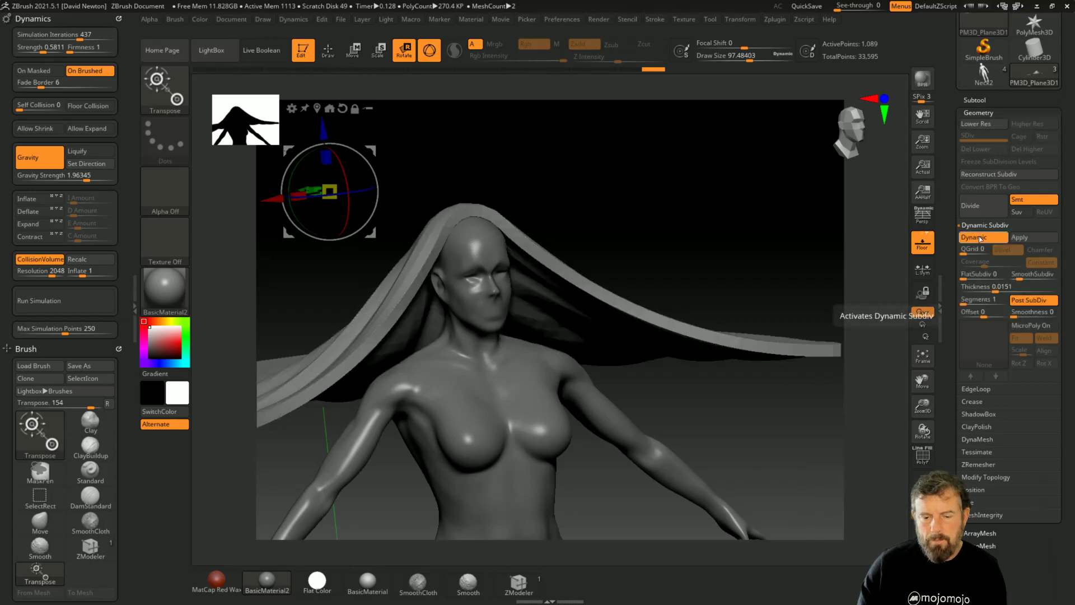
click(979, 238)
click(979, 238)
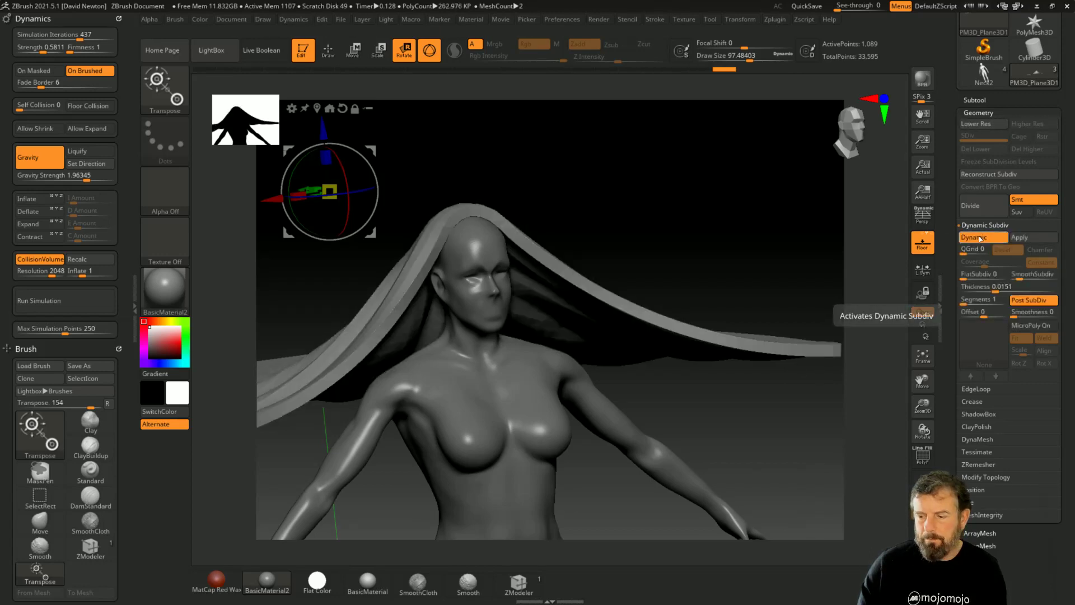
click(980, 238)
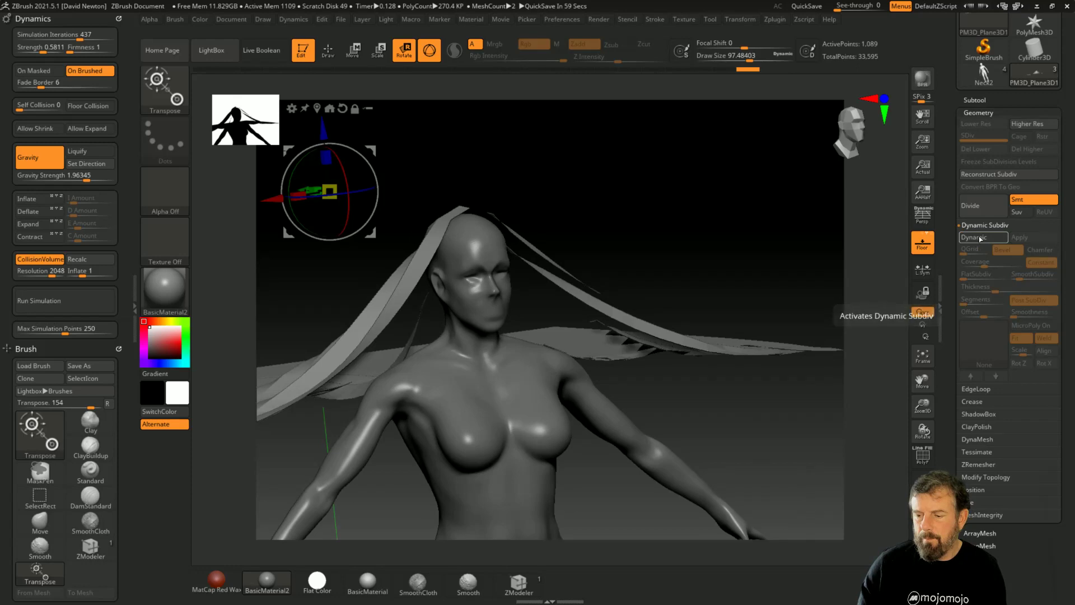
click(980, 238)
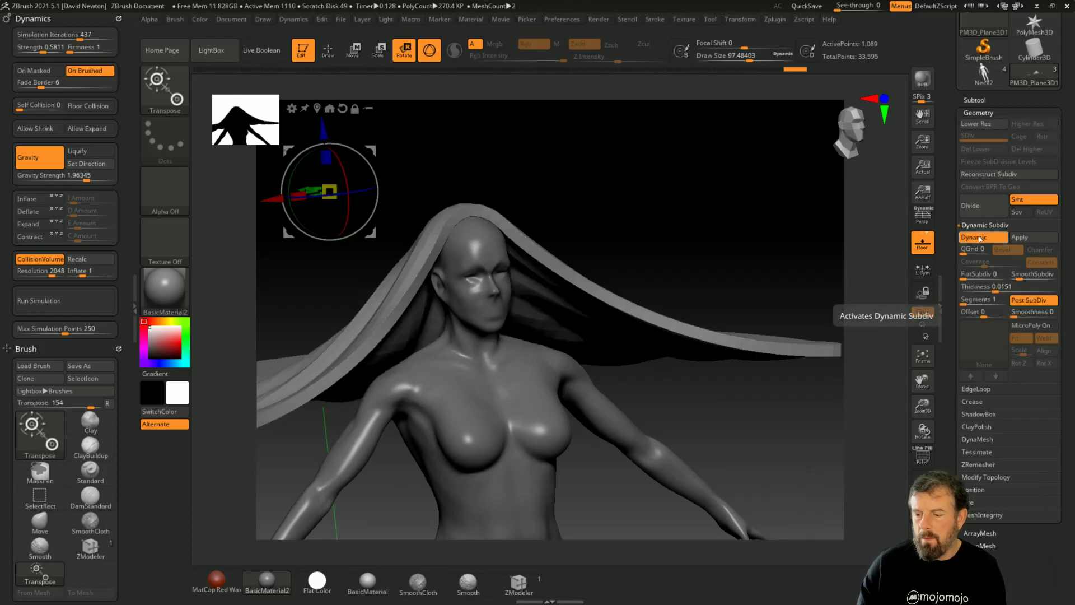
click(980, 238)
click(980, 238)
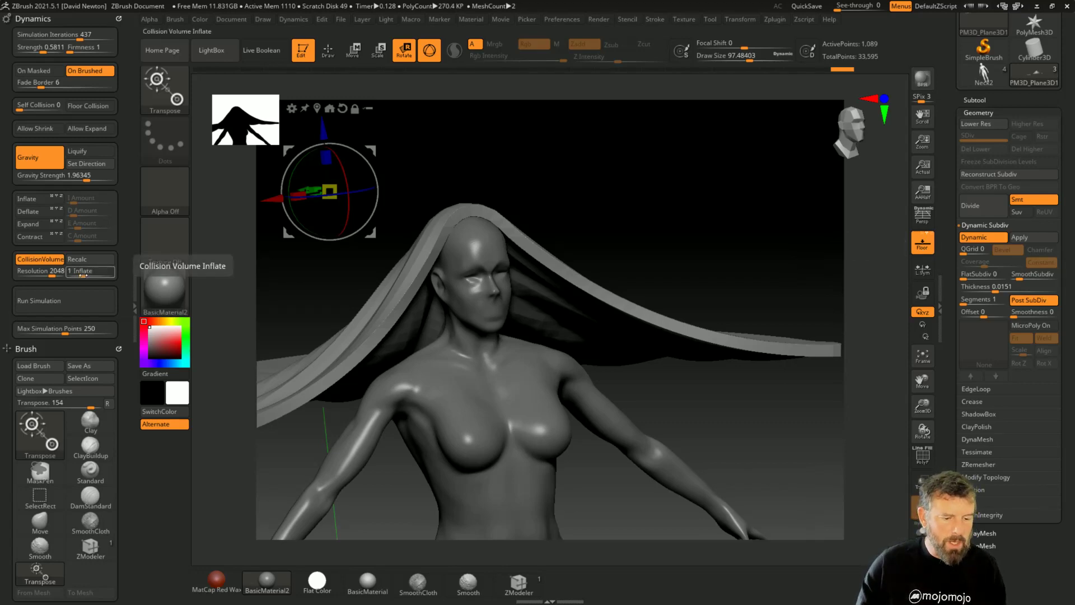
Nudge Collision Inflate slightly and undo back to the flat pre-simulation plane
drag(83, 274, 83, 275)
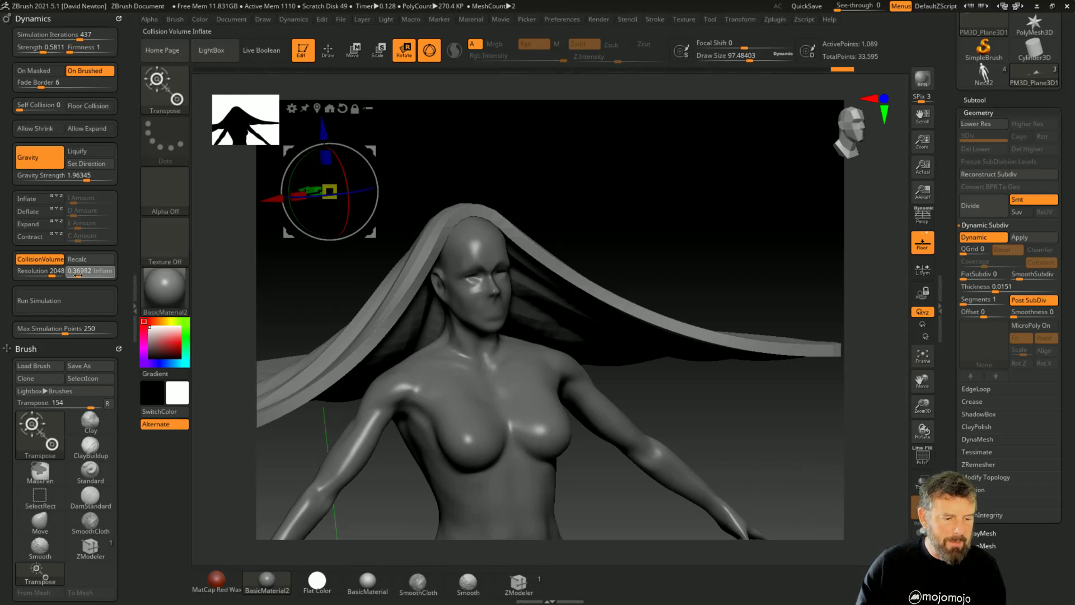
key(shift+d)
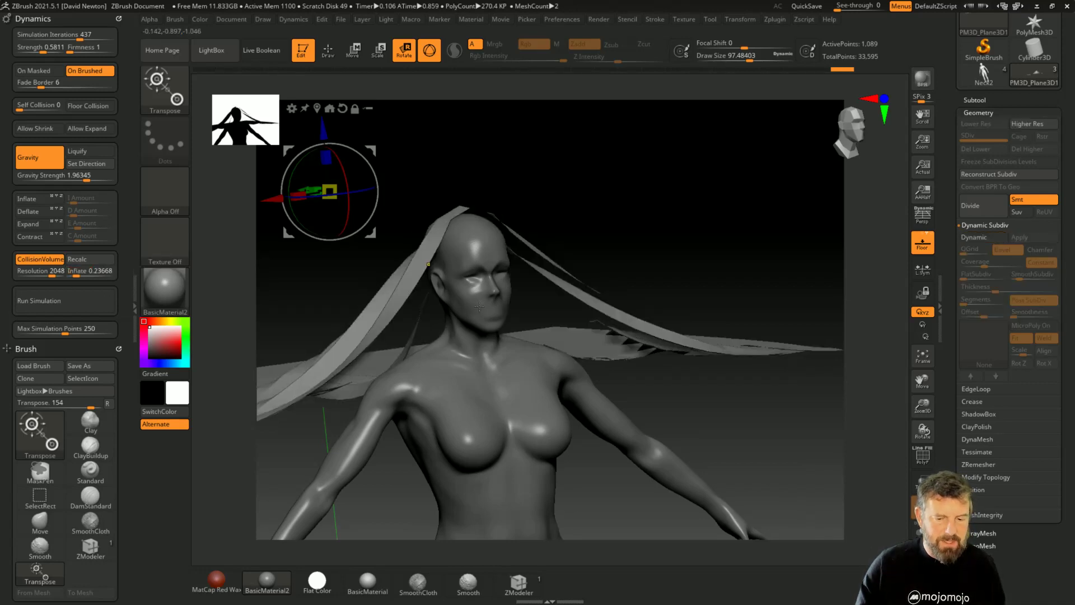
key(ctrl+z)
key(ctrl+z)
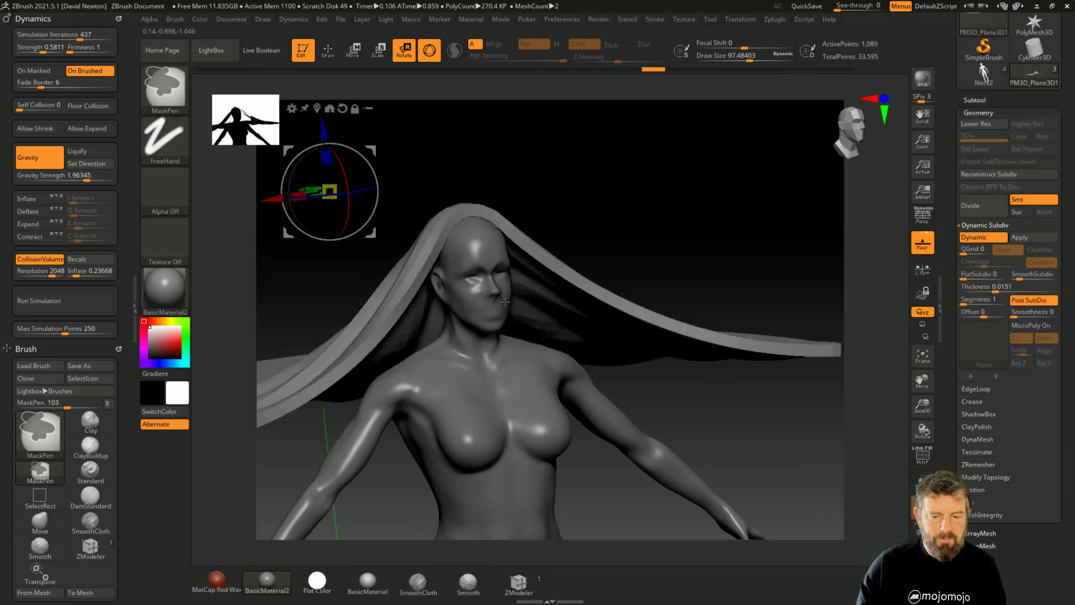
key(ctrl+z)
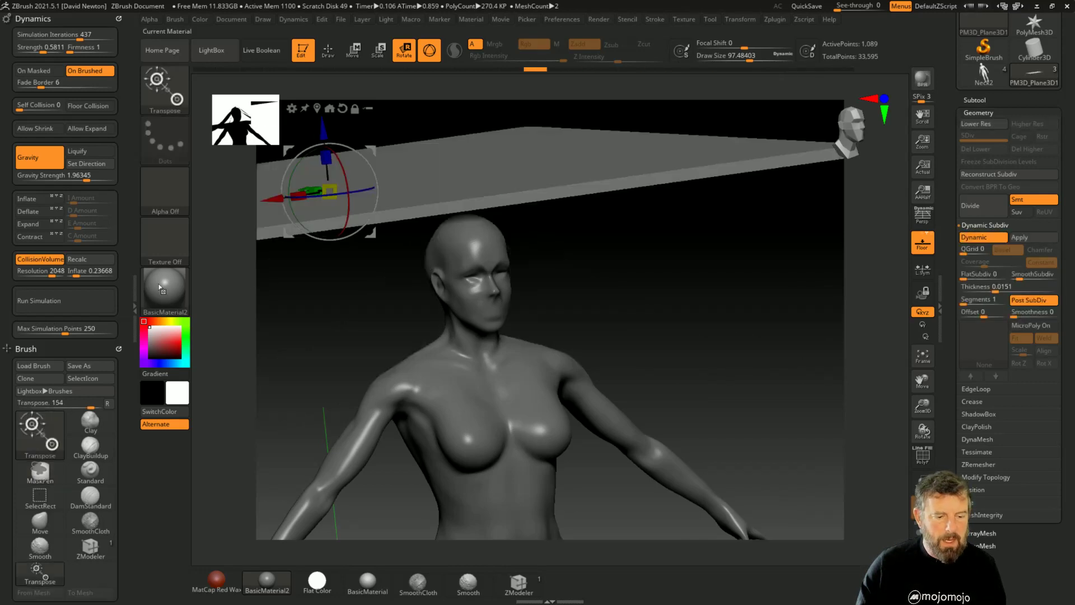
Rerun the drape to review the sheet arching over the head, then reset and zoom out
click(77, 301)
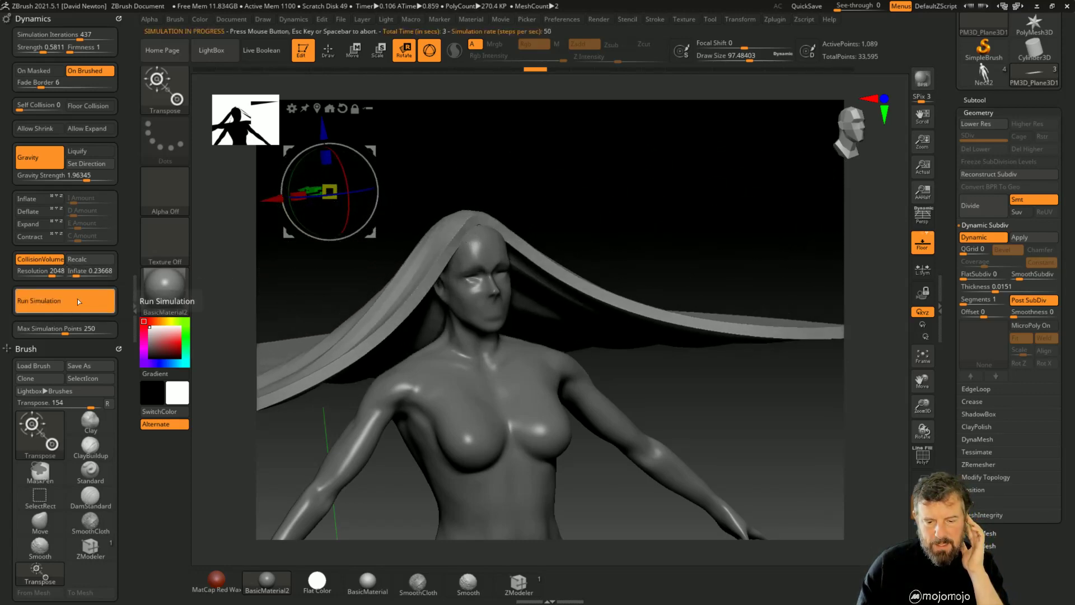
drag(566, 228, 605, 219)
alt+click(643, 222)
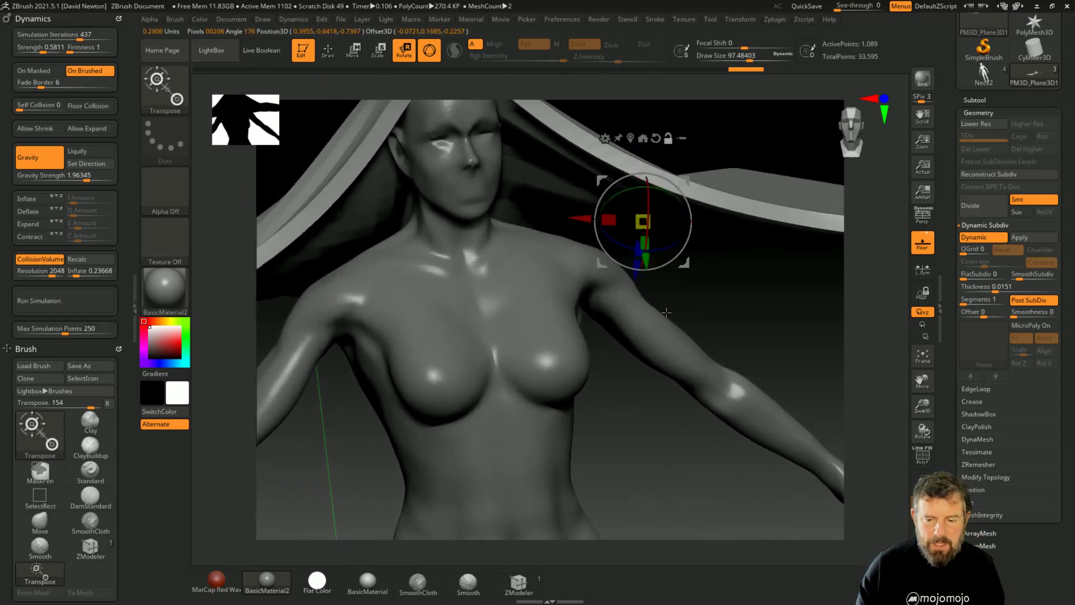
drag(666, 312, 545, 209)
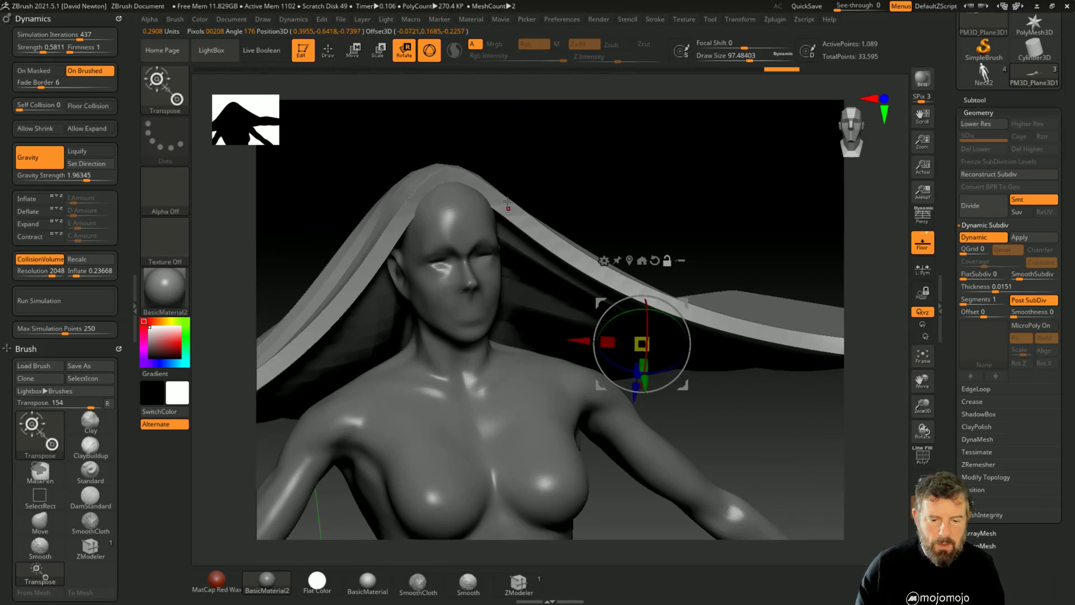
key(ctrl+z)
key(ctrl+z)
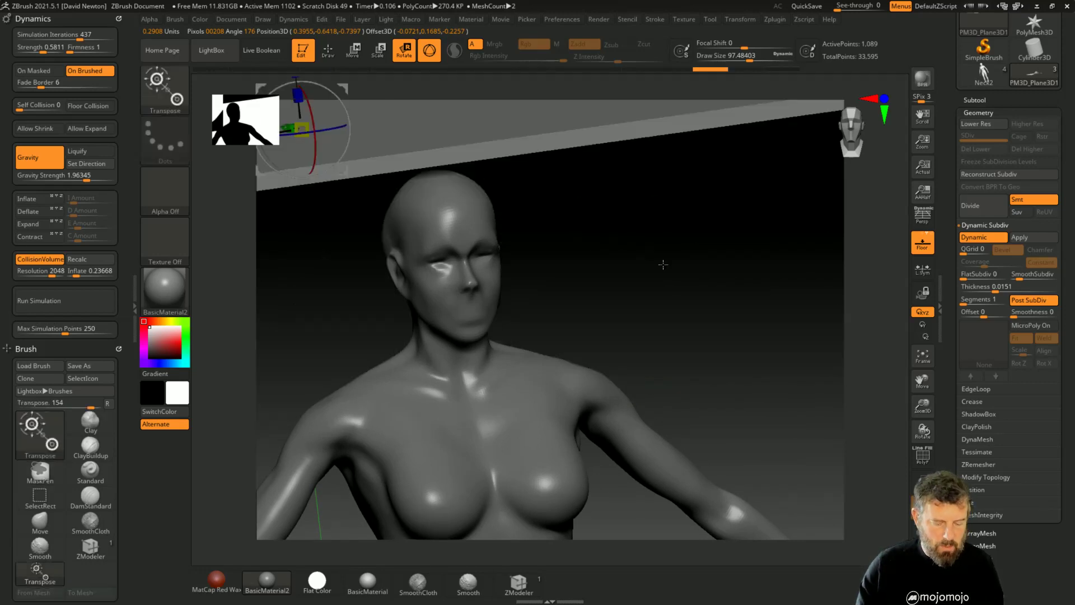
drag(720, 272, 735, 300)
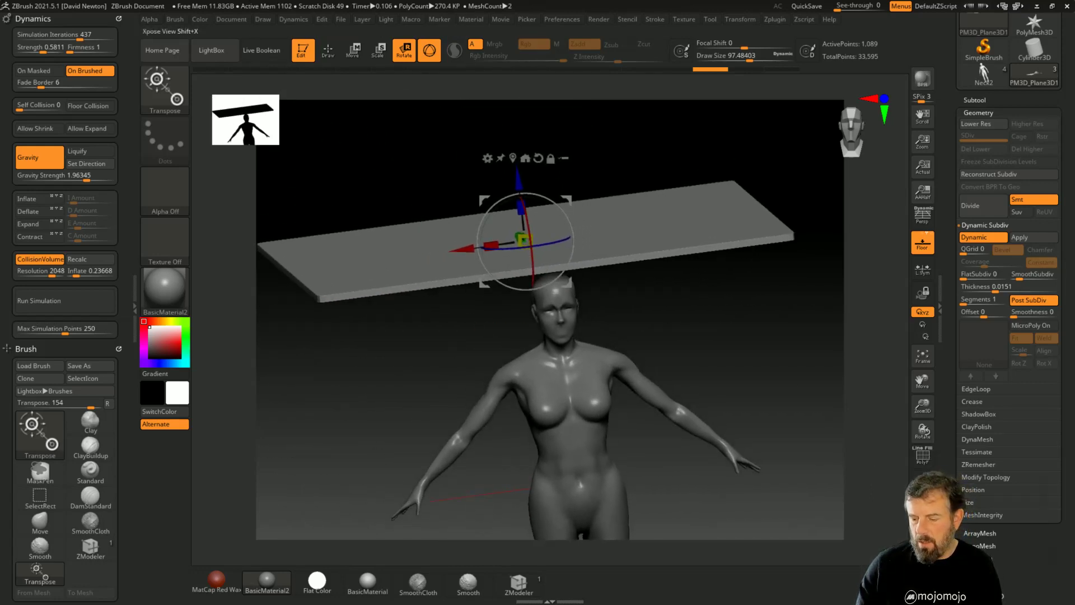
Solo the plane, turn off Gravity, enable Inflate, toggle Collision Volume, and run the simulation
click(923, 504)
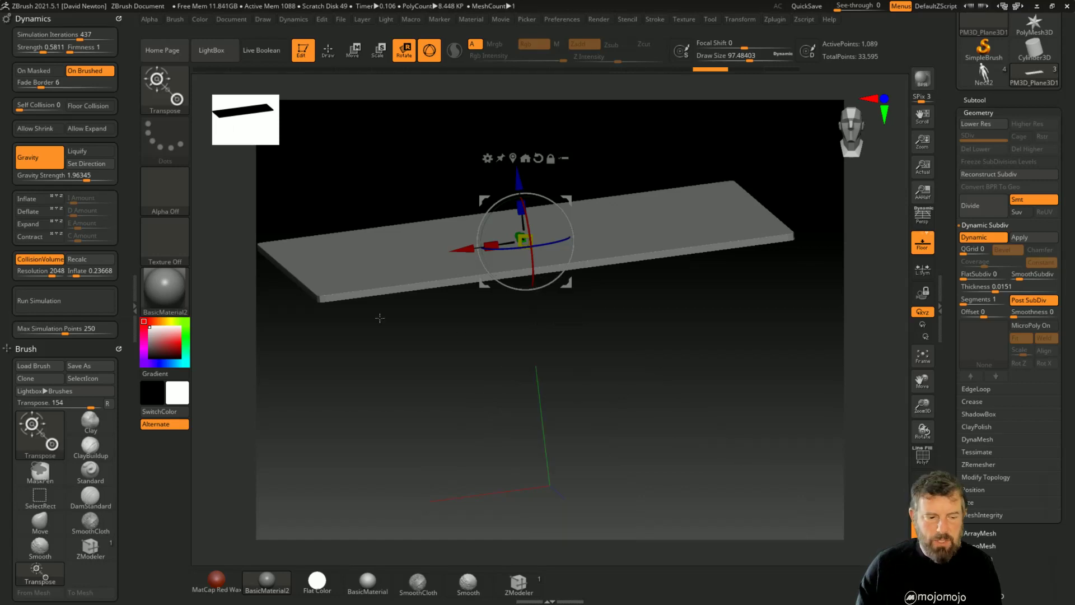
click(35, 157)
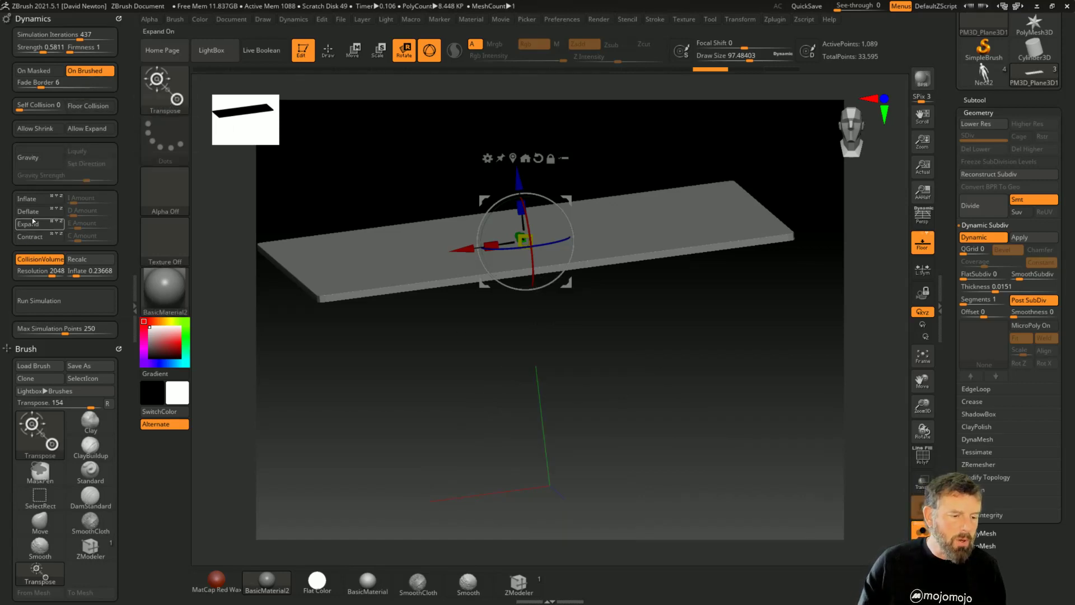
click(27, 199)
click(45, 261)
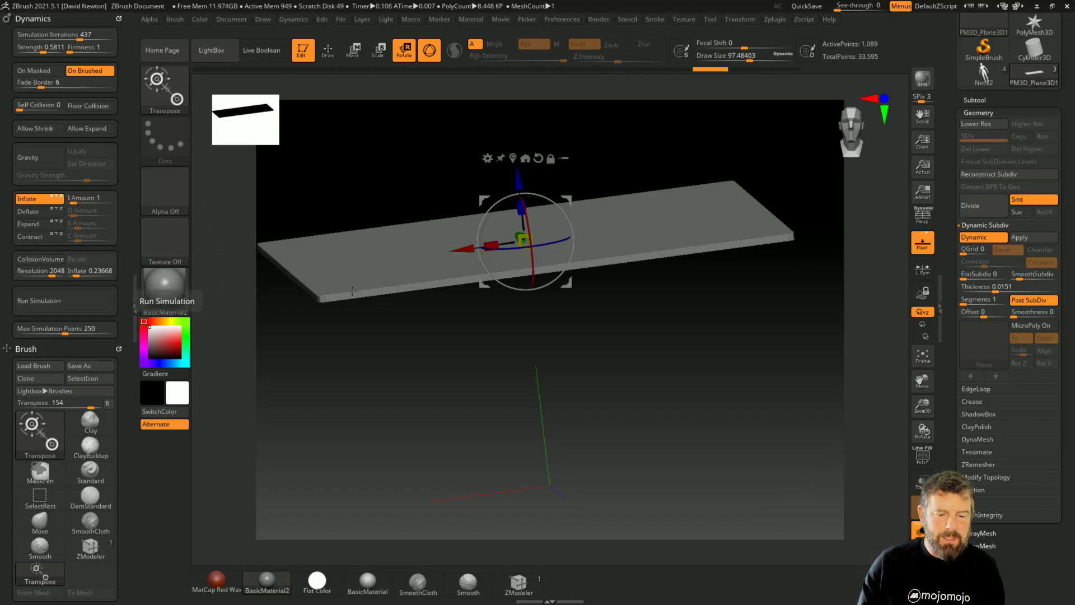
click(77, 304)
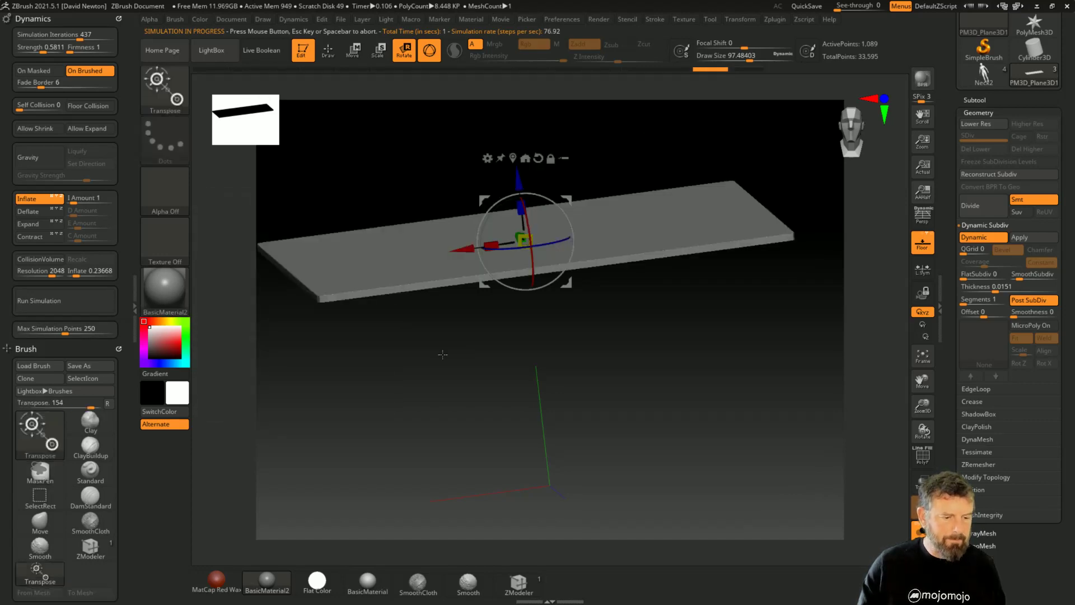
Try Expand instead of Inflate, run the simulation, and undo the expansion
click(27, 224)
click(26, 198)
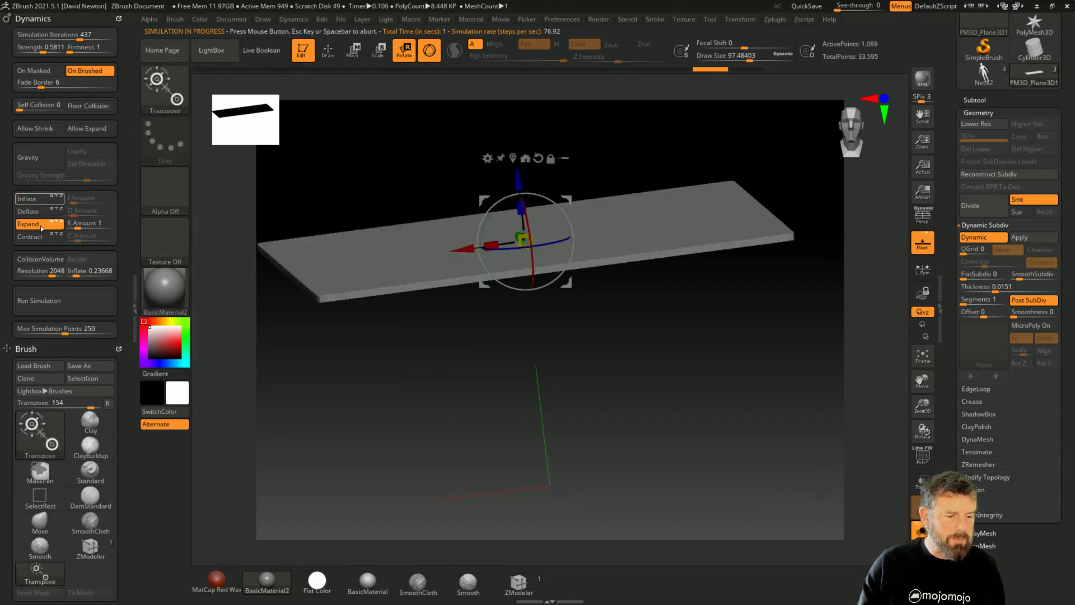
click(55, 302)
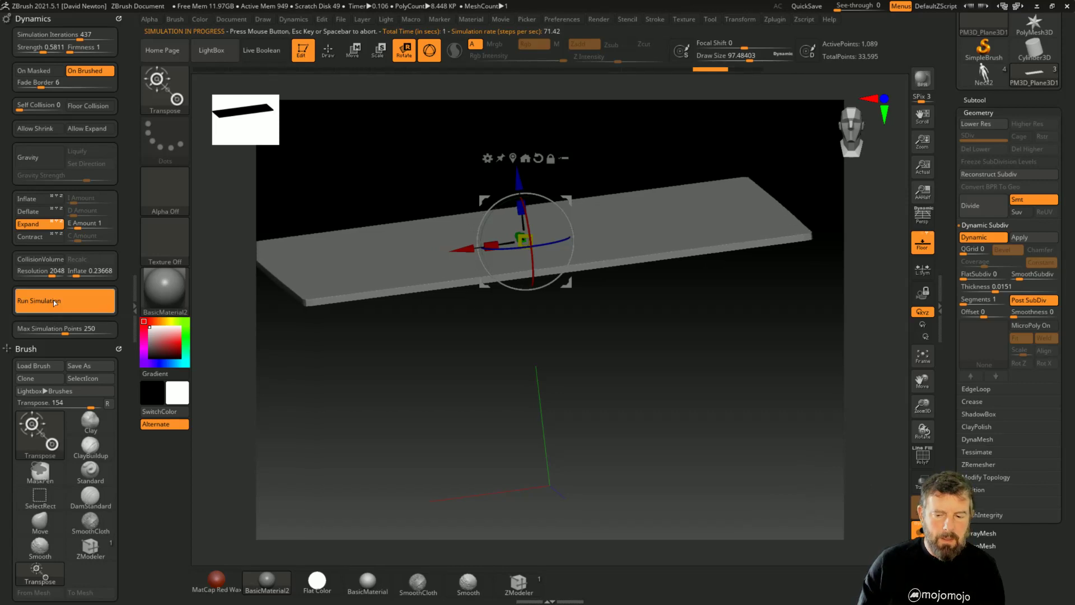
click(55, 303)
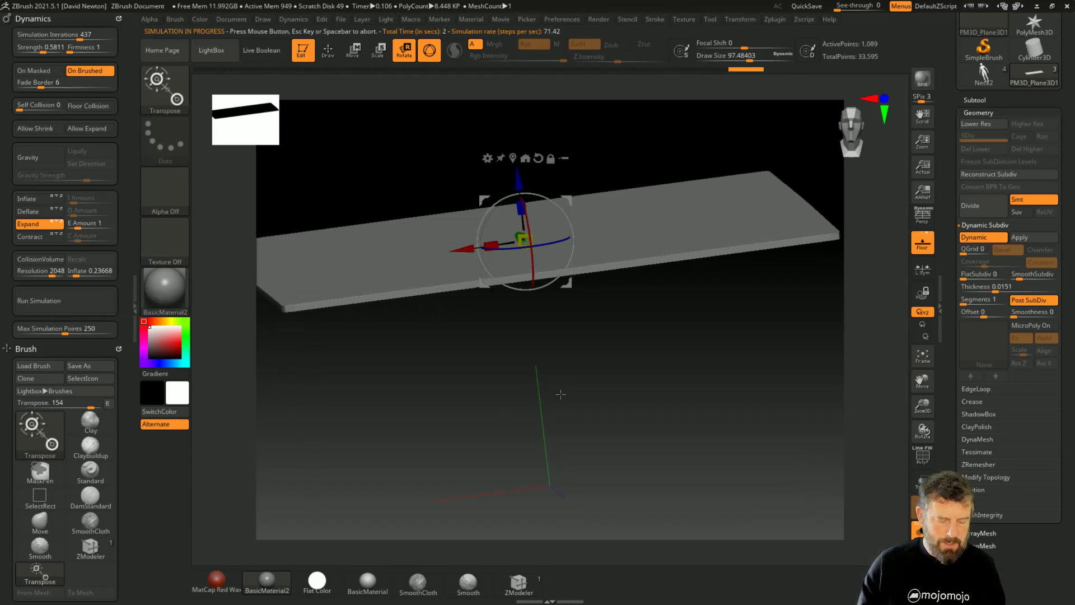
key(ctrl+z)
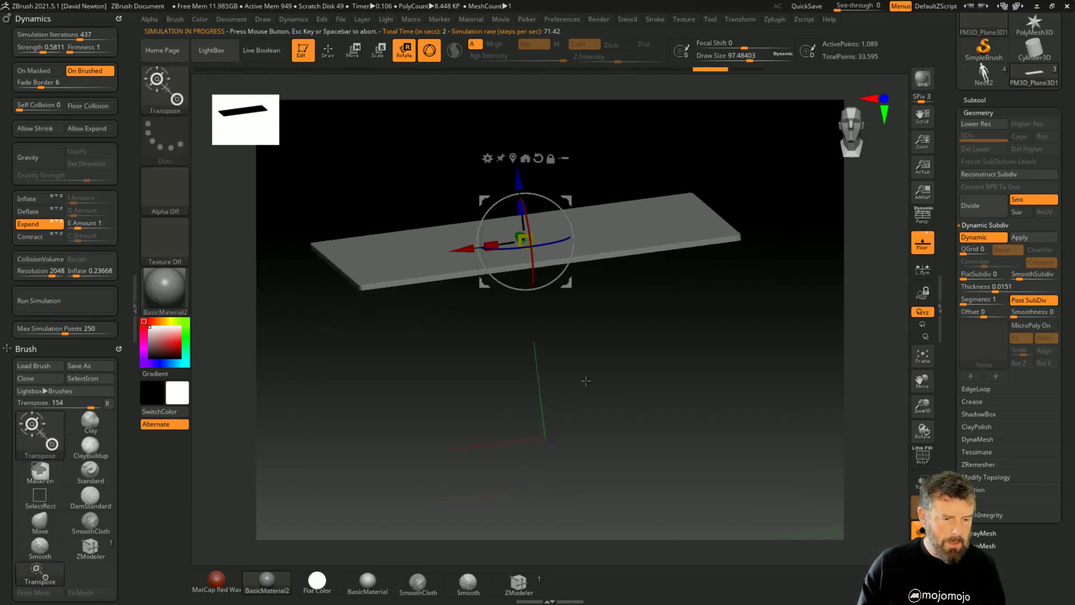
Rerun the simulation with Inflate, then select the Femalesculpt1 subtool
click(42, 199)
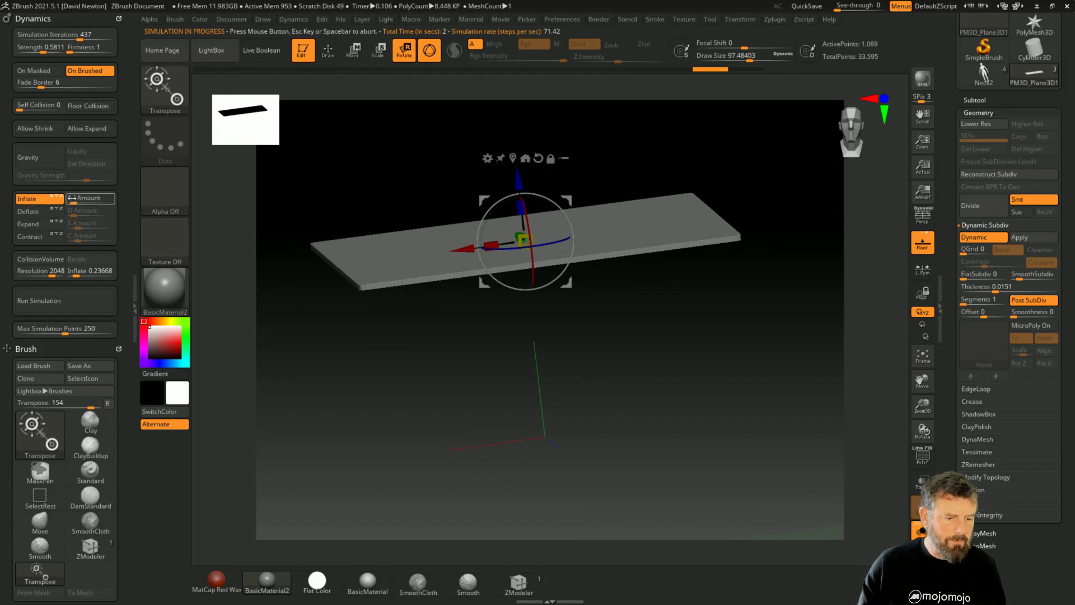
click(56, 301)
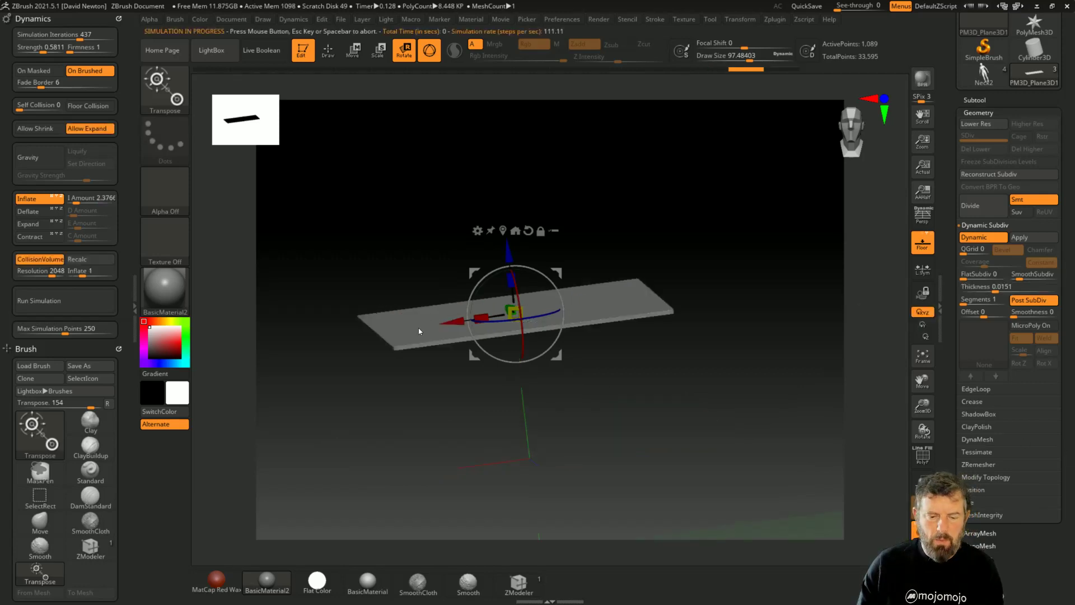
click(974, 101)
click(1008, 130)
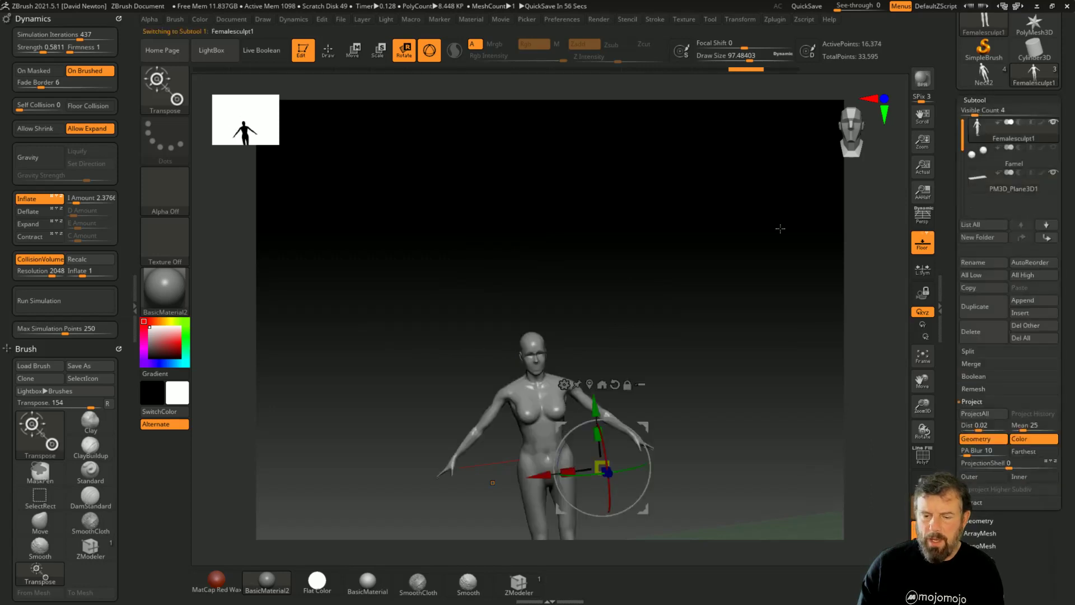
Test and undo an inflate simulation on Femalesculpt1, then set Collision Volume Inflate to 0.65746
click(328, 50)
mouse_move(631, 228)
mouse_down()
mouse_move(644, 245)
mouse_move(636, 233)
mouse_up()
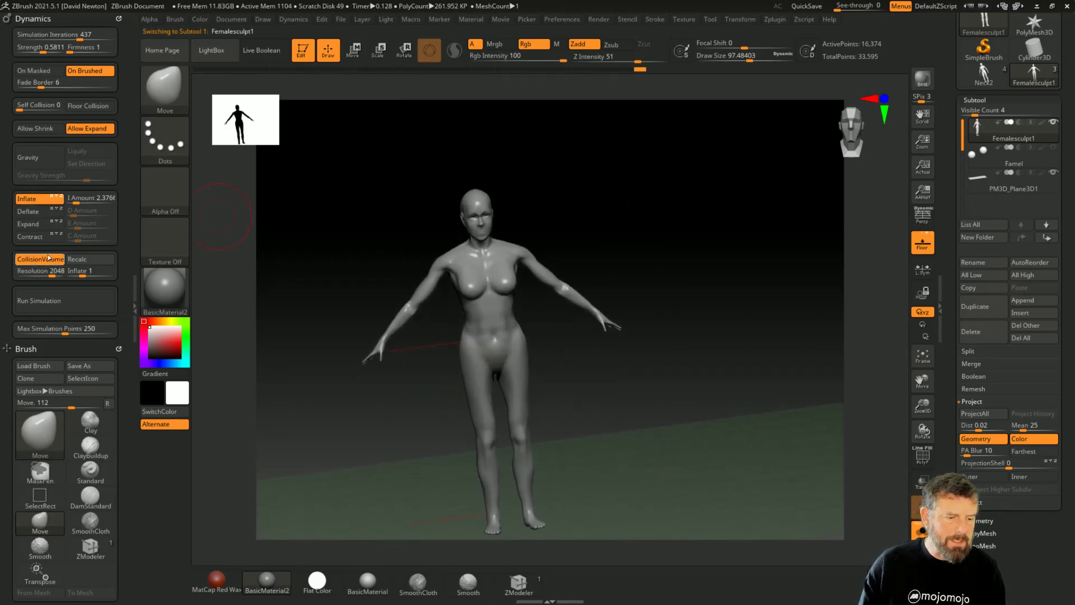
click(68, 306)
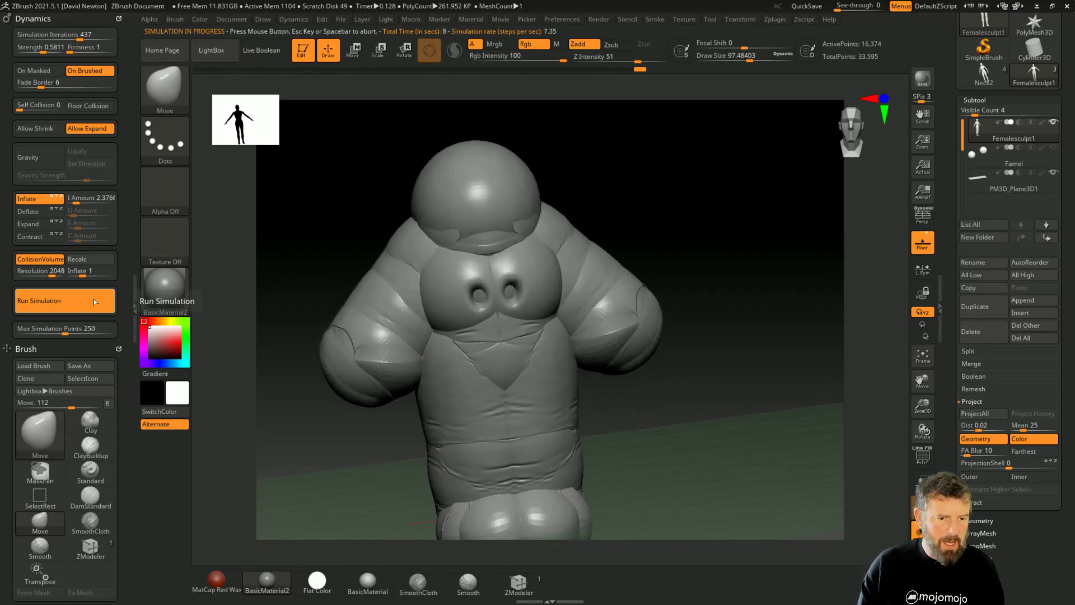
key(ctrl+z)
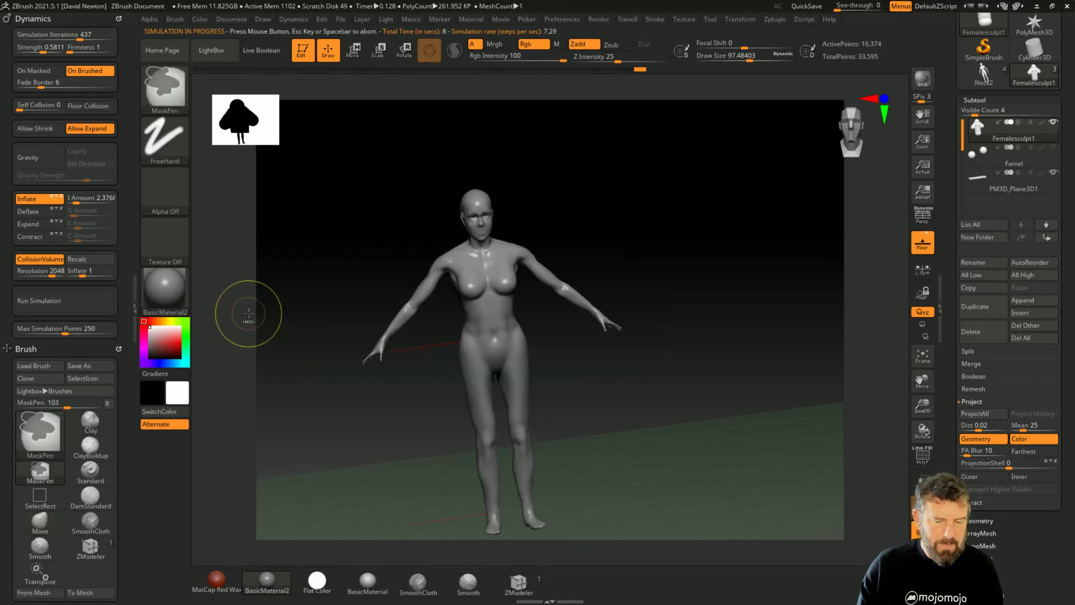
drag(81, 277, 80, 277)
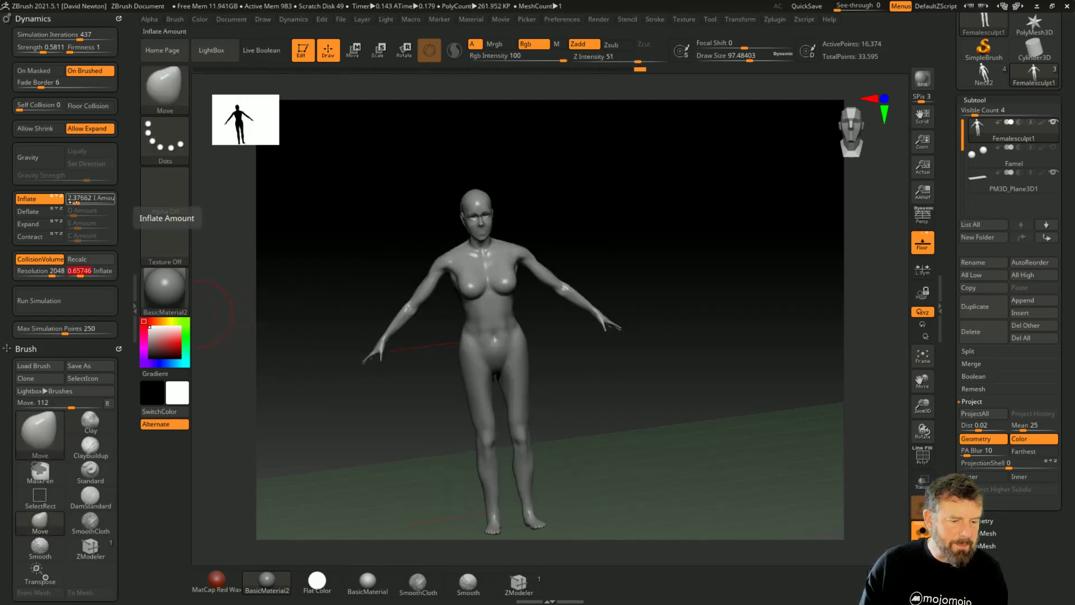
Rerun the simulation with reduced inflate, then test a deflate simulation and undo it
drag(71, 202, 75, 202)
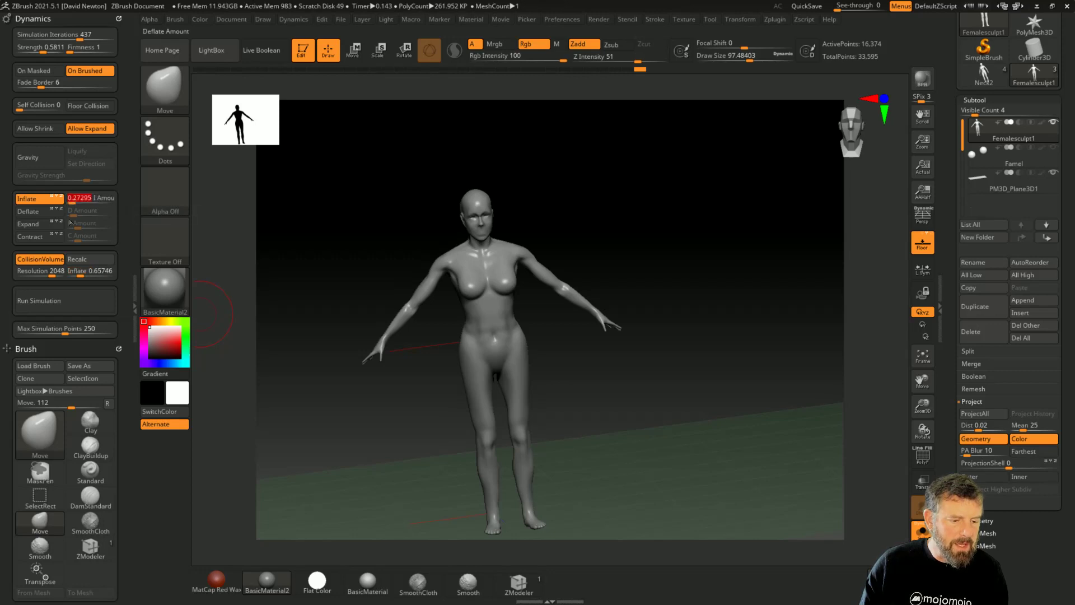
click(69, 300)
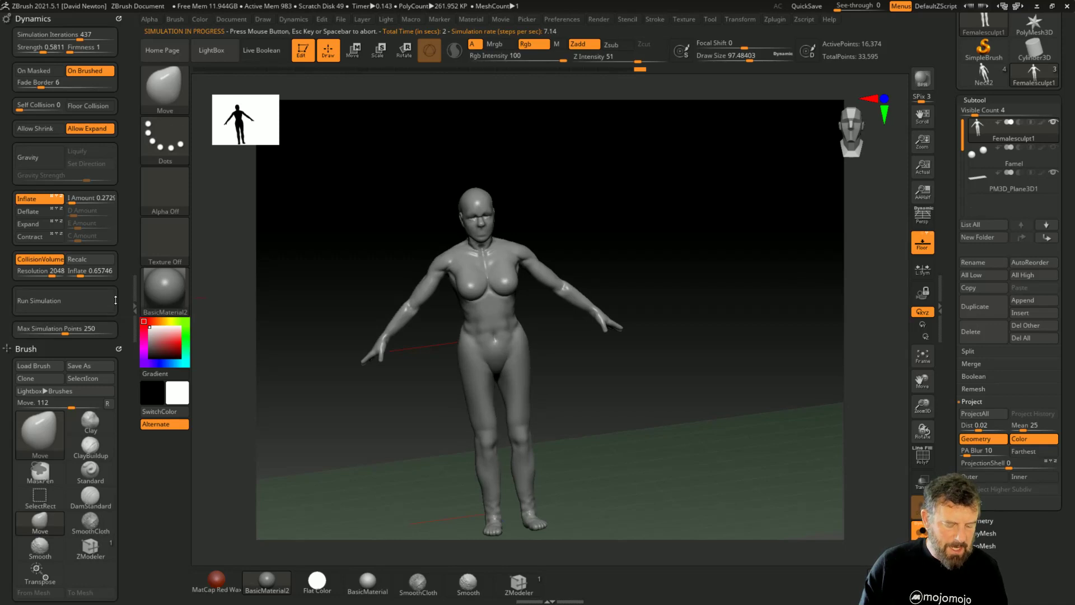
click(33, 213)
click(66, 302)
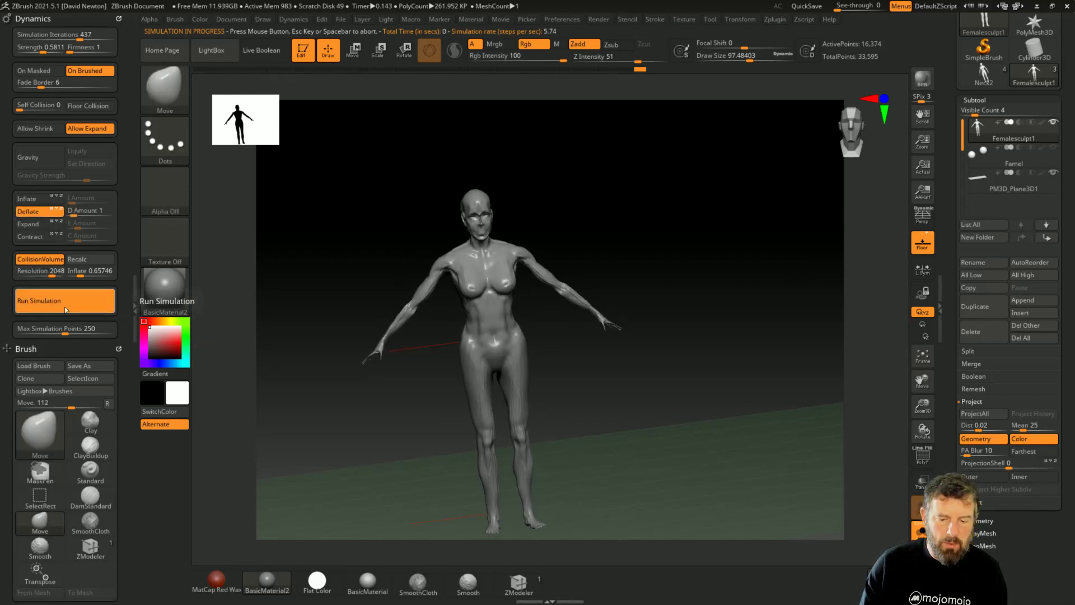
key(ctrl+z)
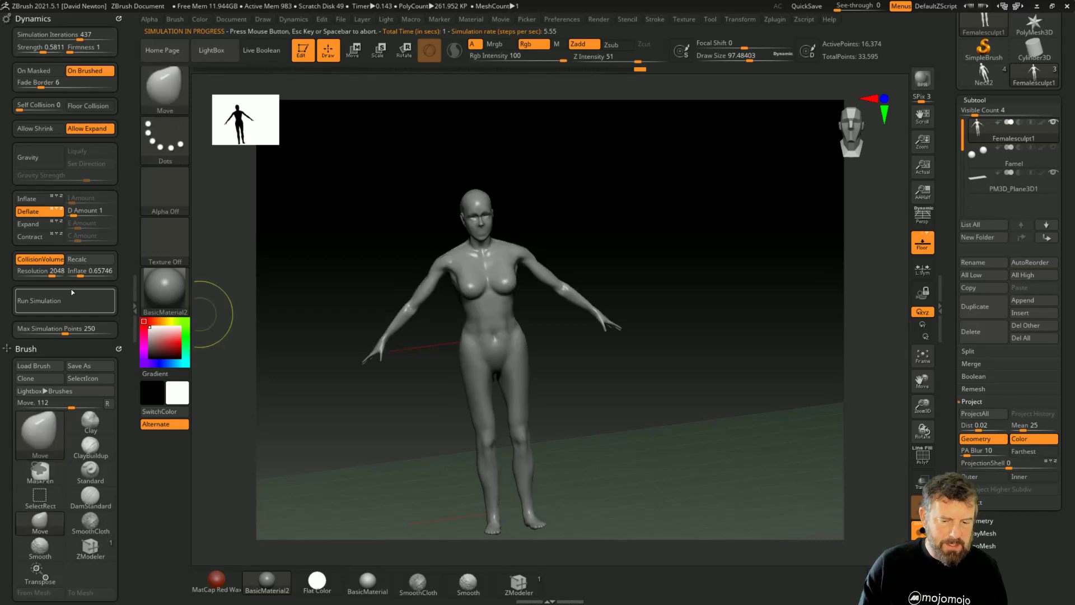
Test and undo Expand with Deflate, then turn Deflate off and rerun the expand-only simulation
click(38, 228)
click(54, 301)
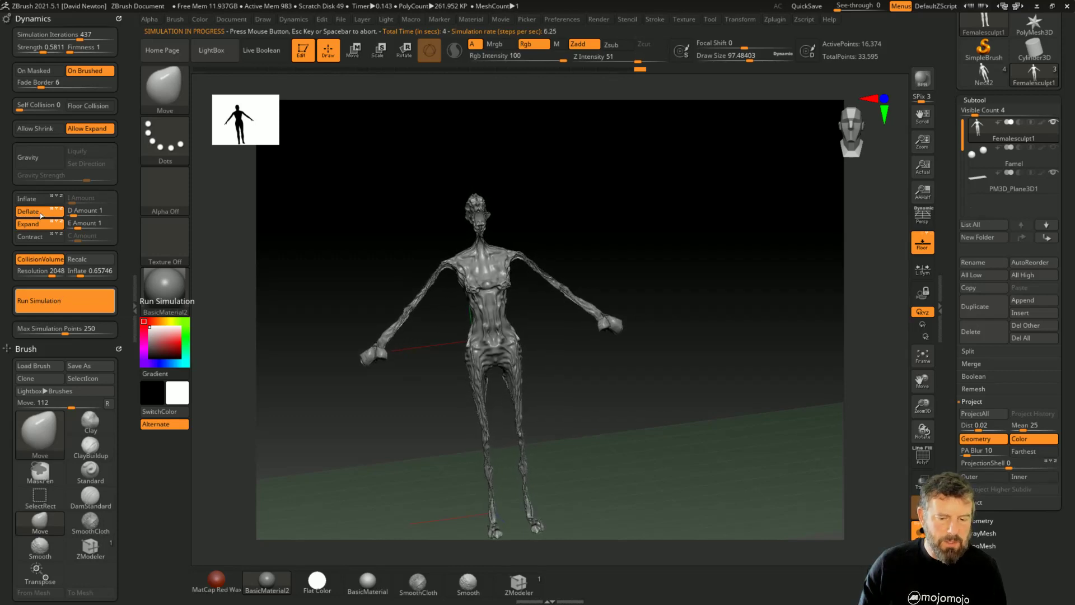
click(74, 304)
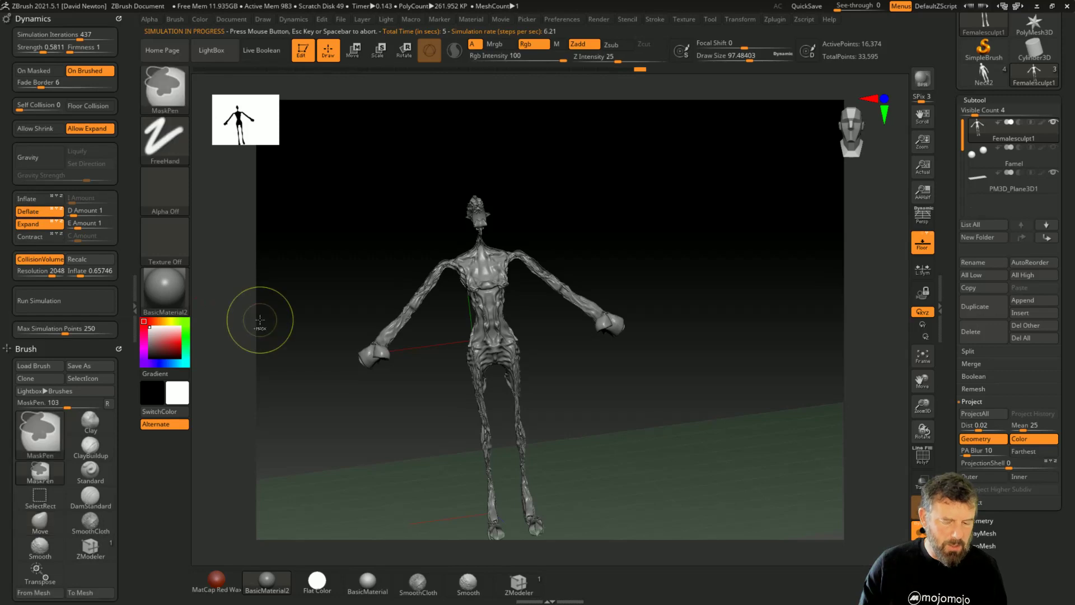
key(ctrl+z)
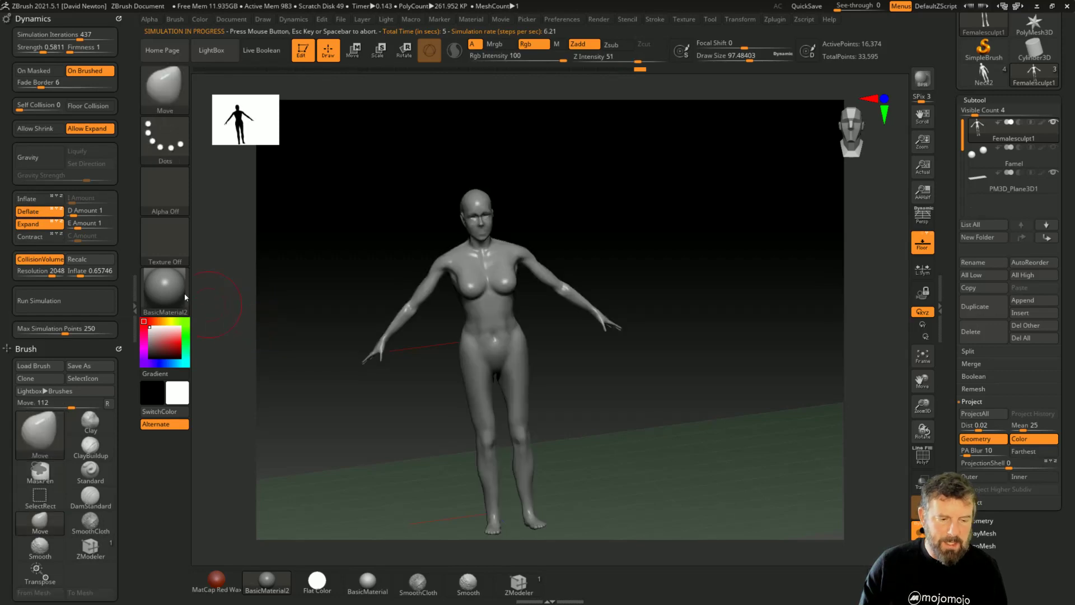
click(35, 213)
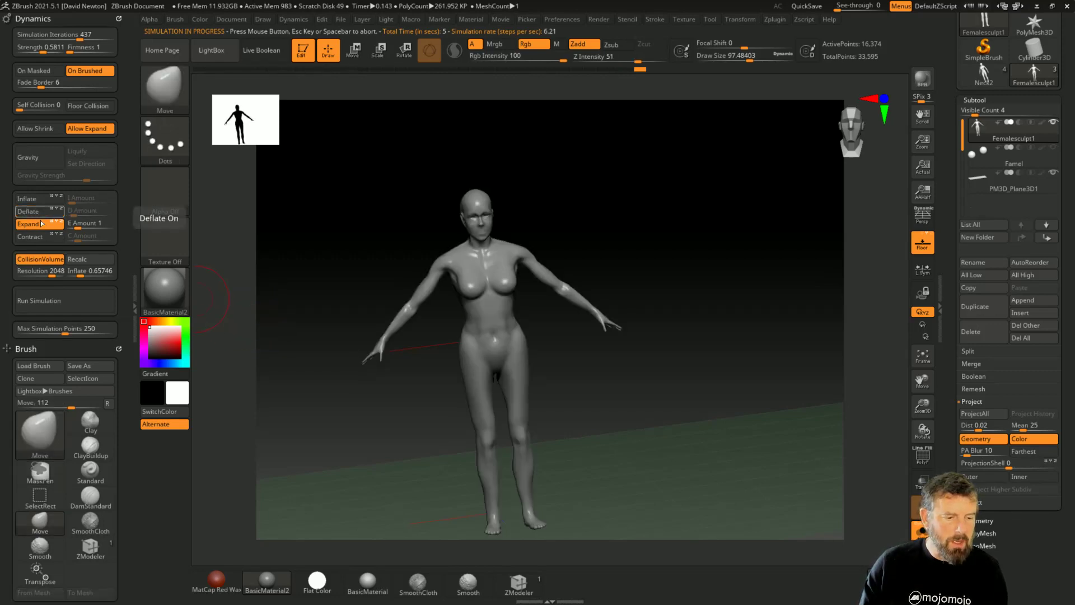
click(58, 305)
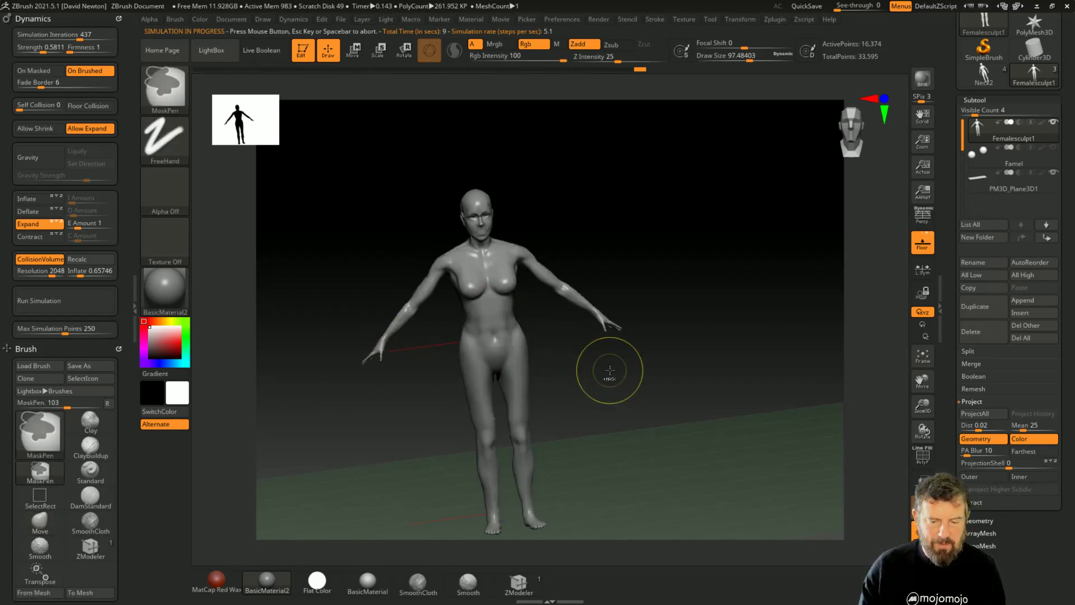
Check the polyframe, then run a contracting simulation on the figure
click(921, 460)
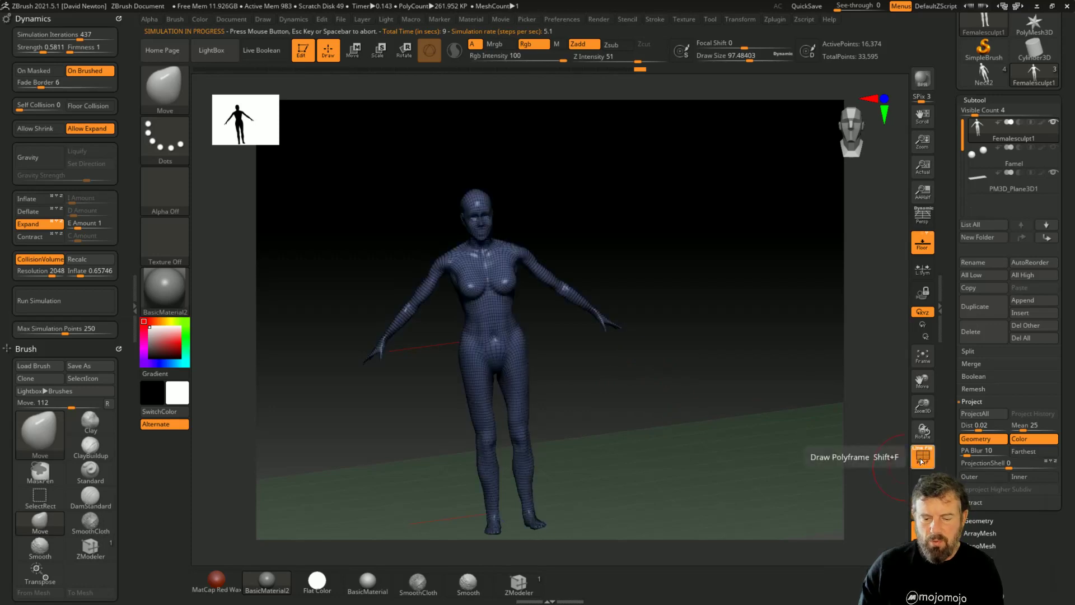
click(922, 461)
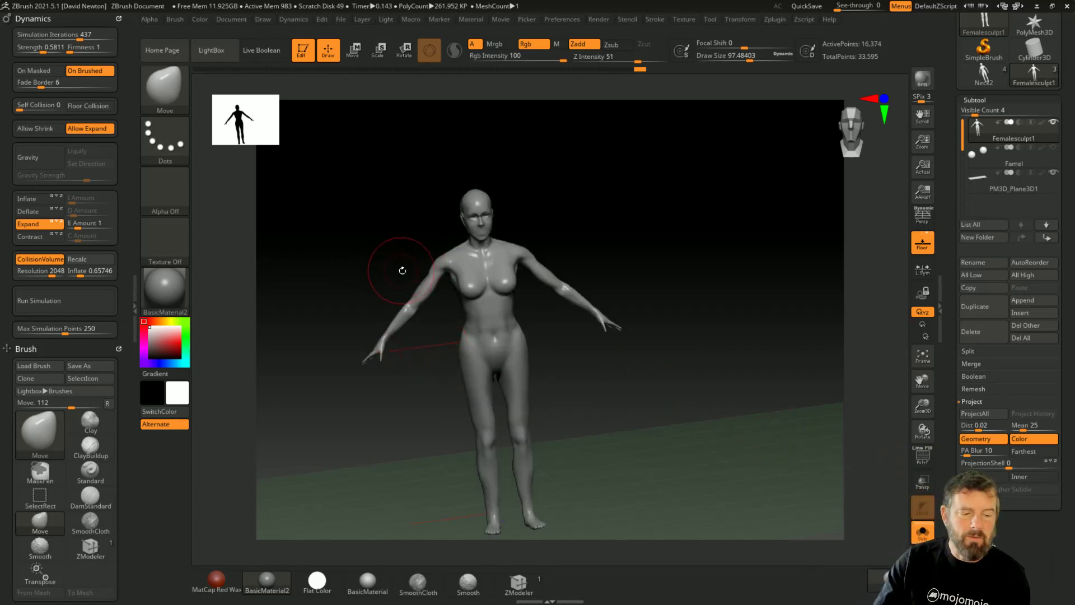
click(24, 237)
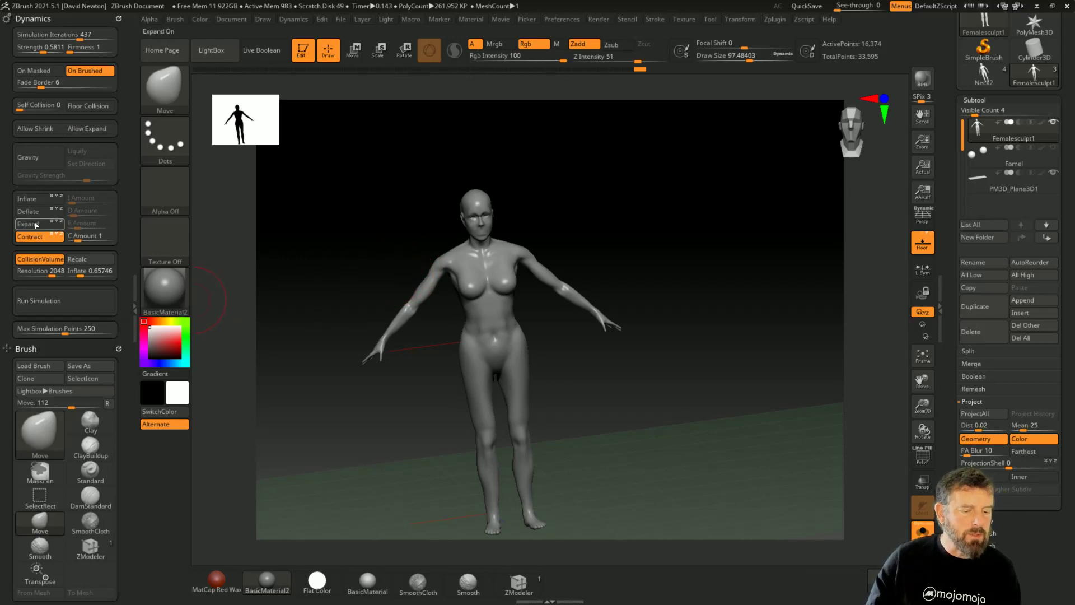
click(44, 304)
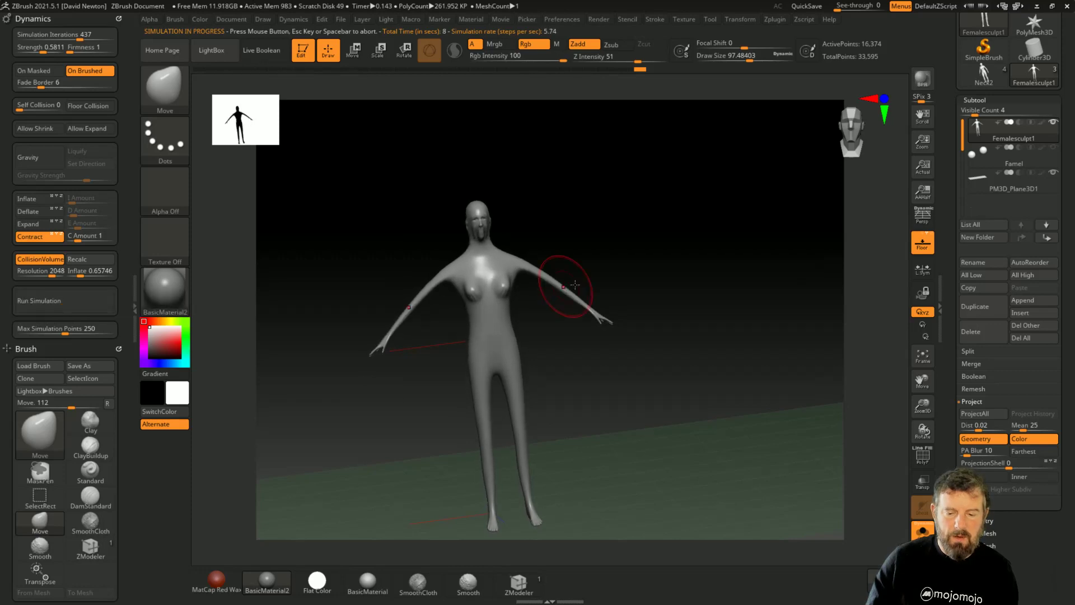
Undo the contraction, turn Contract off, and select the PM3D_Plane3D1 subtool
key(ctrl+z)
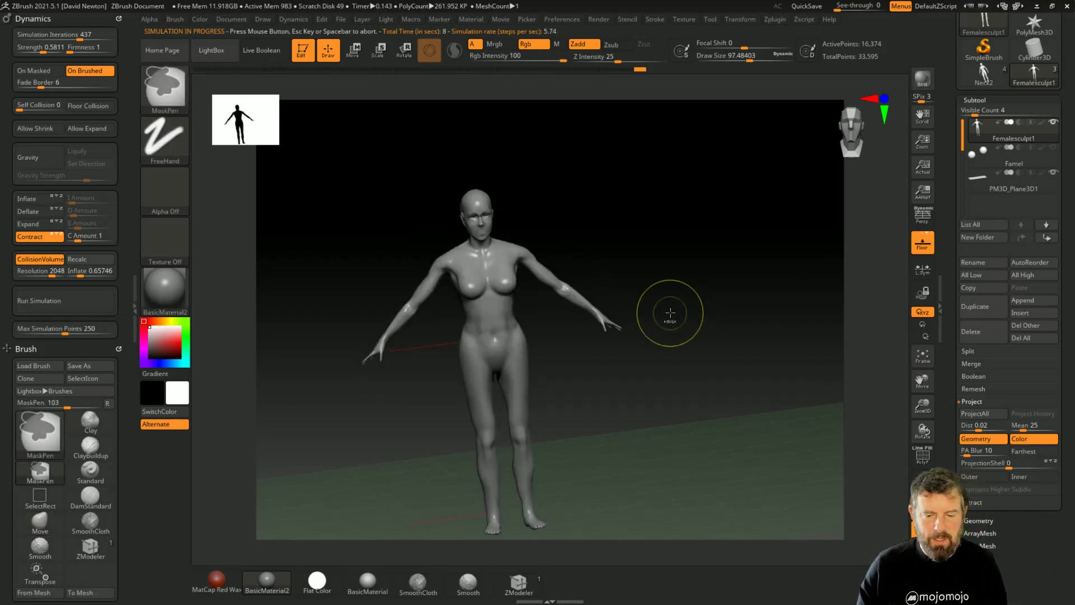
click(33, 238)
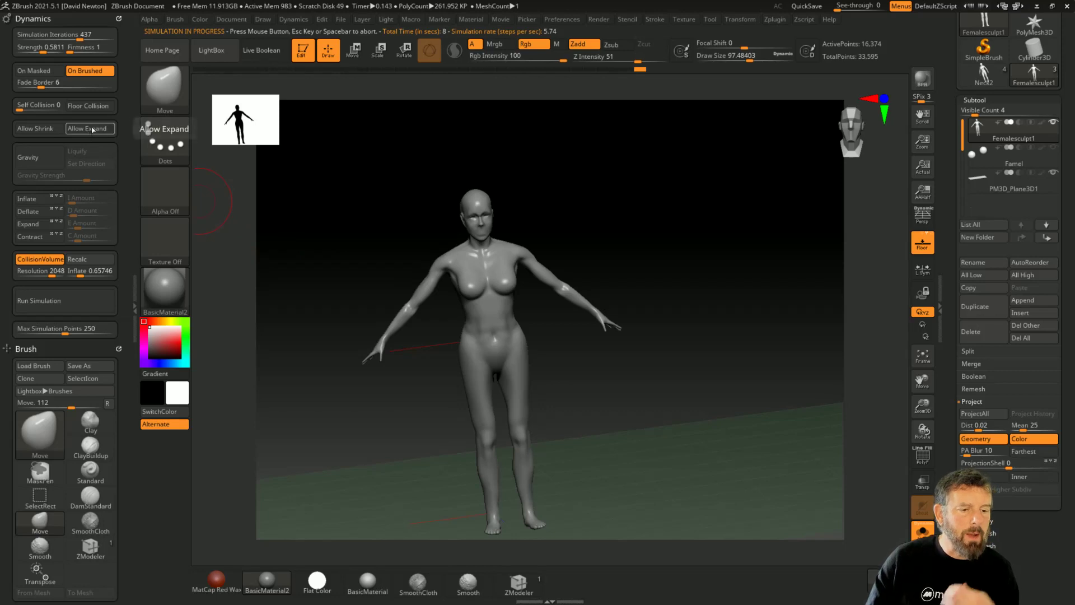
click(977, 178)
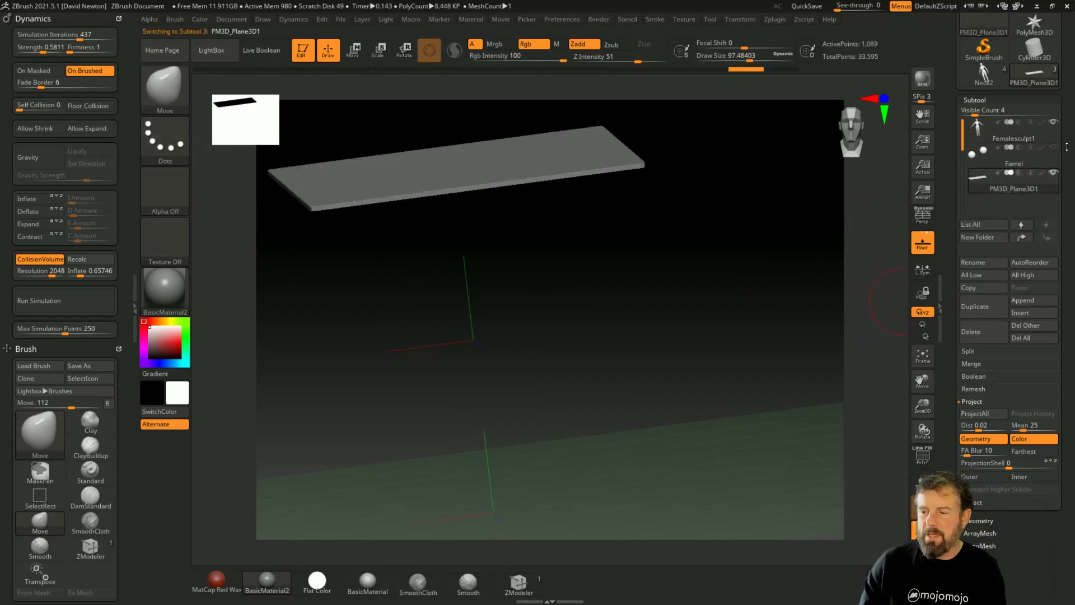
Turn Solo off, enable Gravity, and test a cloth drop of the plane, then undo it
click(919, 530)
drag(628, 384, 648, 385)
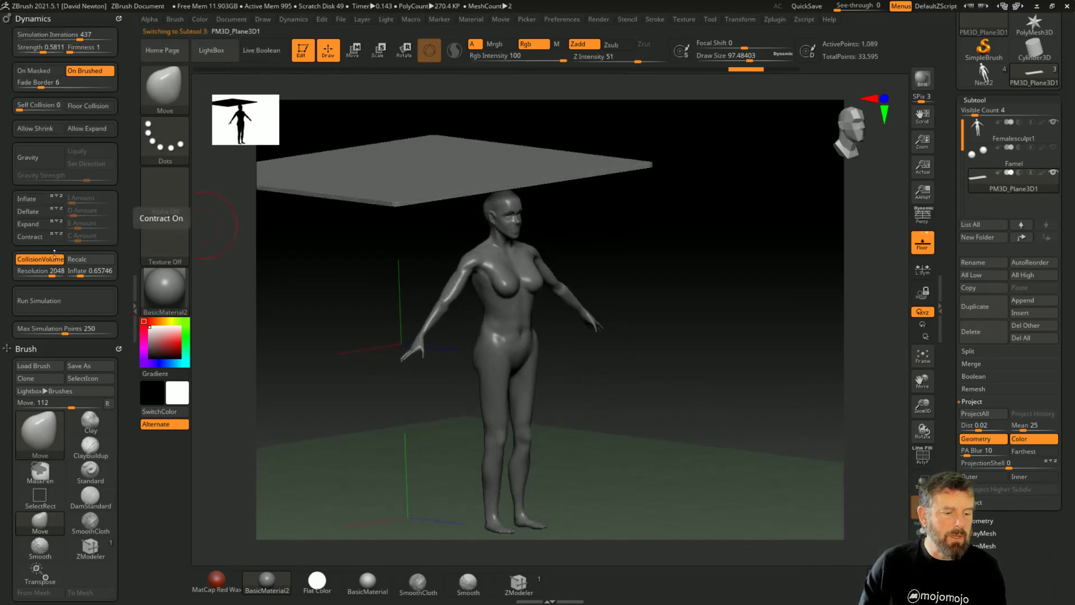
click(38, 158)
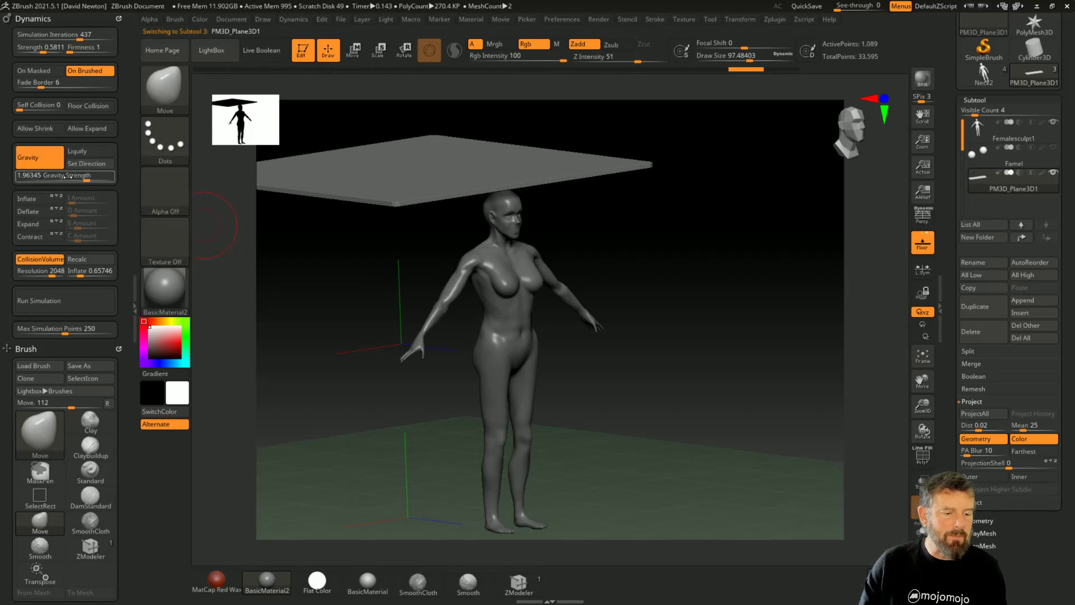
click(49, 304)
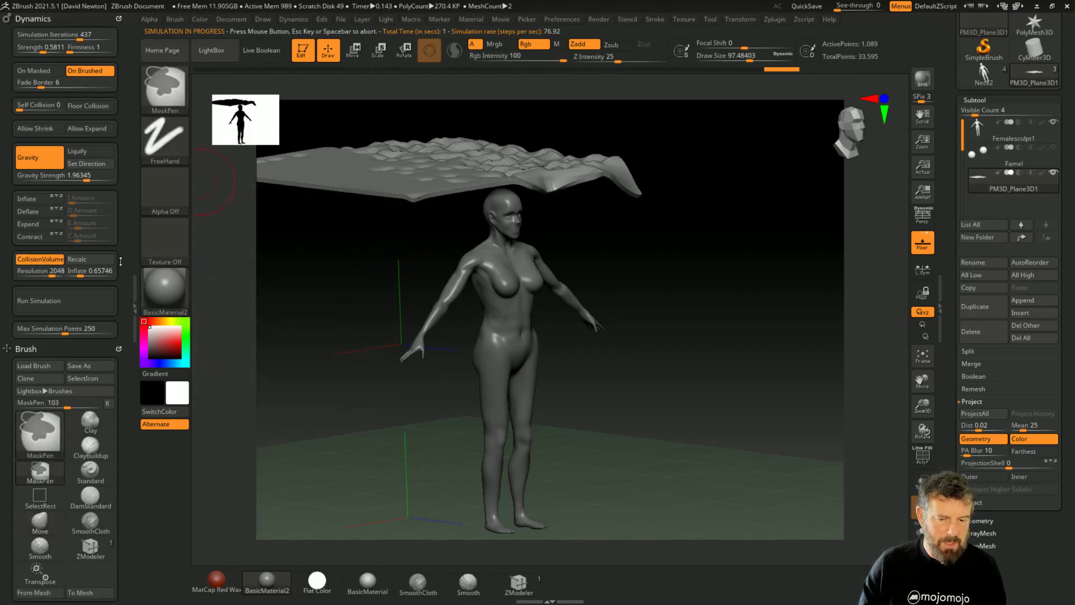
key(ctrl+z)
Recalc the collision volume, move the plane over the head, and rerun the drape
click(89, 261)
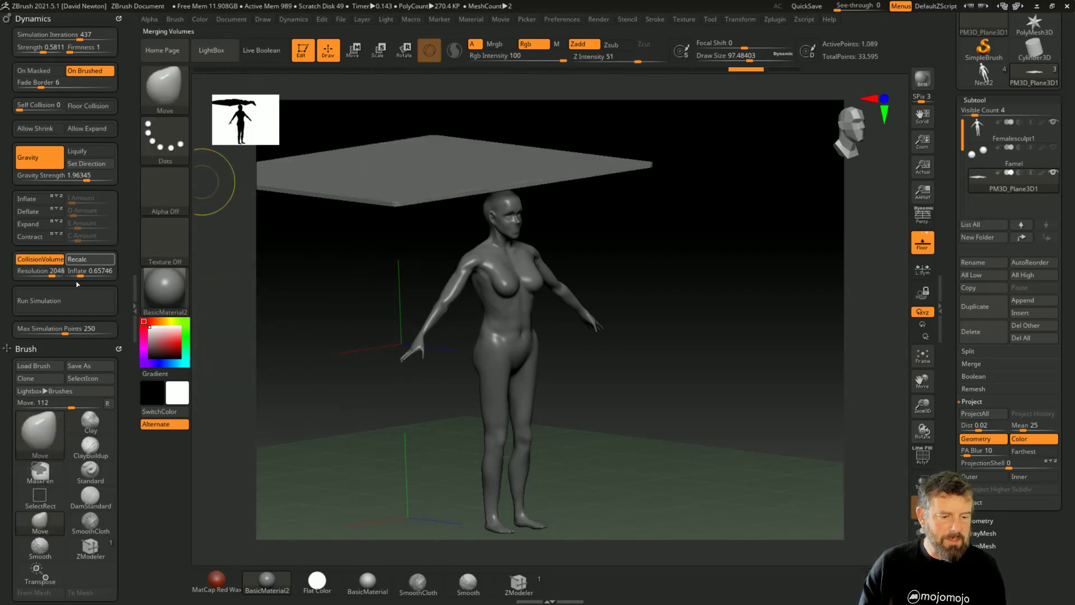
click(56, 303)
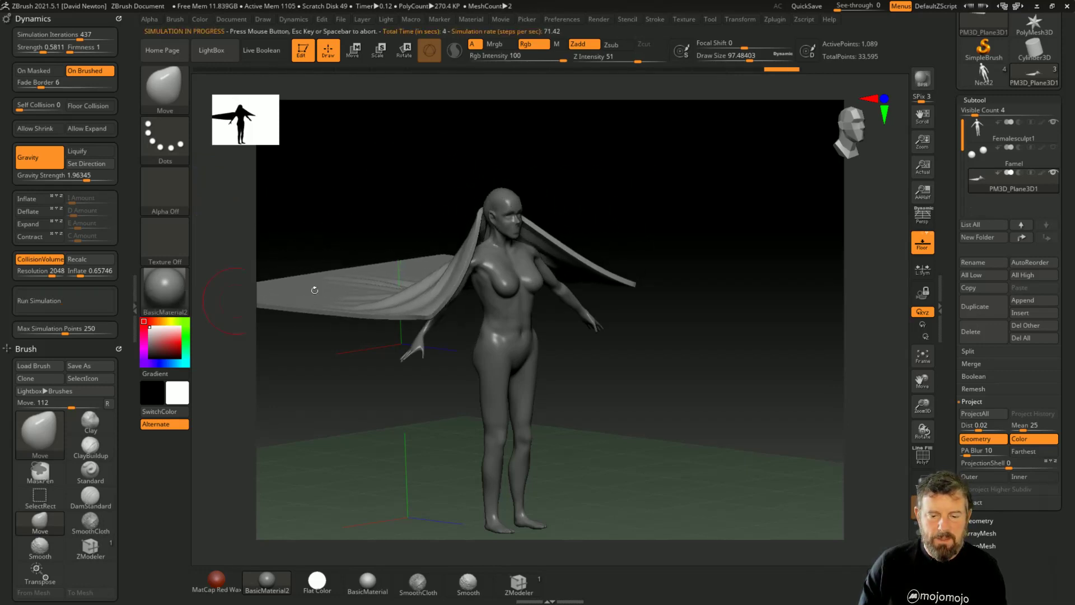
key(ctrl+z)
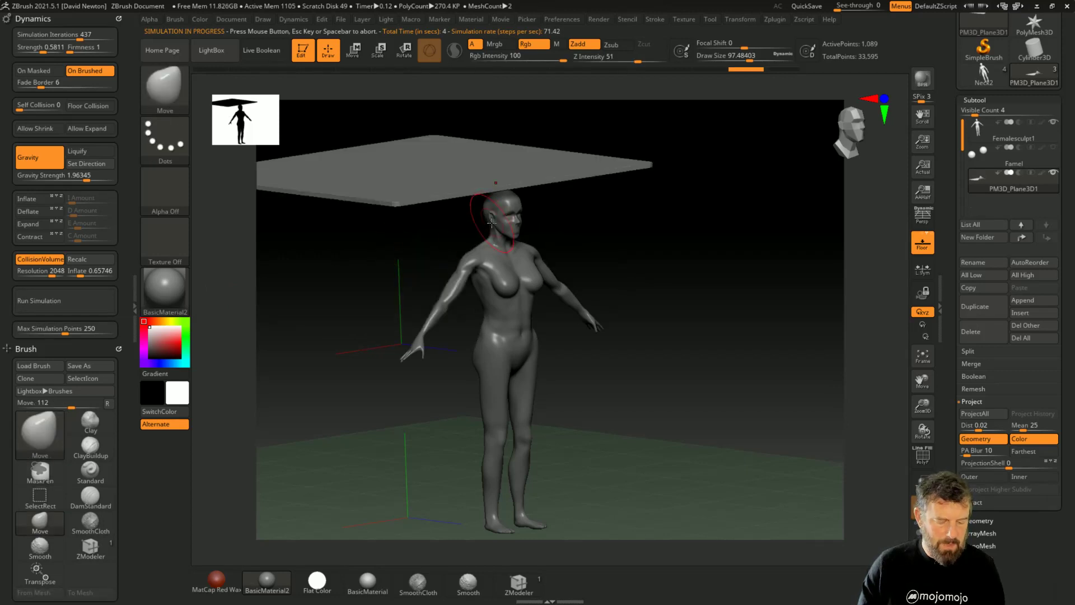
key(w)
drag(370, 165, 451, 175)
click(69, 302)
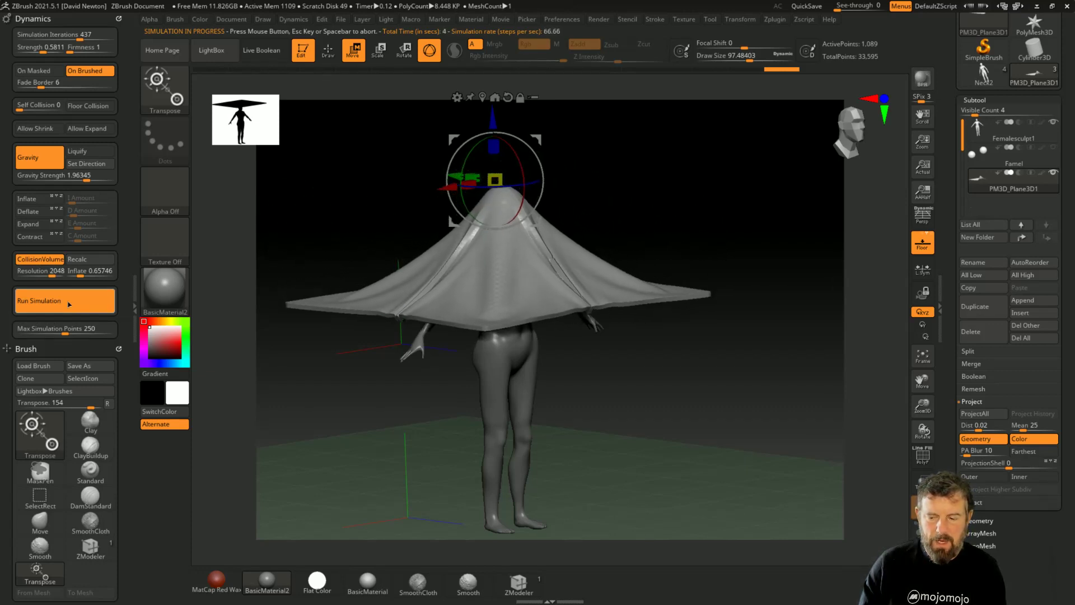
Set SmoothSubdiv to 2 in Tool > Geometry and undo the drape to the flat plane
click(984, 520)
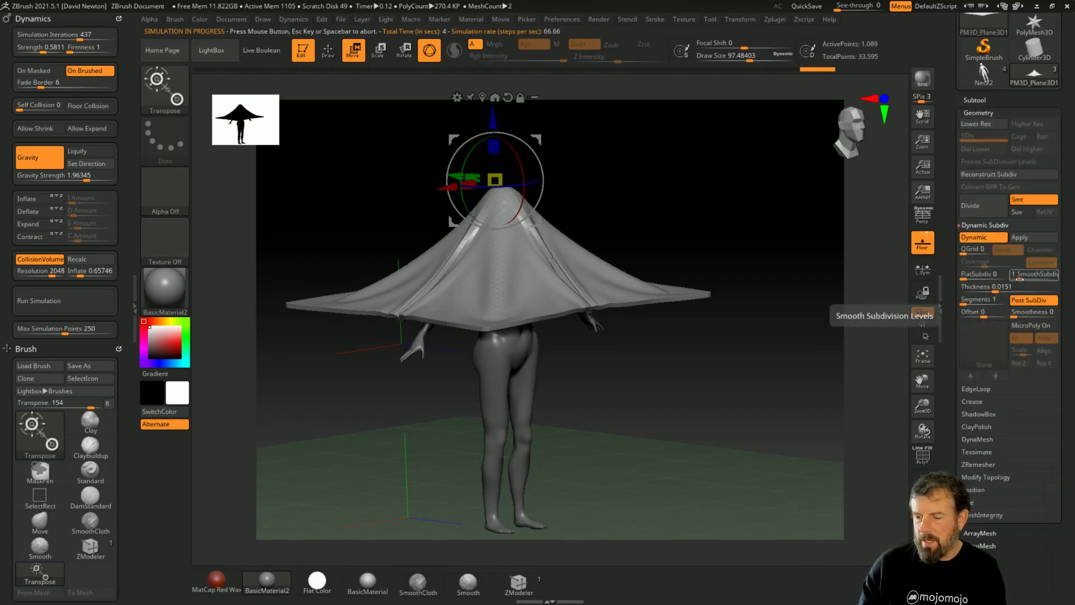
click(1024, 279)
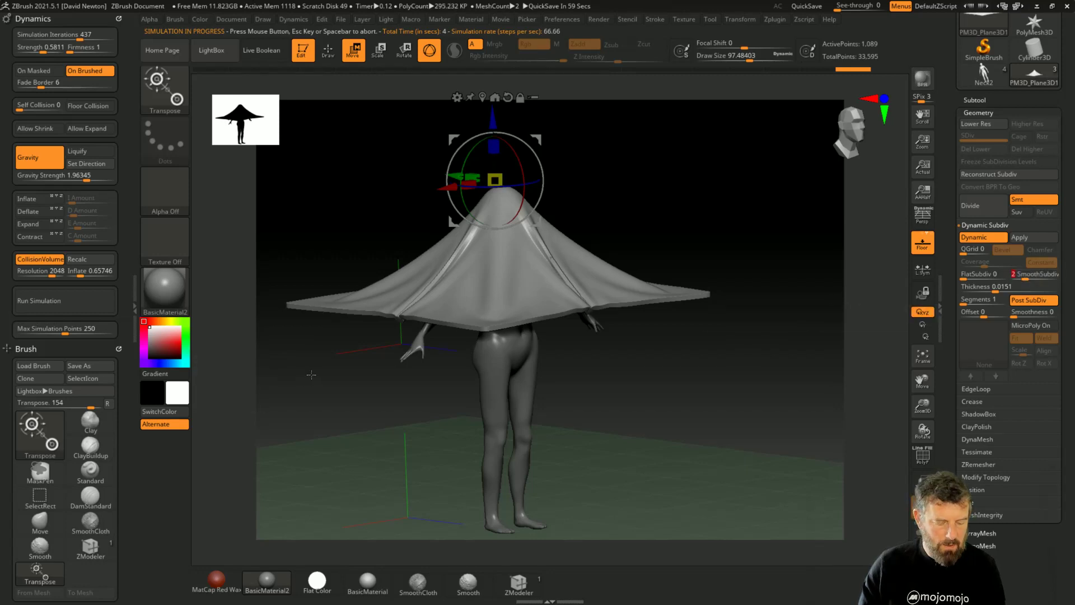
key(ctrl)
key(ctrl+z)
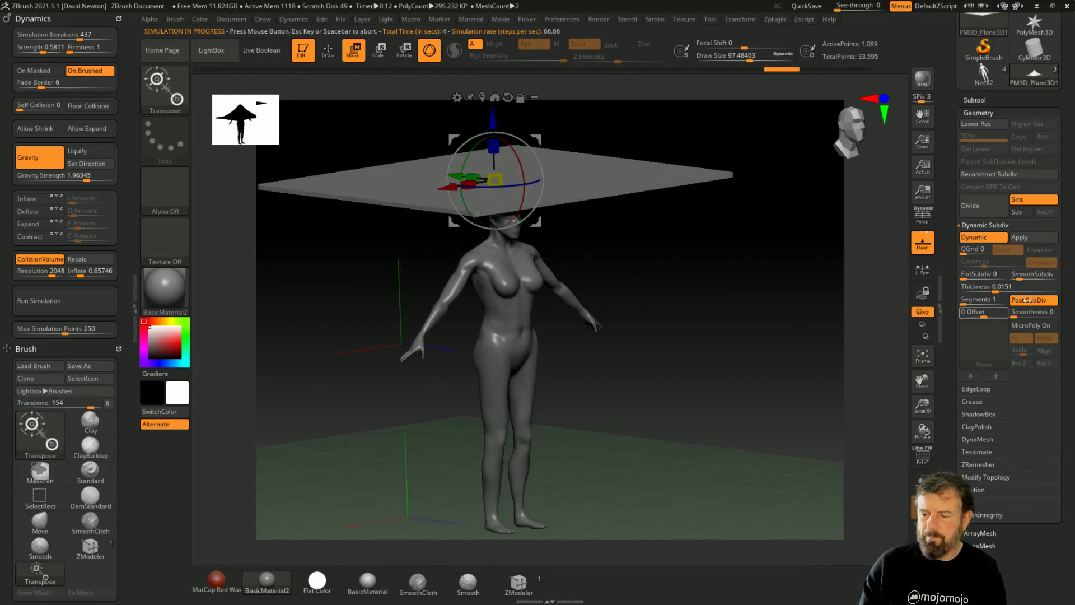
Rerun the drape with SmoothSubdiv 1, undo it, and list T brushes in the brush picker
click(1018, 275)
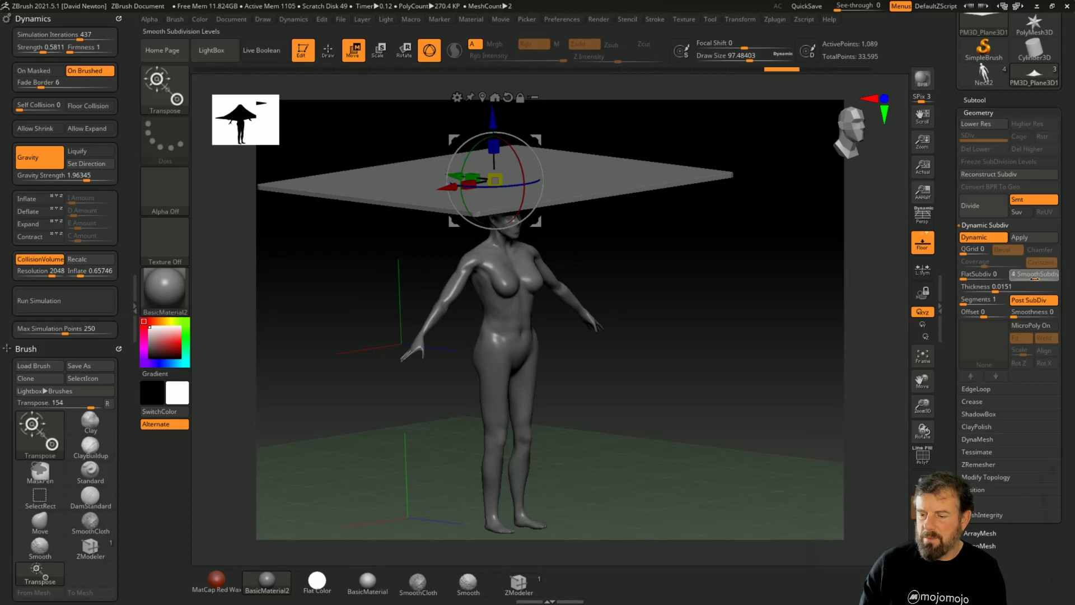
click(58, 298)
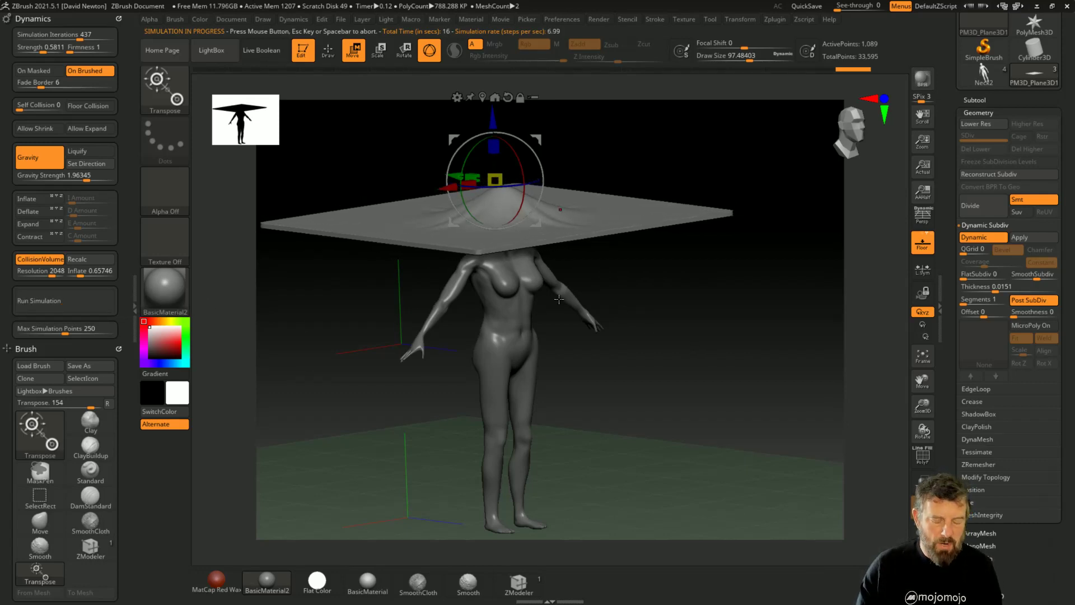
key(ctrl+z)
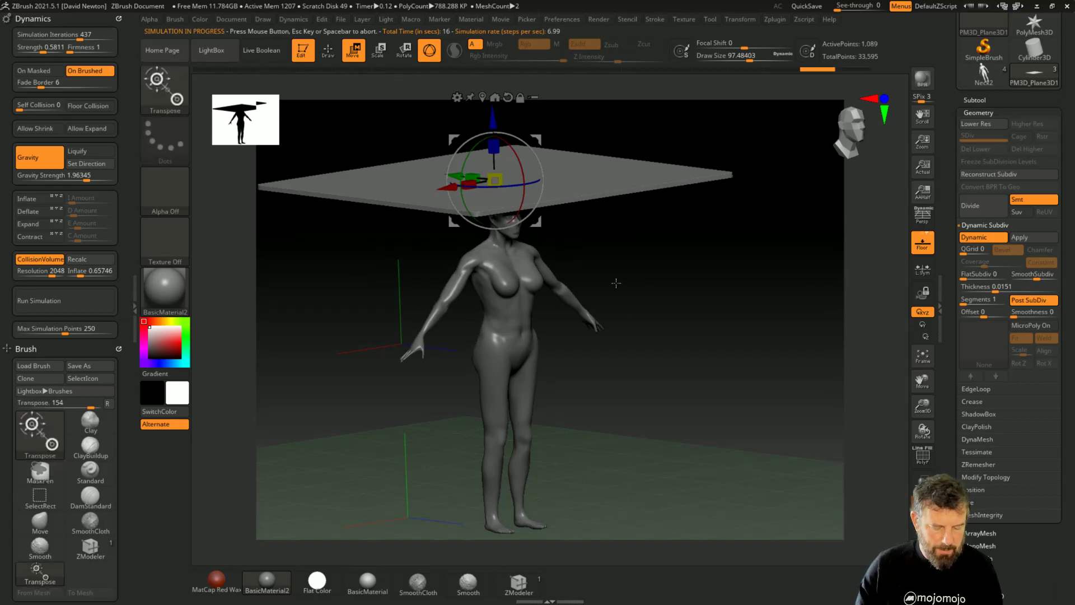
key(b)
key(t)
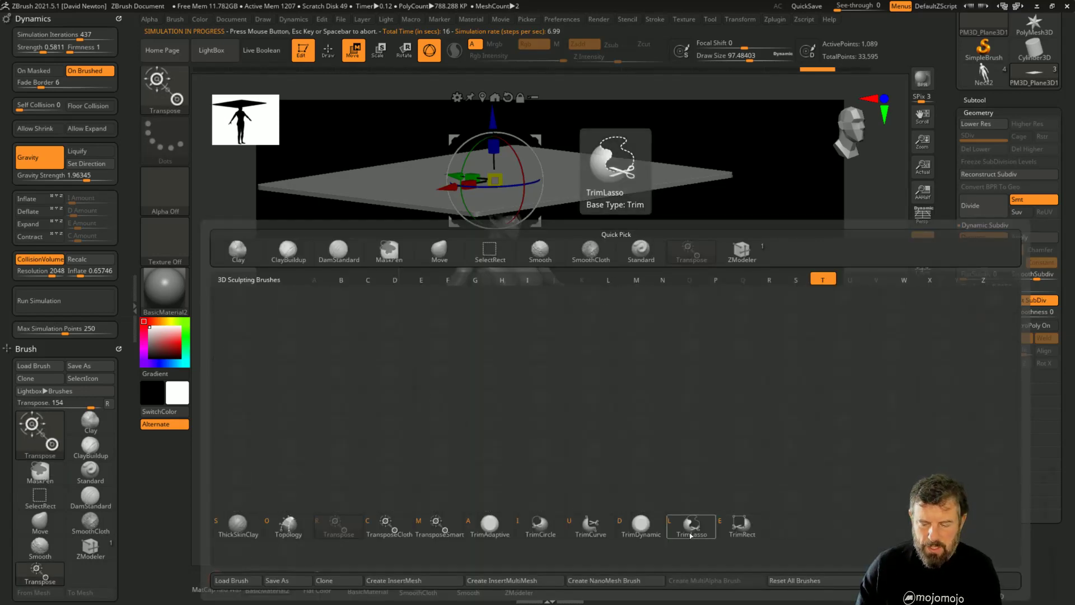
Pick TransposeCloth and pull the plane down onto the head, undoing the first attempt
click(387, 525)
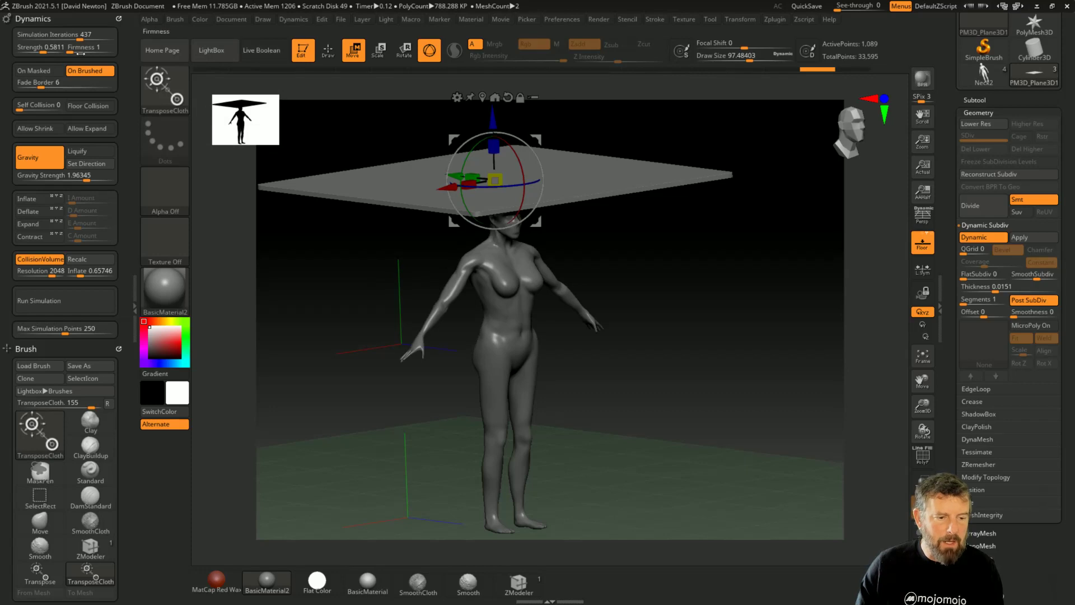
drag(493, 119, 465, 305)
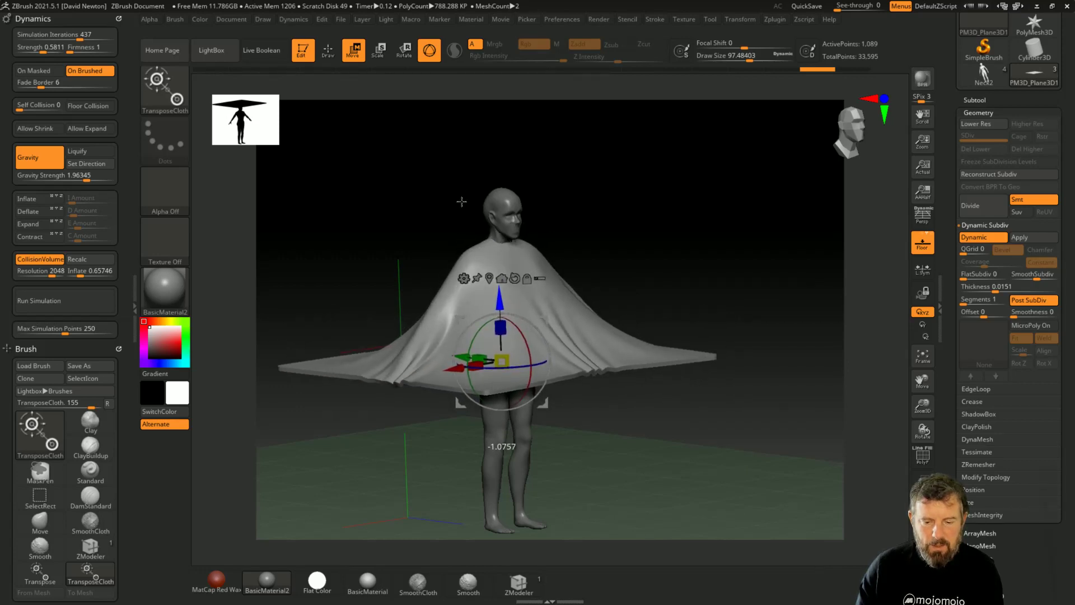
drag(461, 201, 471, 322)
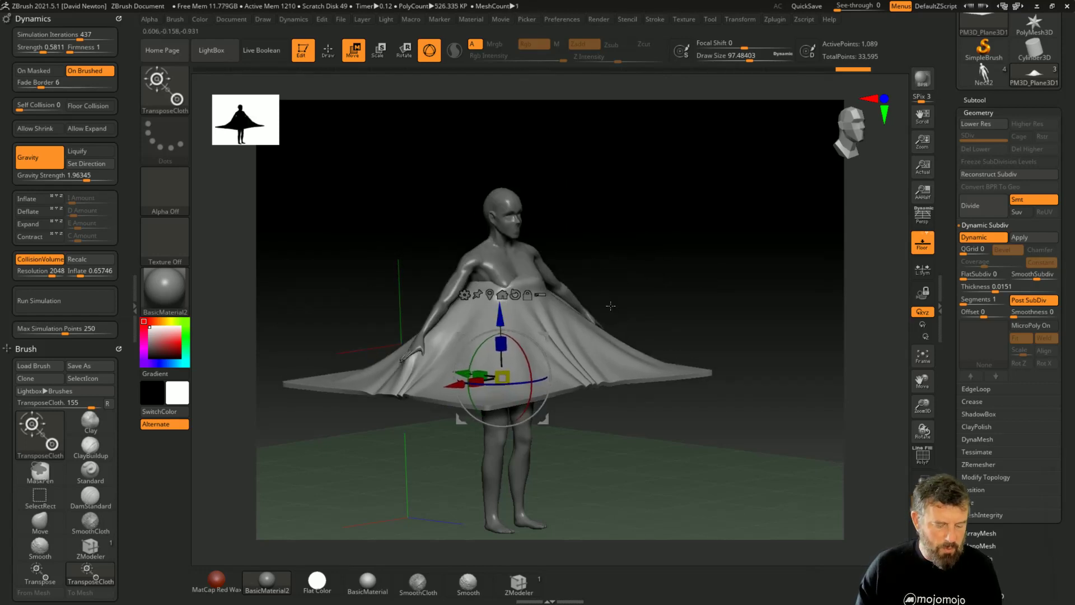
key(ctrl+z)
Pull the plane lower over the head, run the drape simulation, and raise SmoothSubdiv to 3
alt+drag(682, 261, 677, 311)
drag(487, 163, 488, 238)
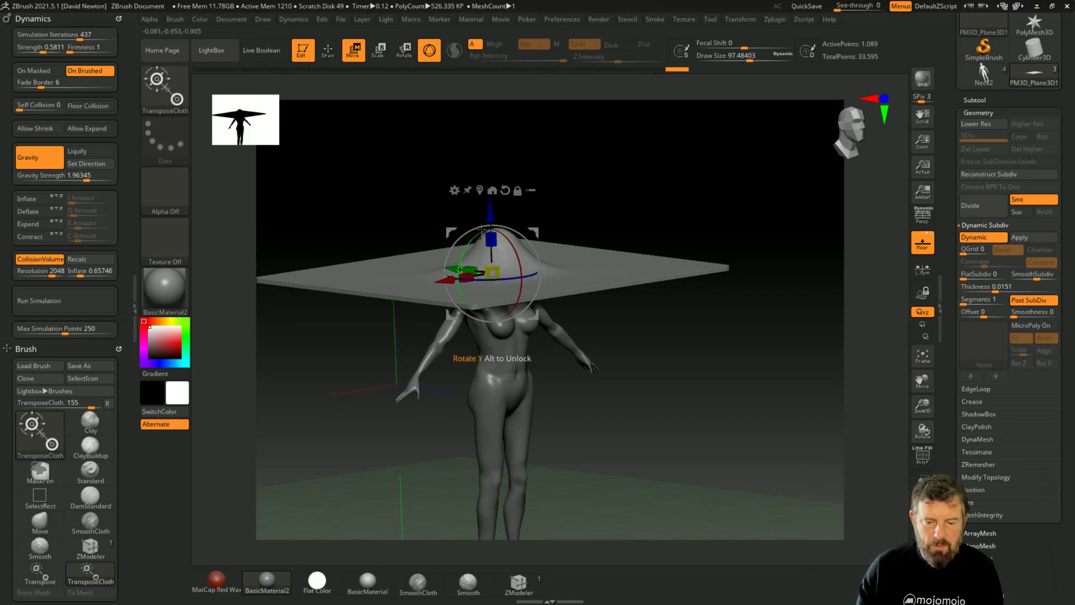
drag(490, 213, 487, 278)
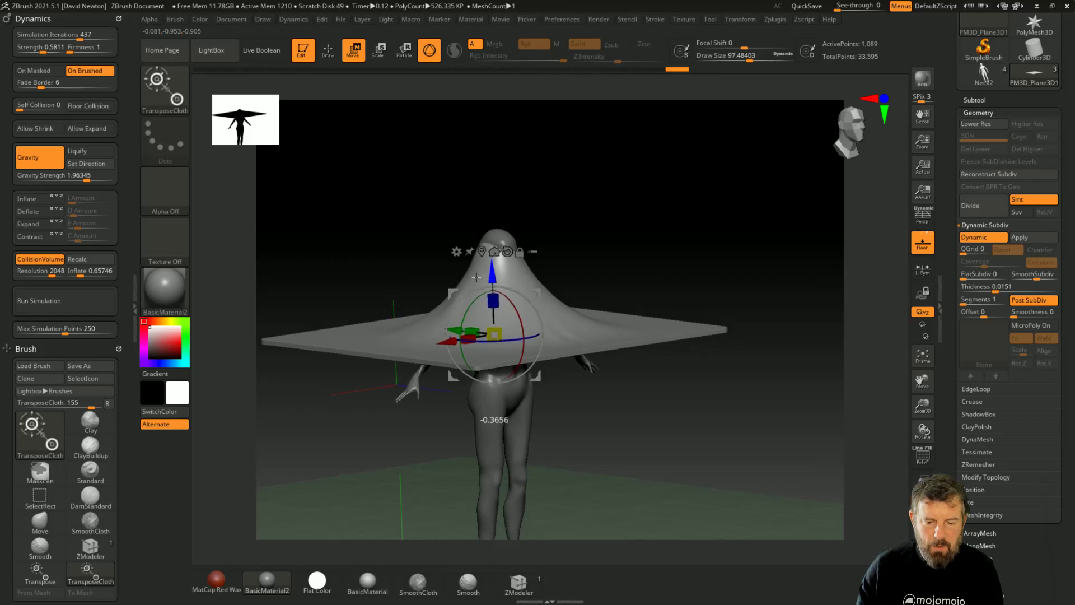
click(60, 301)
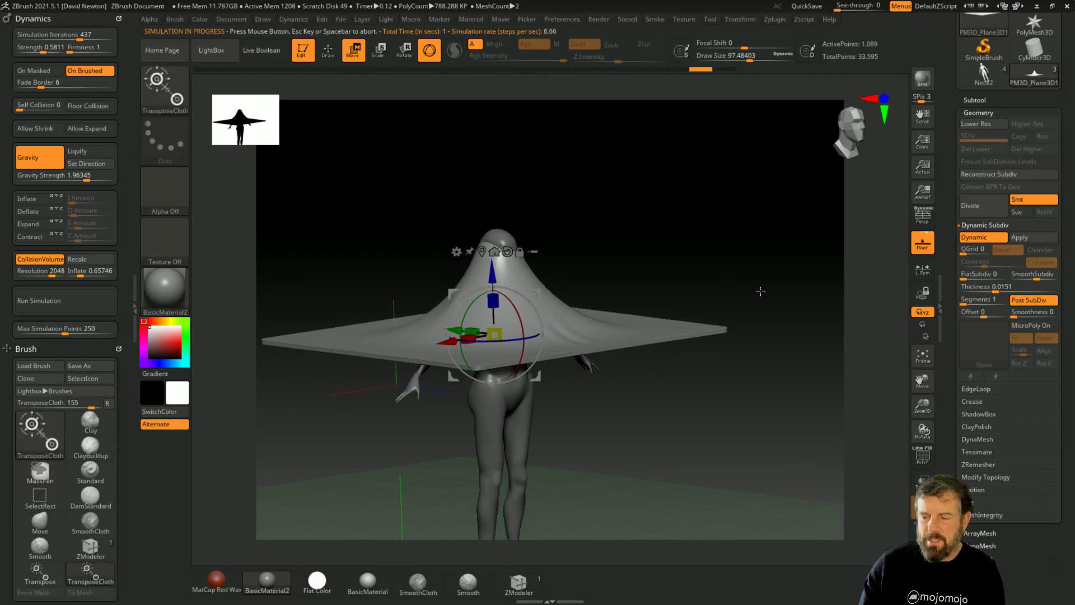
drag(1037, 280, 1023, 277)
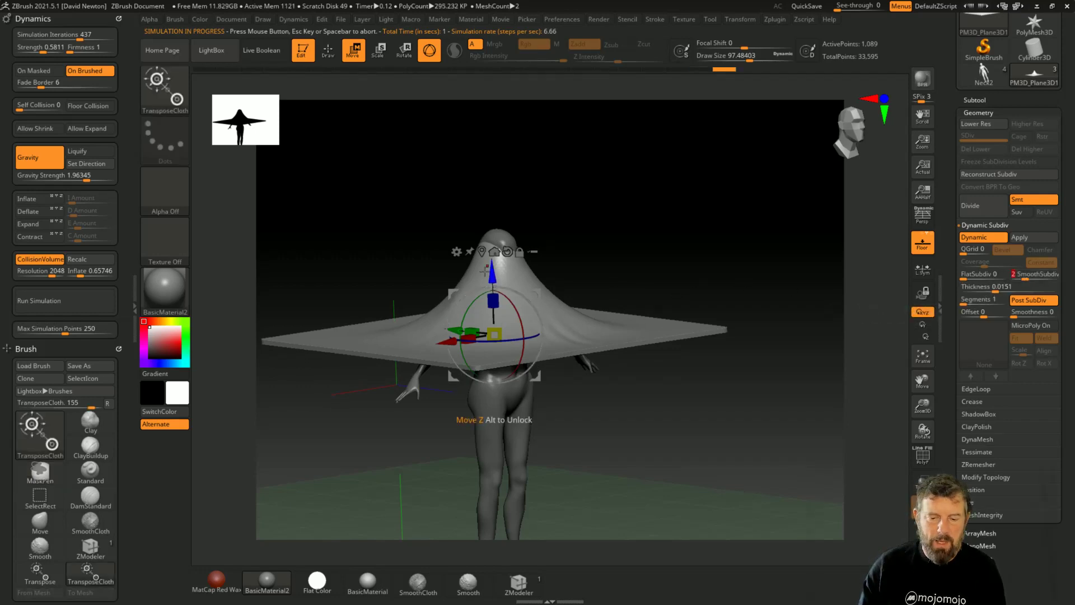
Reset the sheet flat, return SmoothSubdiv to 2, and run the cloth drape again
key(ctrl+z)
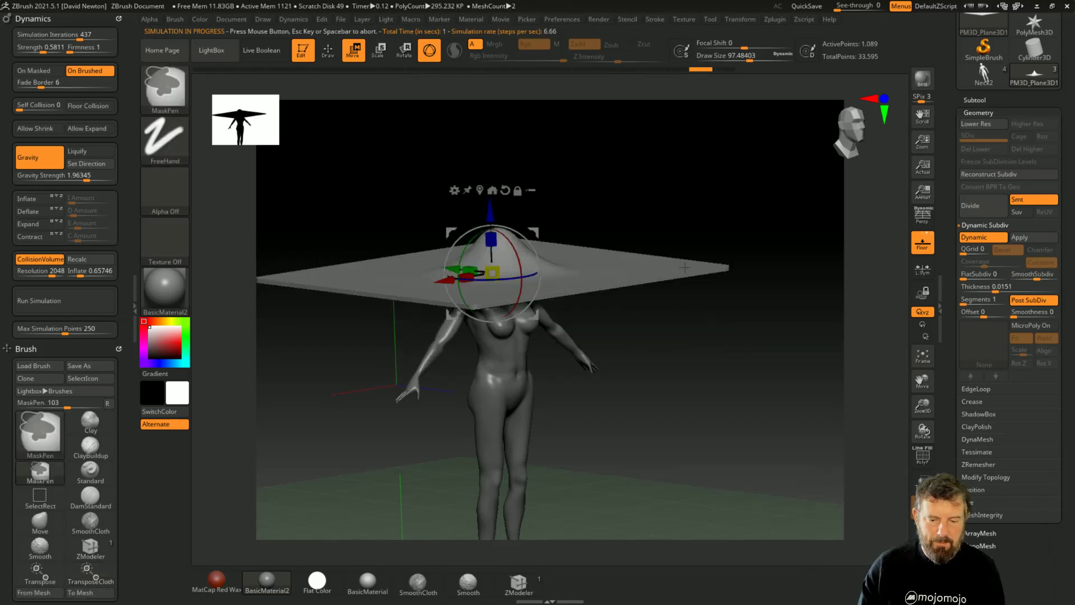
key(ctrl+z)
click(1038, 277)
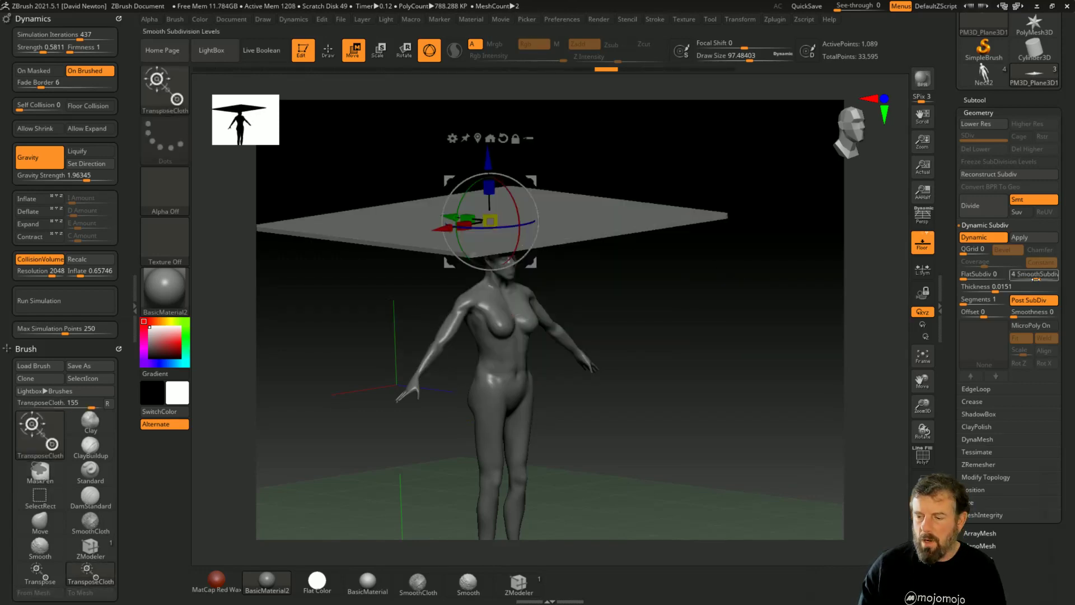
drag(1037, 278, 1025, 279)
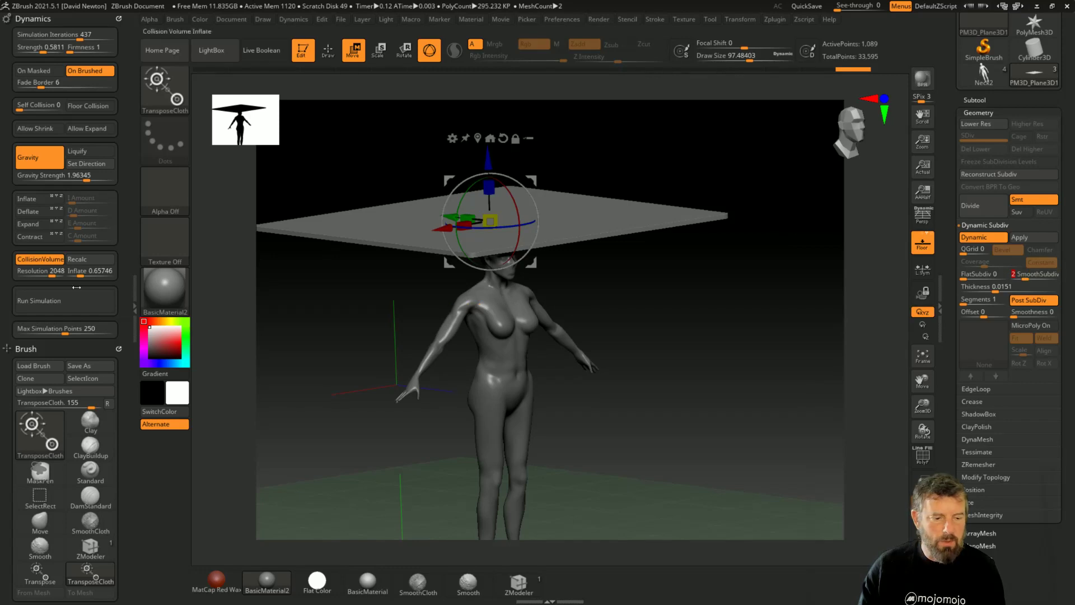
click(60, 305)
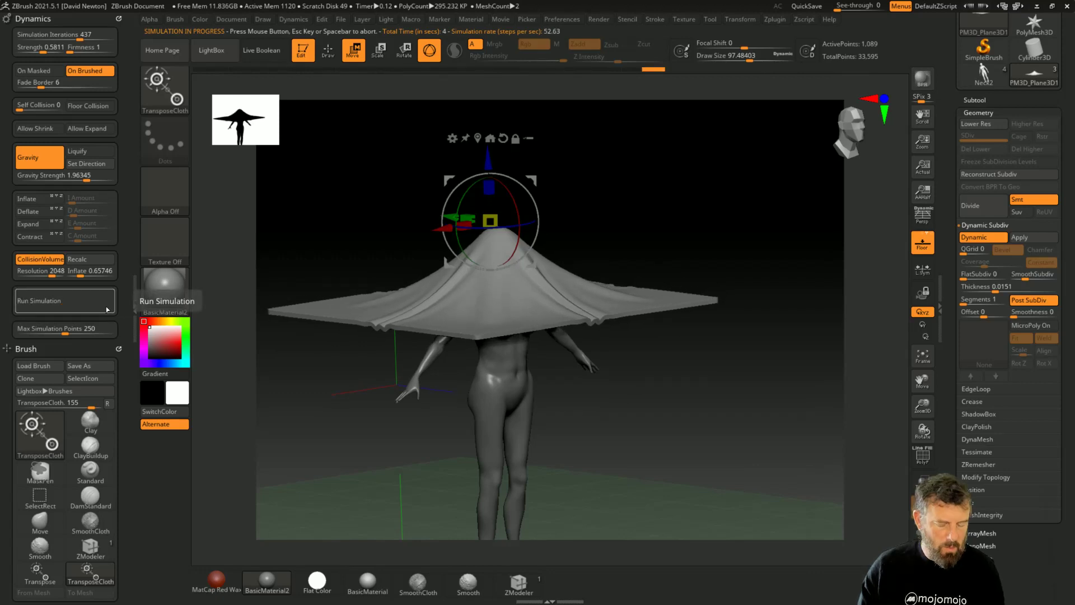
key(ctrl+z)
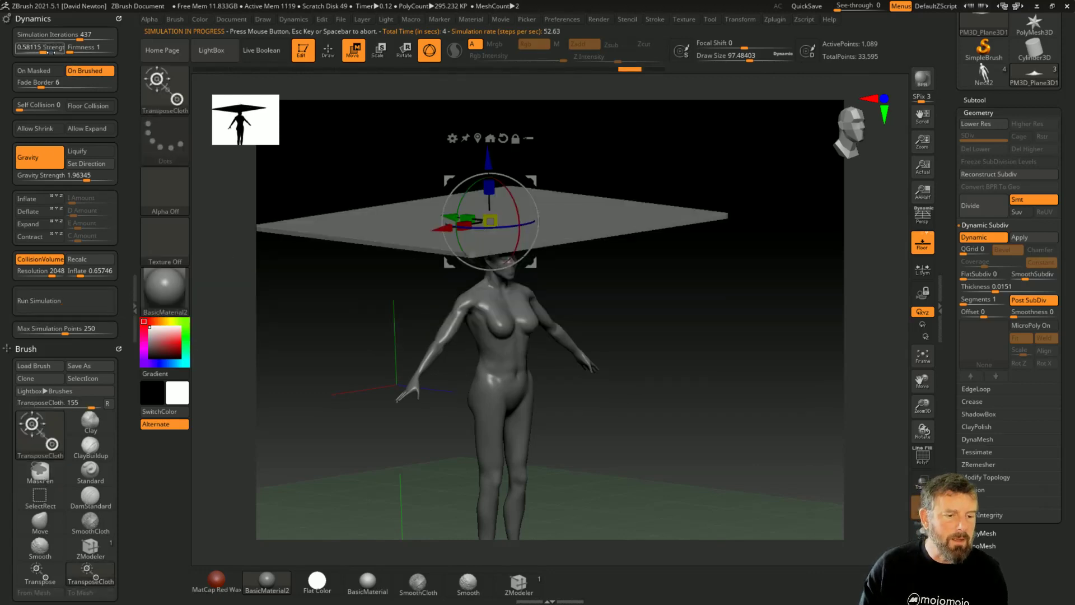
click(49, 307)
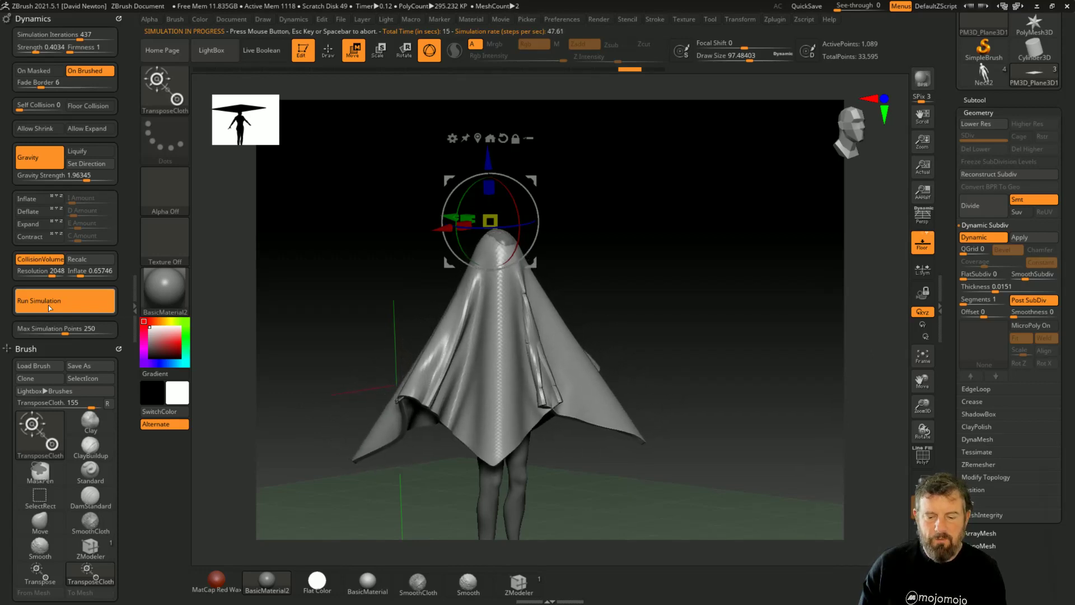
Stop and inspect the drape, enable Self Collision, rerun it, then reset the sheet flat
click(48, 305)
drag(681, 321, 642, 332)
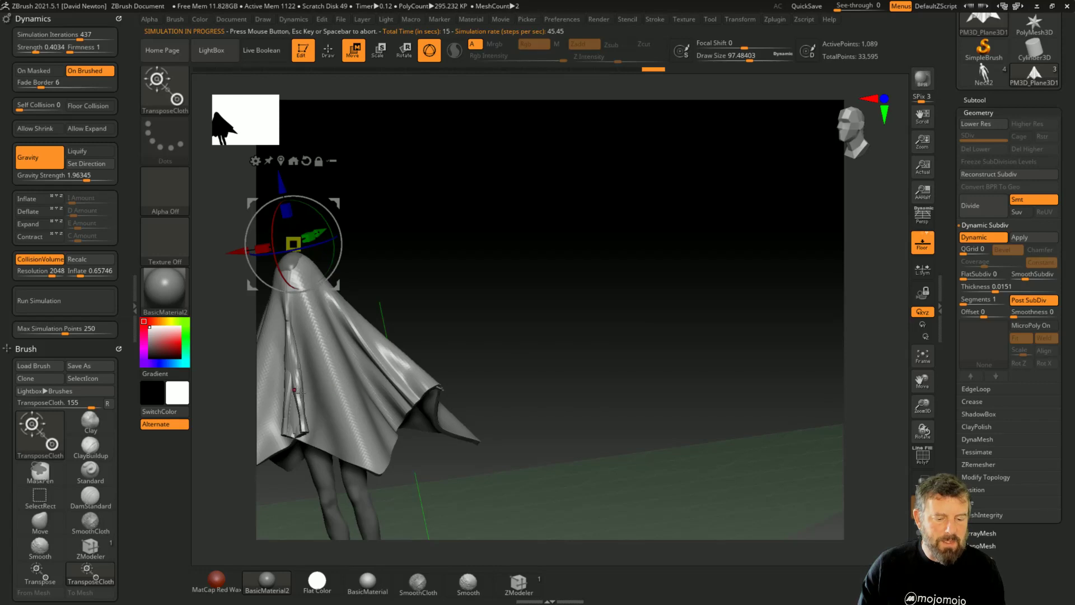
drag(490, 341, 545, 331)
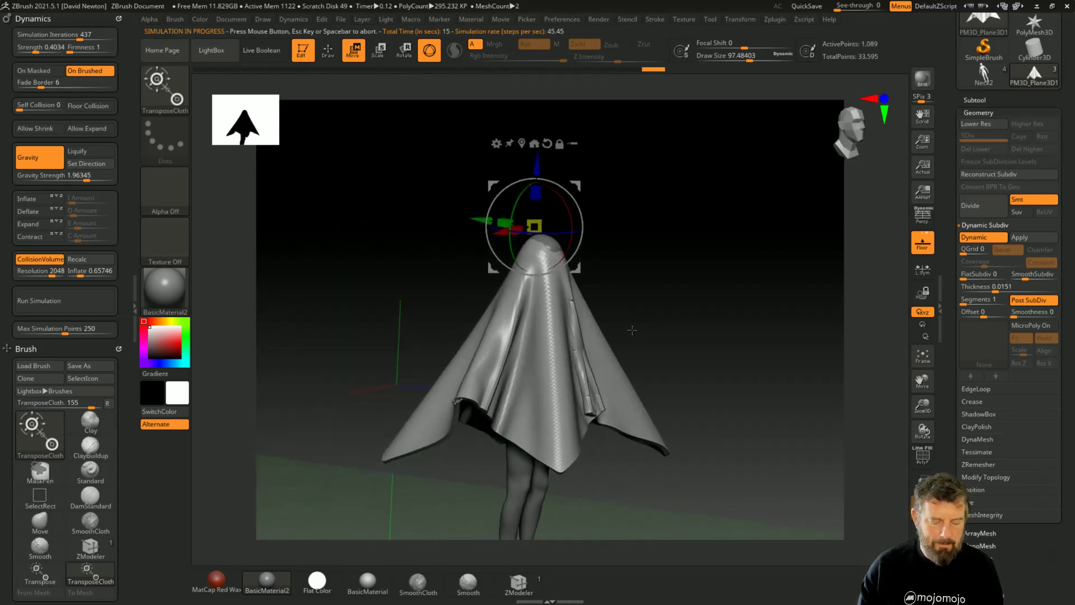
key(ctrl+z)
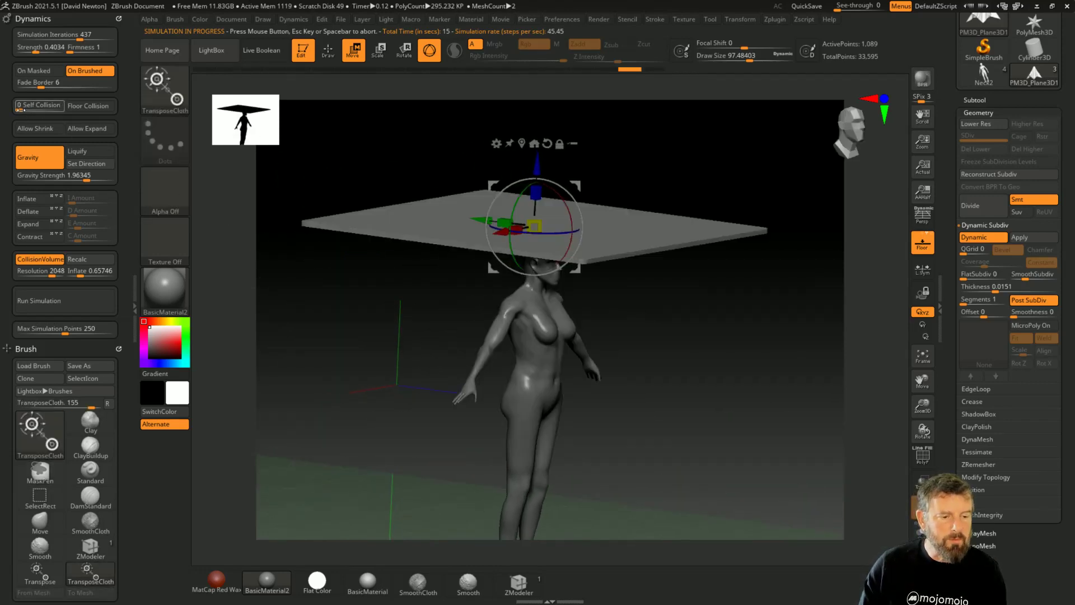
drag(20, 109, 25, 109)
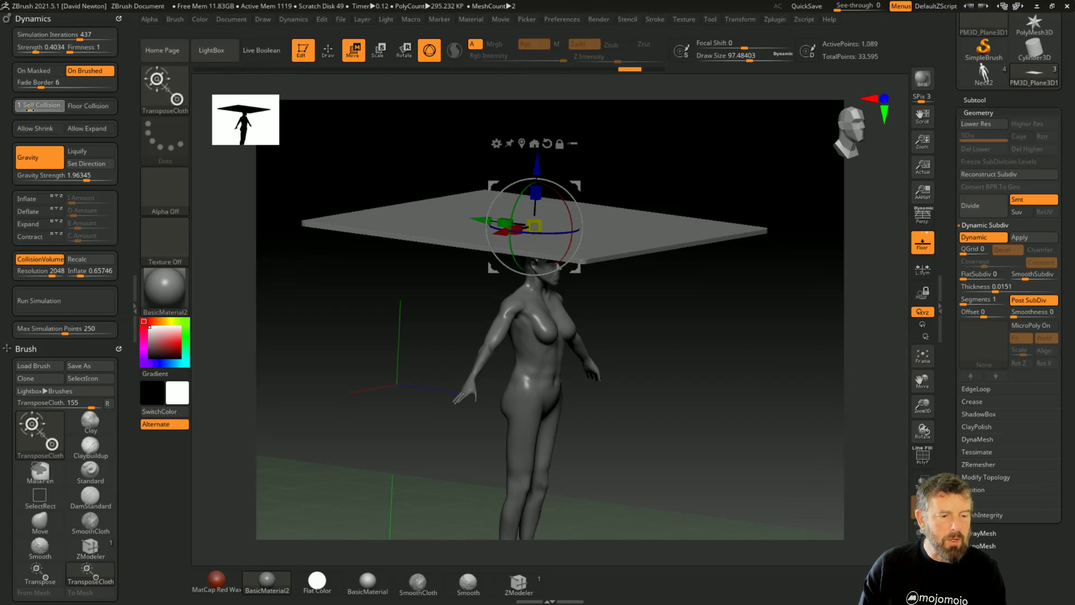
click(52, 303)
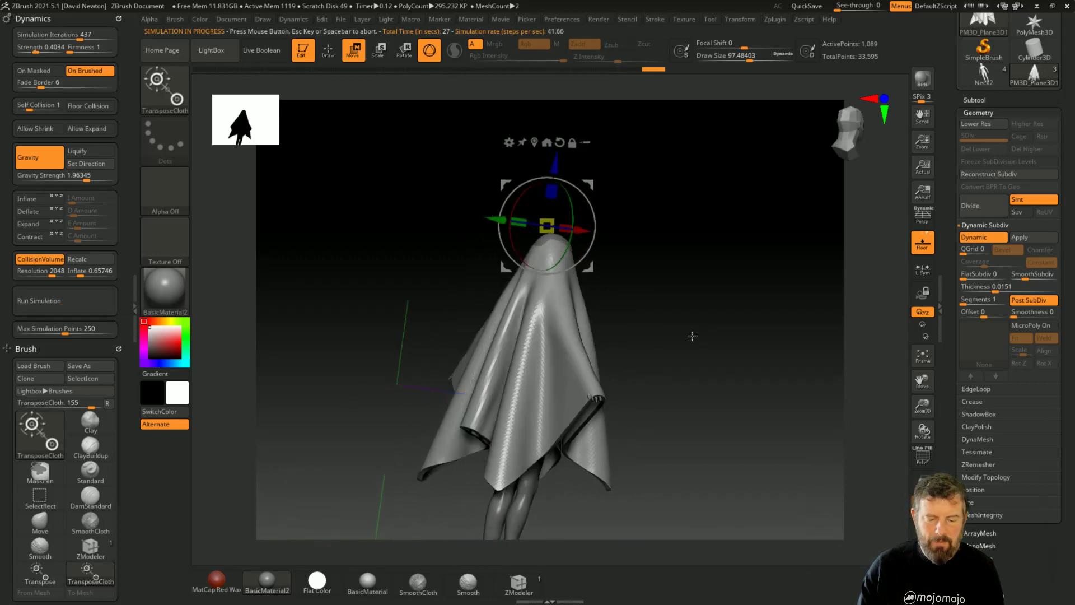
key(ctrl+z)
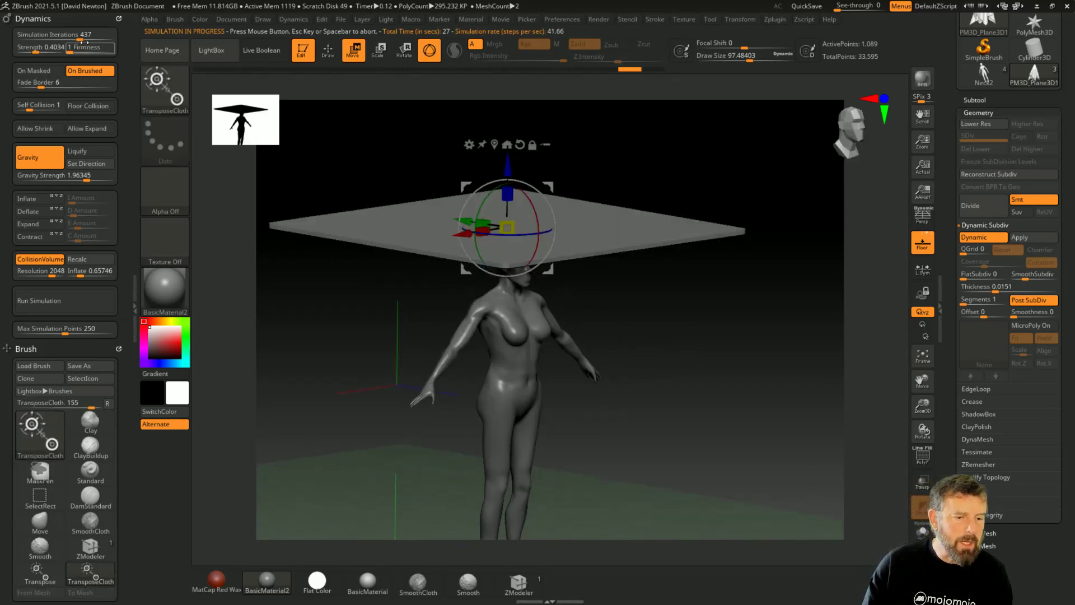
Set Simulation Iterations to 206 and Gravity Strength to 14.59, then run and inspect the drape
drag(84, 37, 60, 37)
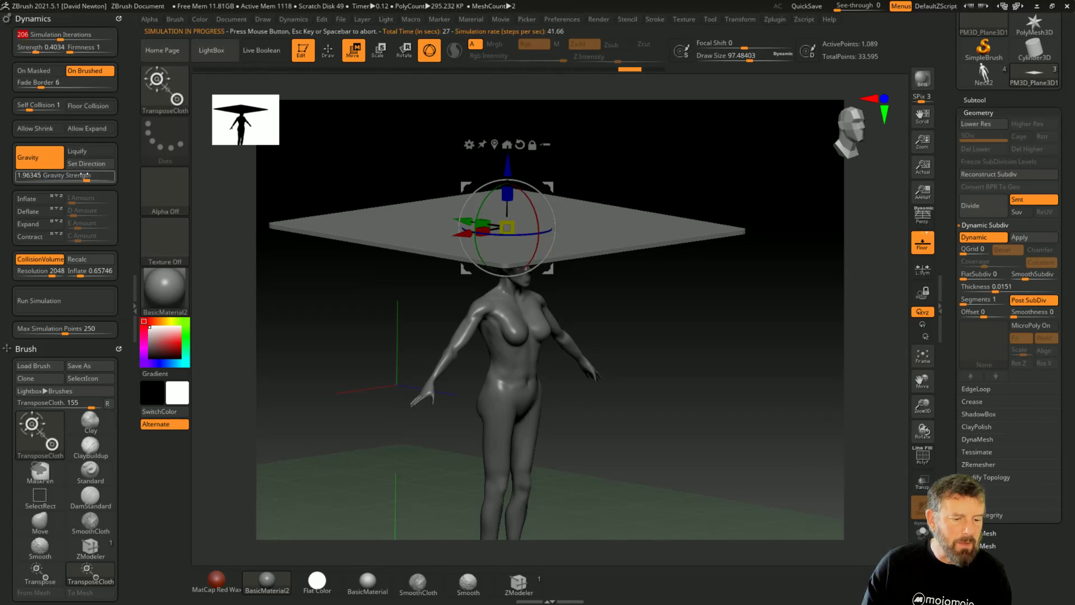
drag(86, 177, 100, 180)
click(73, 304)
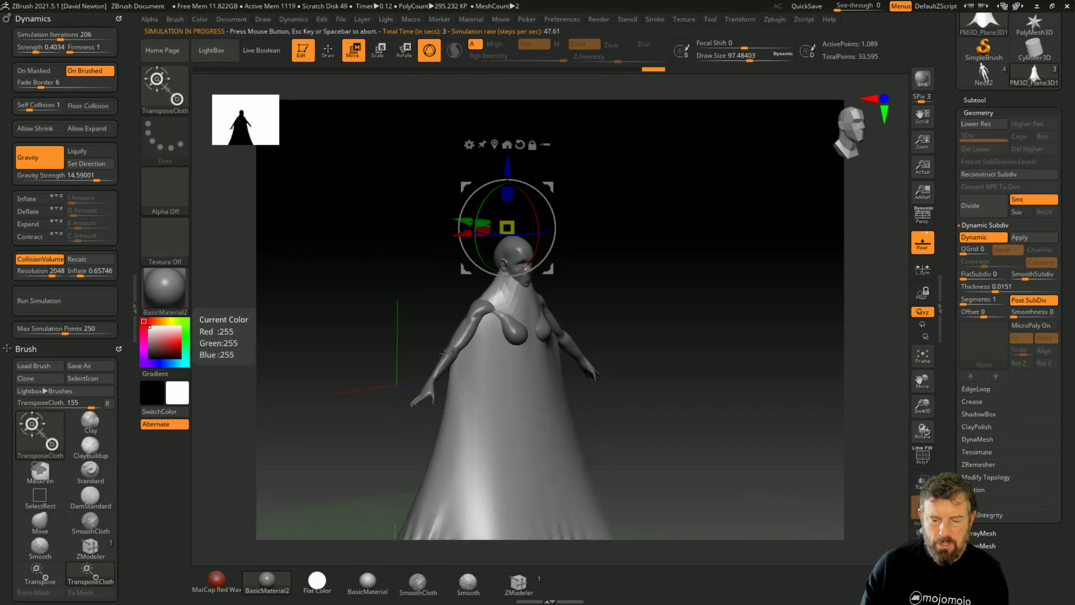
drag(618, 332, 658, 334)
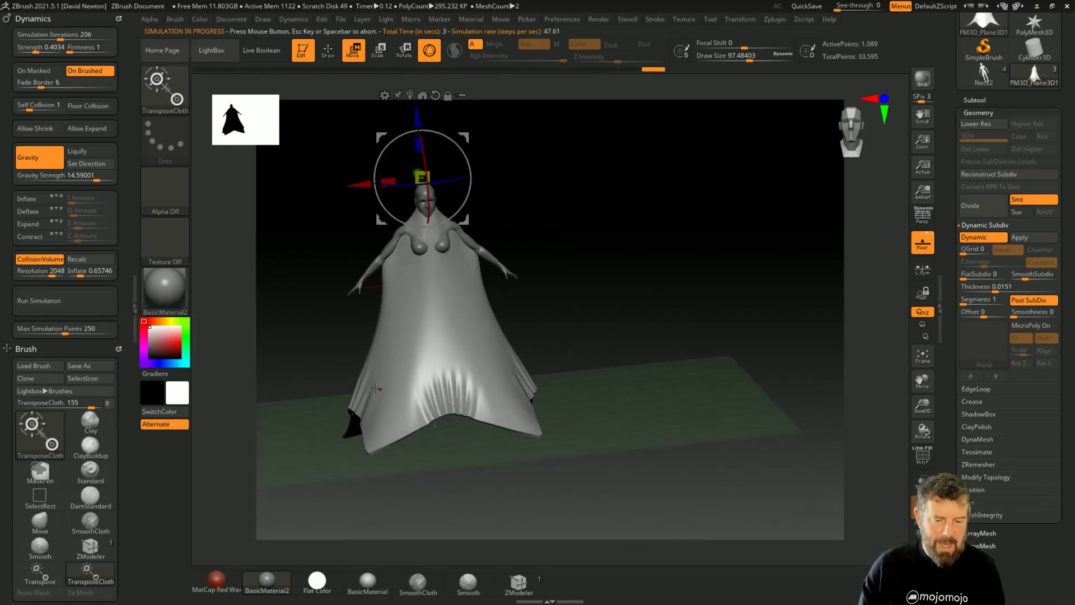
drag(377, 389, 523, 405)
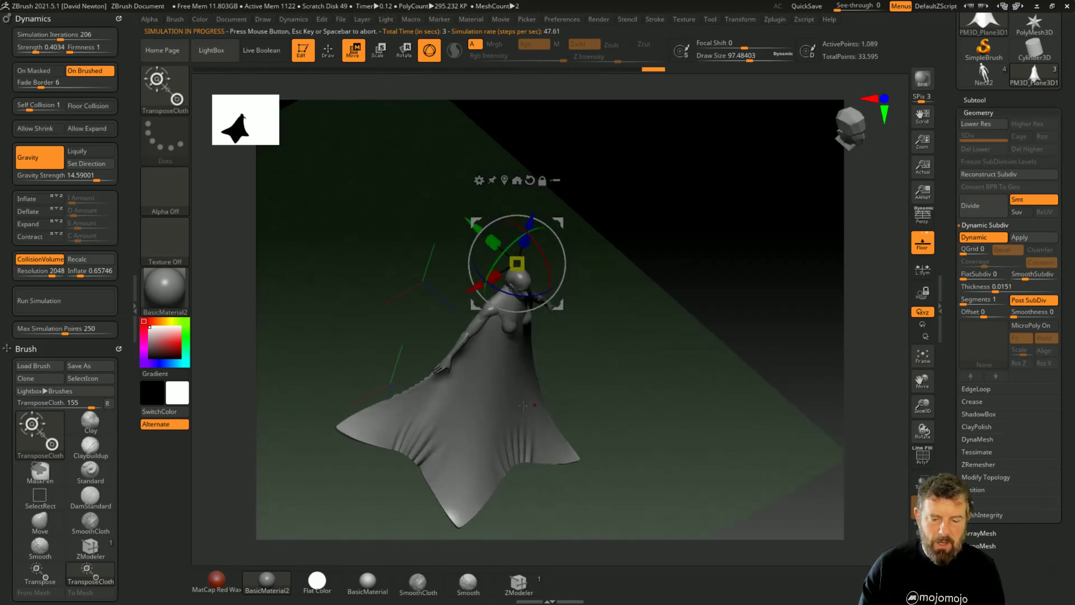
drag(599, 353, 780, 329)
Undo the drape and set Gravity Strength 1.50376 and Simulation Iterations 330
key(ctrl+z)
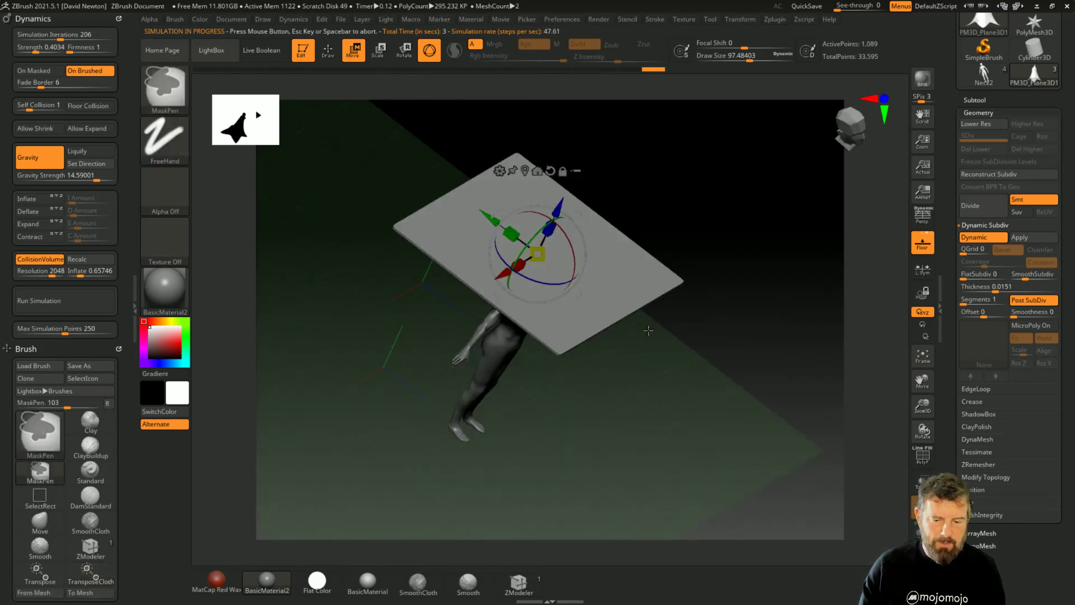
drag(711, 322, 684, 269)
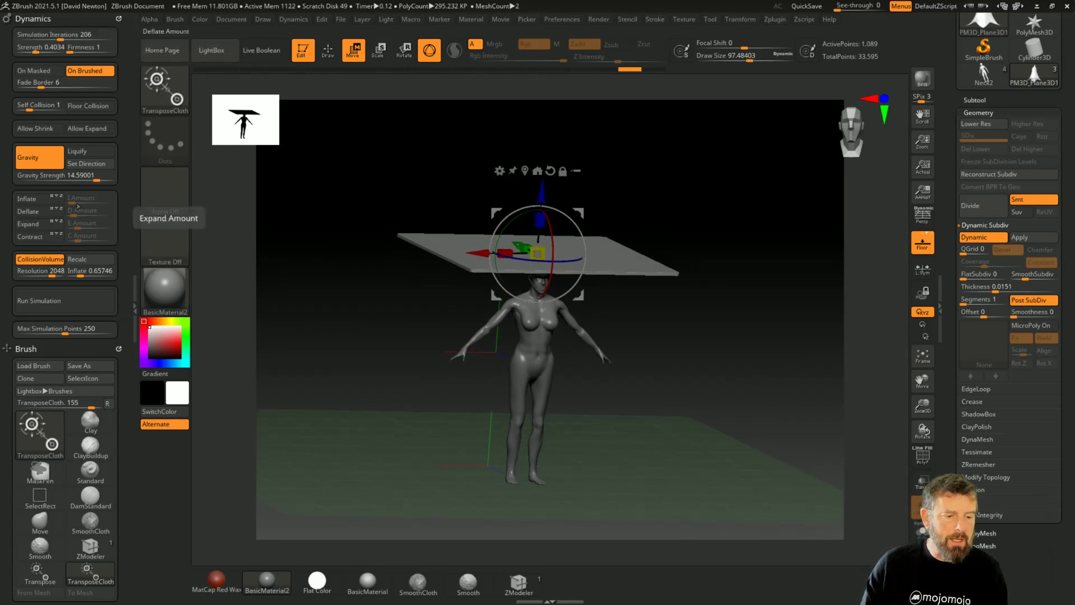
drag(96, 178, 86, 178)
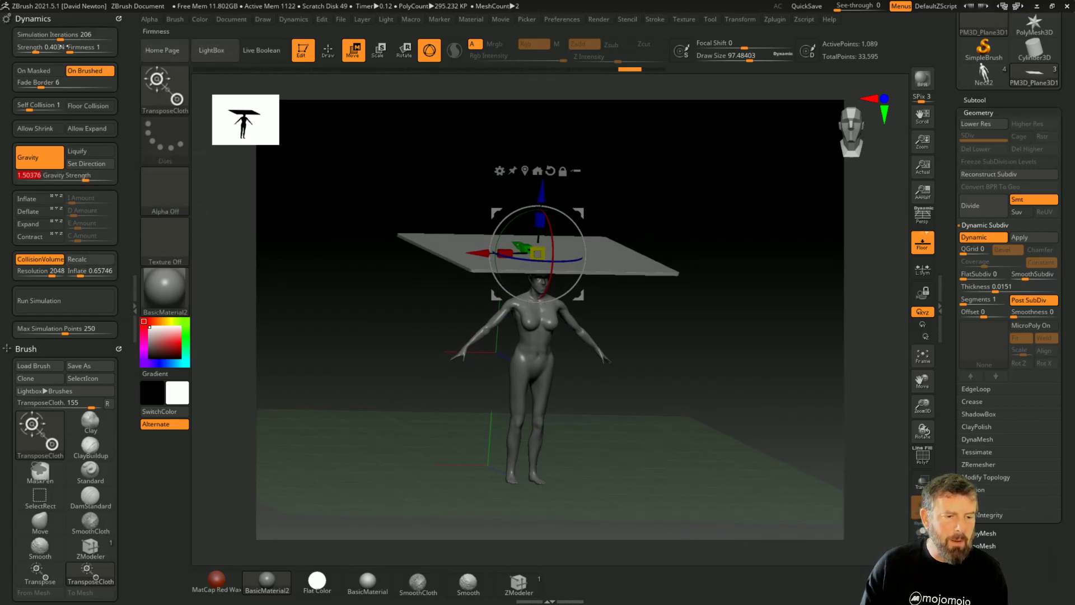
drag(60, 35, 67, 35)
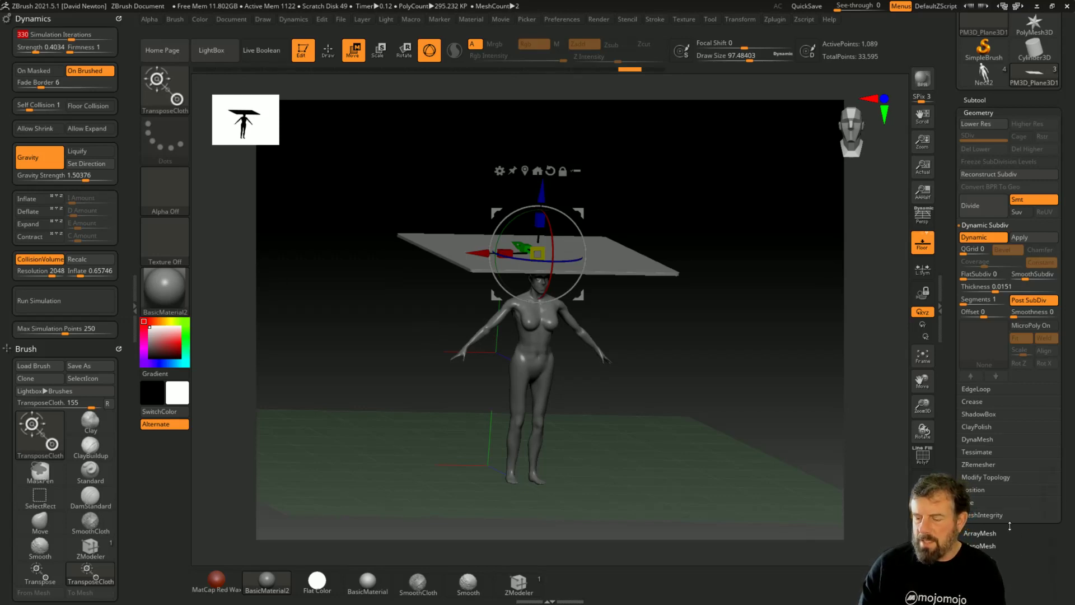
Store the flat plane as a morph target with StoreMT
scroll(1010, 526, down, 5)
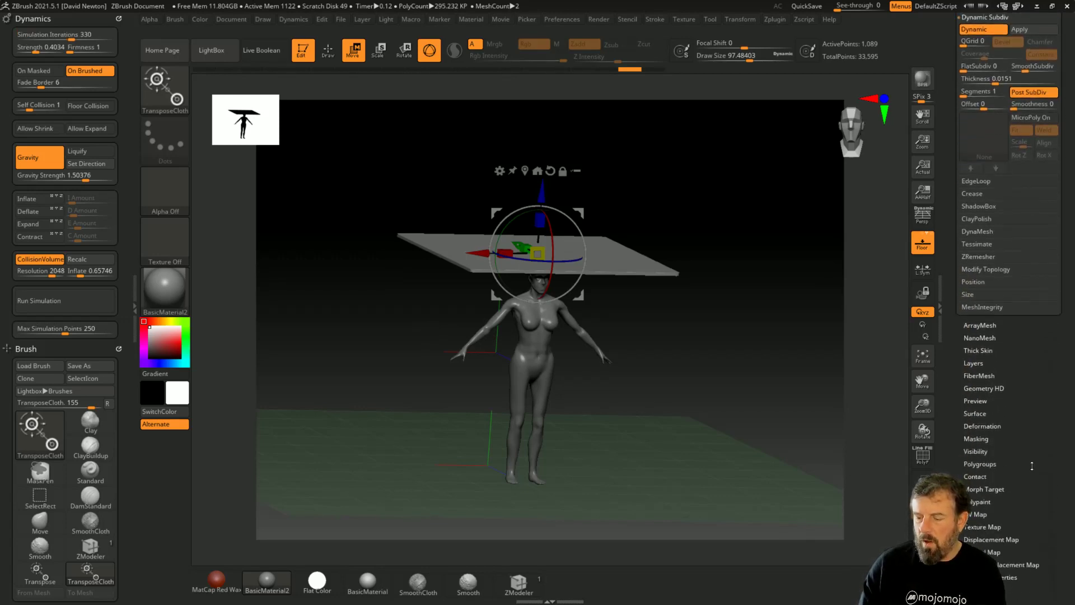
click(983, 489)
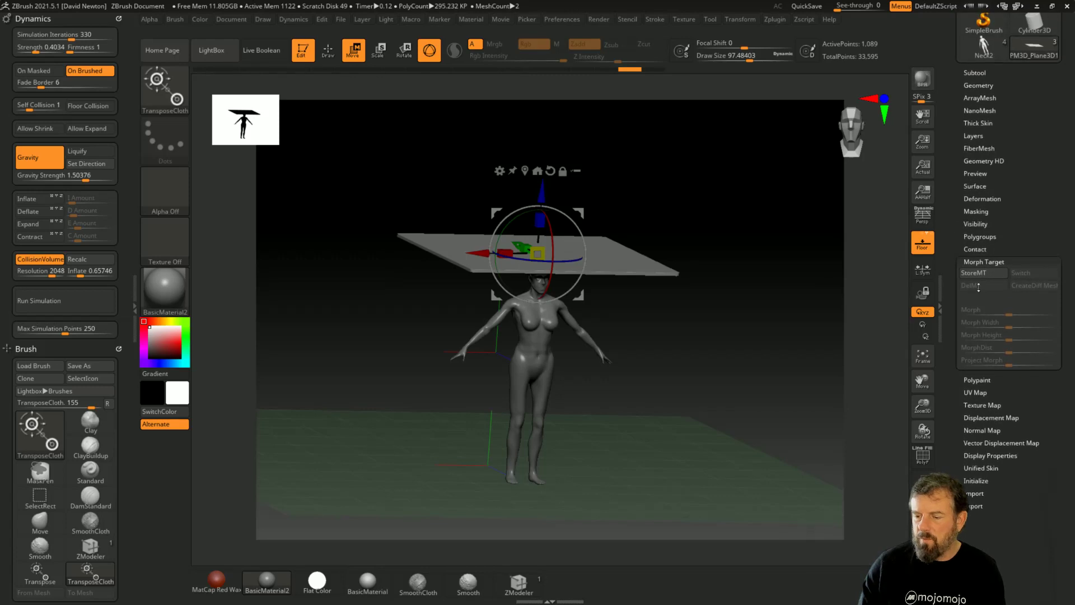
click(977, 273)
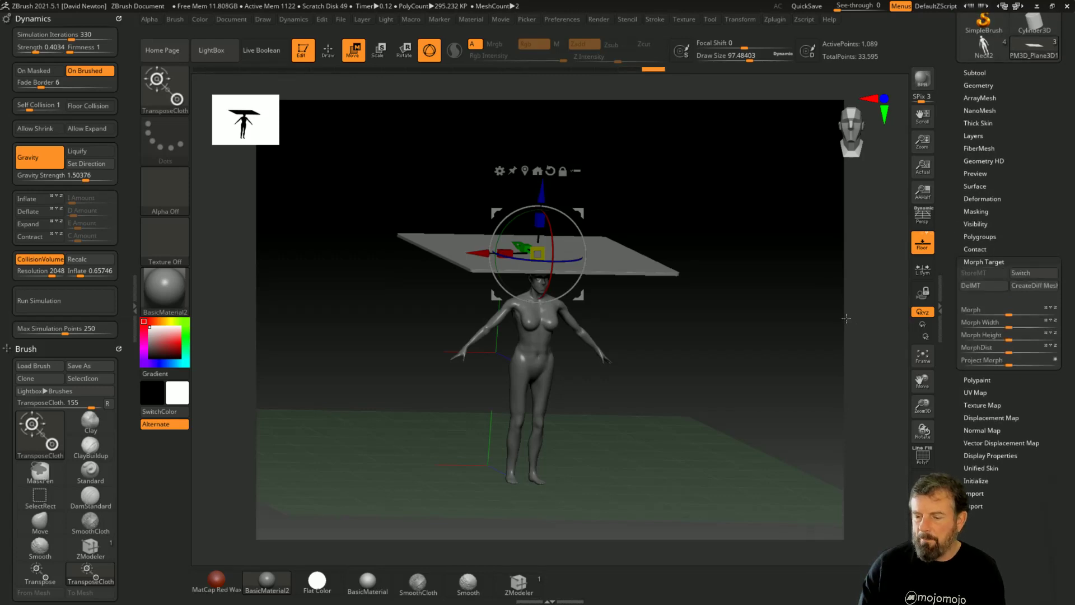
Rerun the cloth simulation, nudge the sheet up, and orbit to review the ghost drape
click(58, 307)
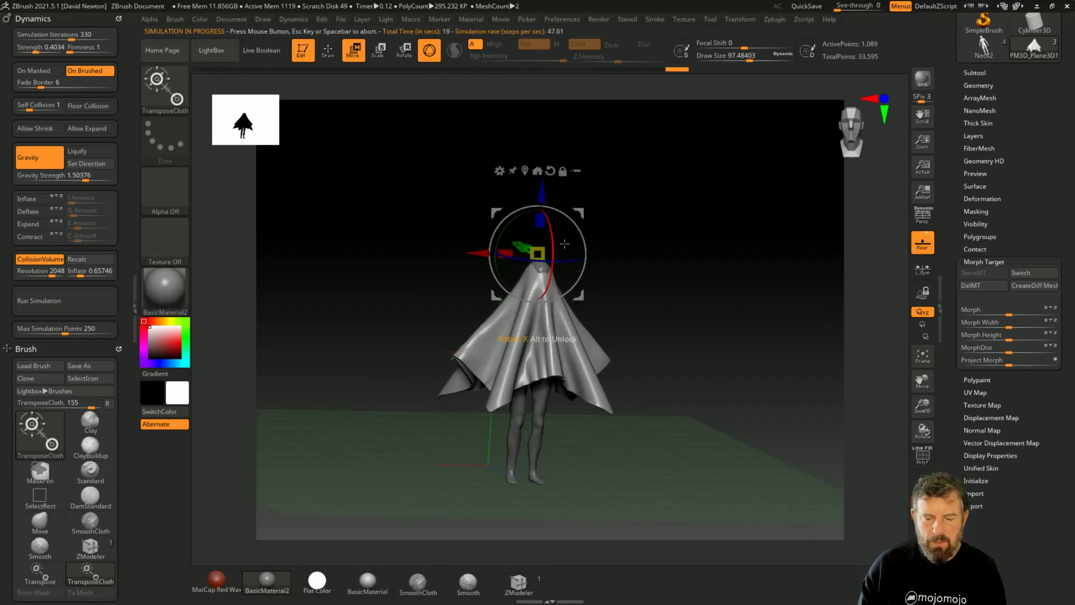
drag(542, 189, 542, 182)
drag(741, 308, 720, 298)
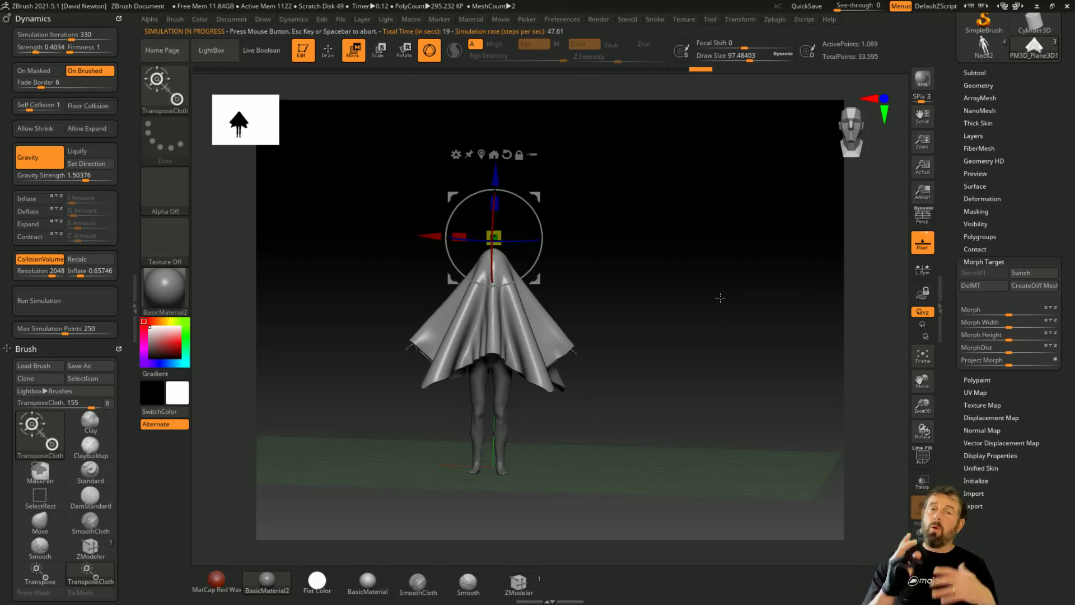